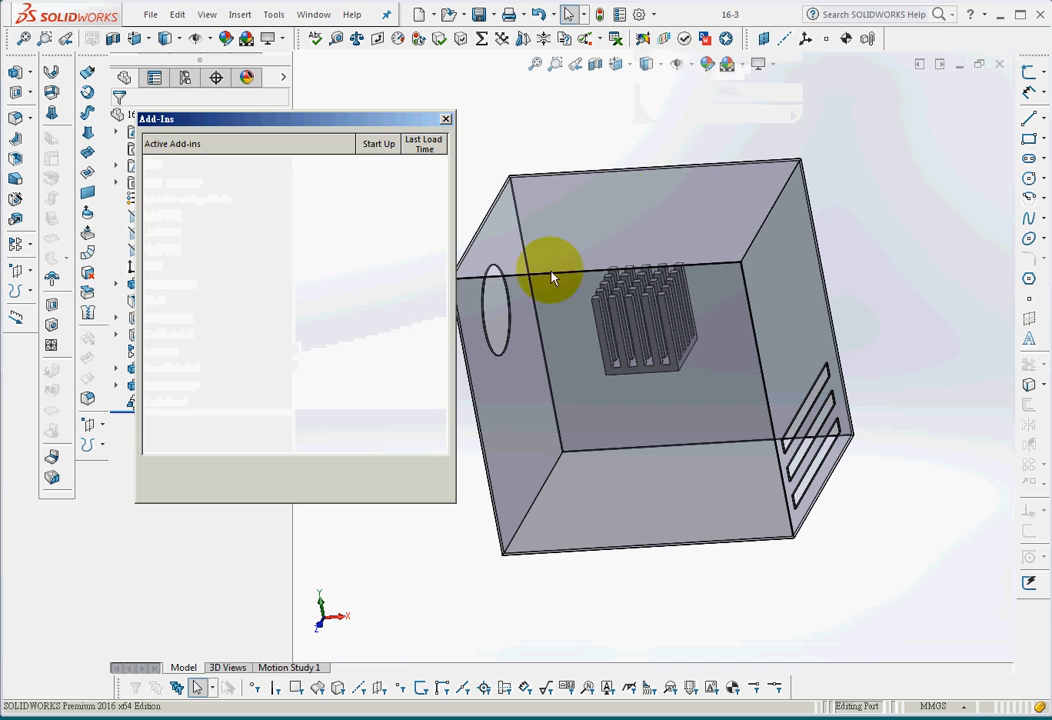
# Check that the SOLIDWORKS Flow Simulation 2016 add-in is enabled and display the Flow Simulation Main command set
pyautogui.moveTo(444, 211); pyautogui.dragTo(455, 372)
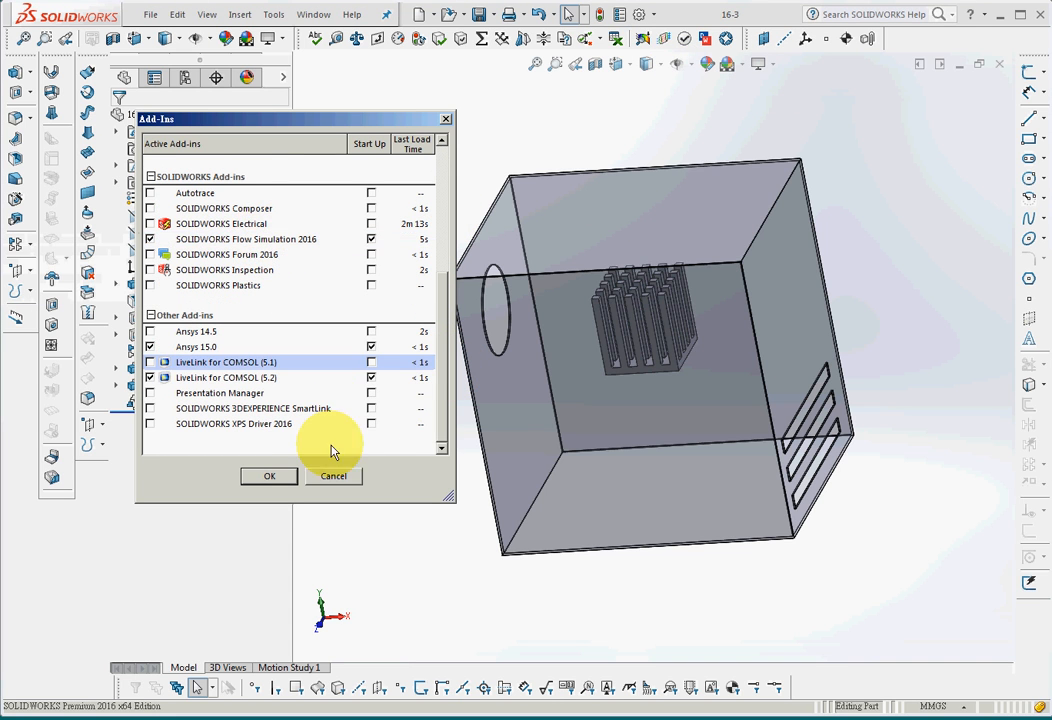
pyautogui.click(333, 476)
pyautogui.rightClick(920, 46)
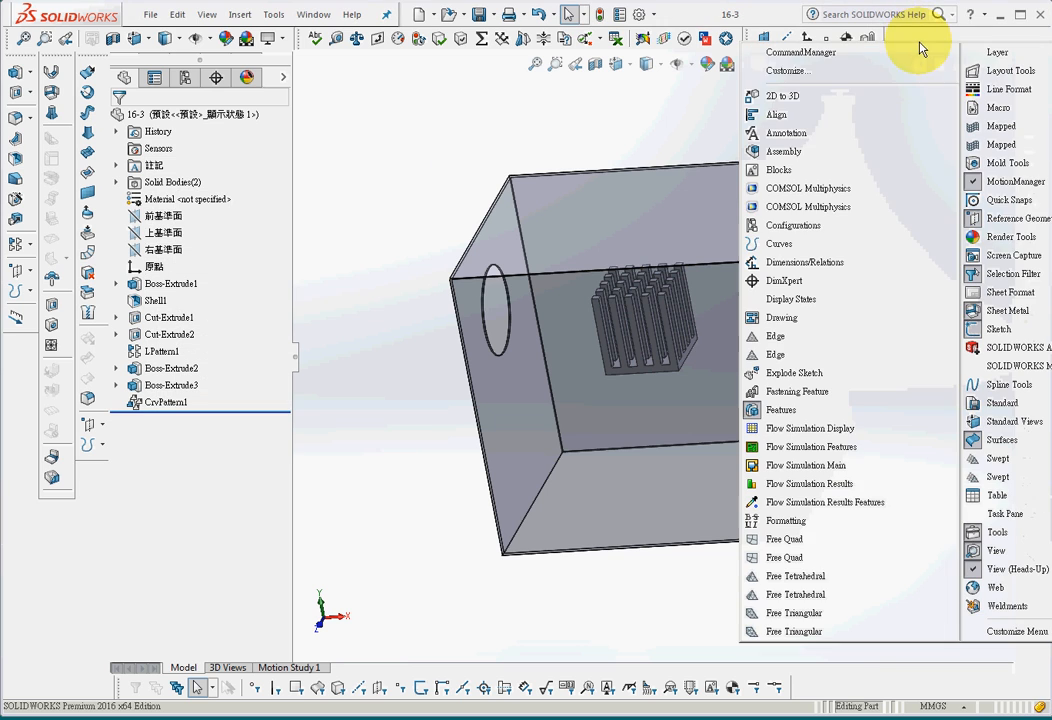
pyautogui.click(830, 473)
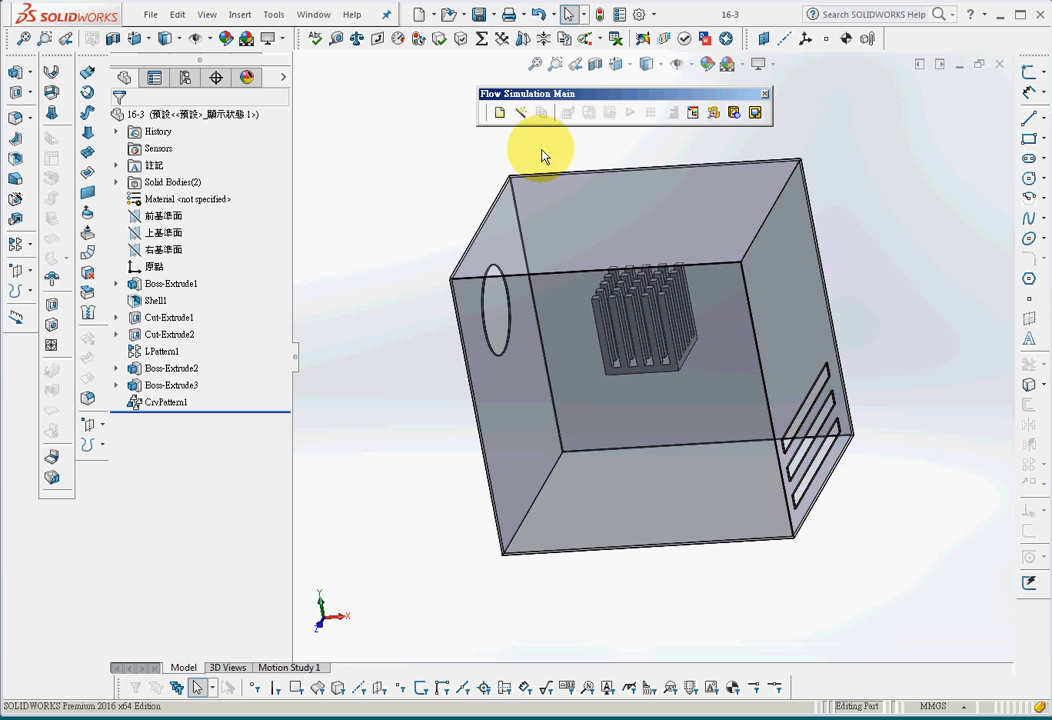
# Create the new flow project Project(1) on the current configuration with the internal_water template
pyautogui.click(499, 113)
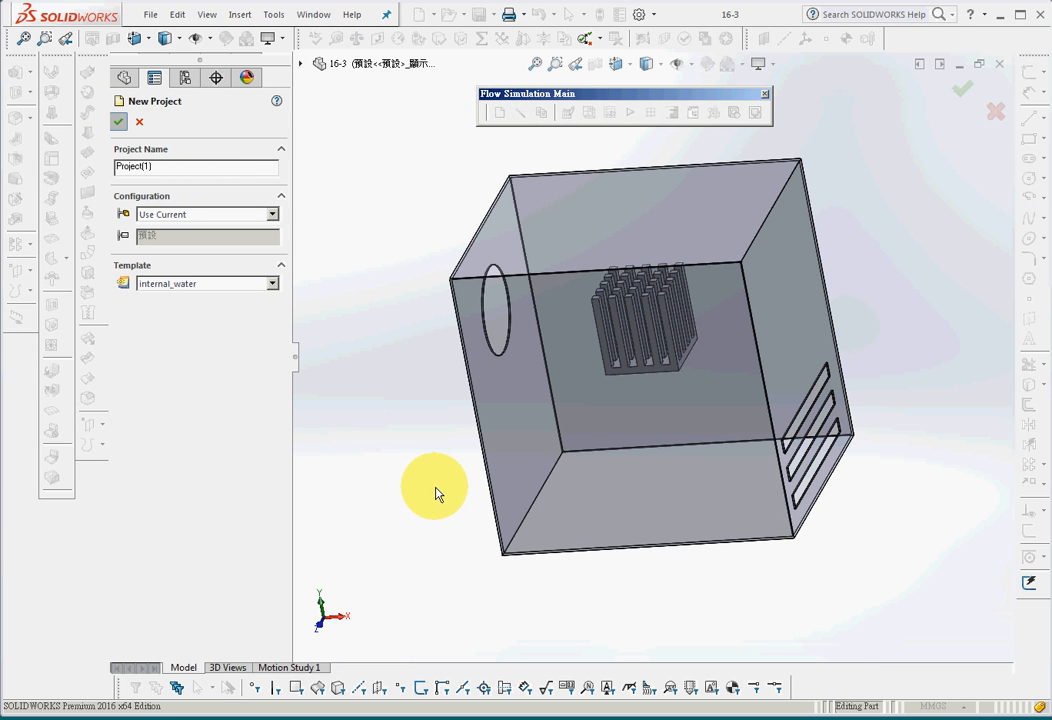
pyautogui.click(492, 404)
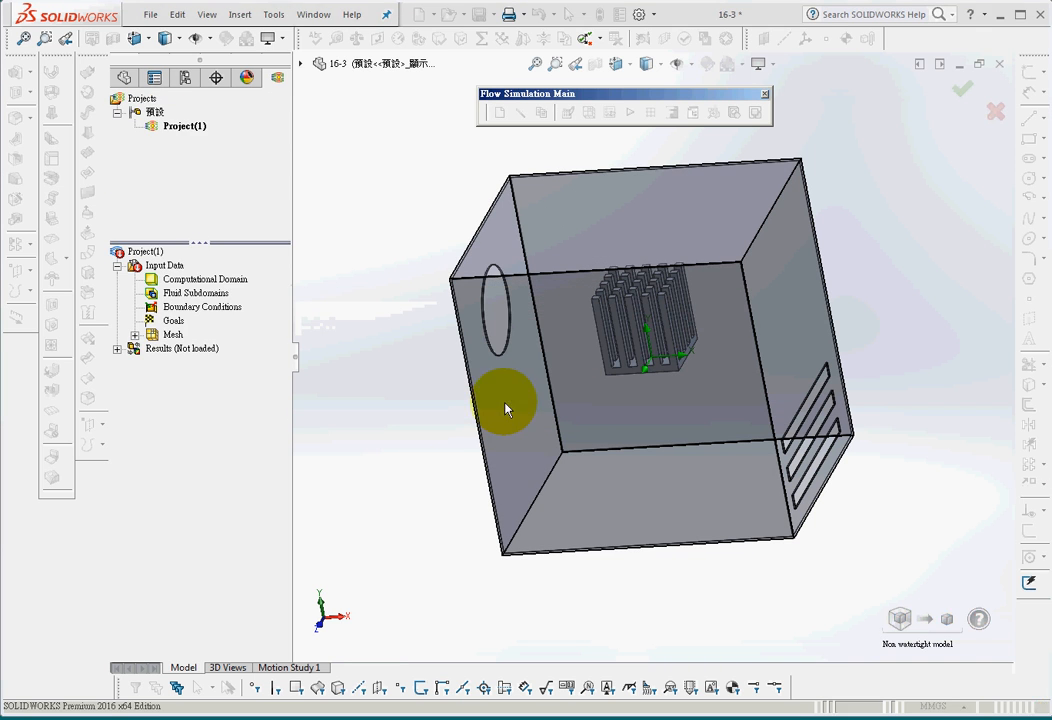
# Create lids over the round opening and the three slots on the opposite wall, resetting the computational domain and mesh settings
pyautogui.moveTo(388, 527); pyautogui.dragTo(427, 493, button='middle')
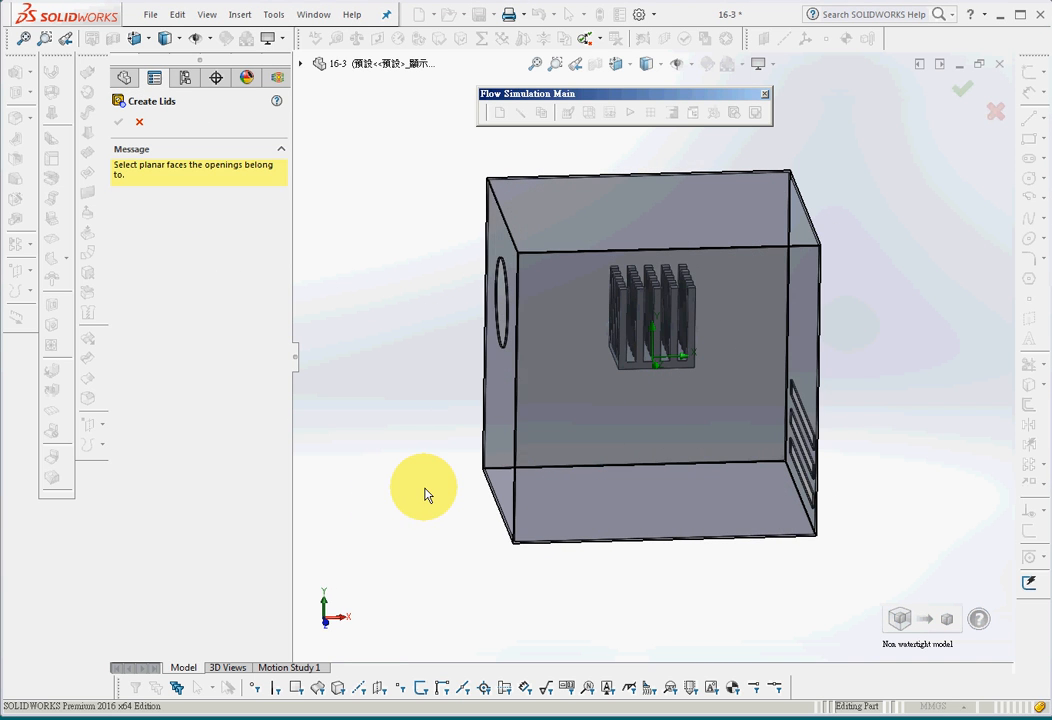
pyautogui.click(505, 428)
pyautogui.moveTo(580, 668); pyautogui.dragTo(514, 628, button='middle')
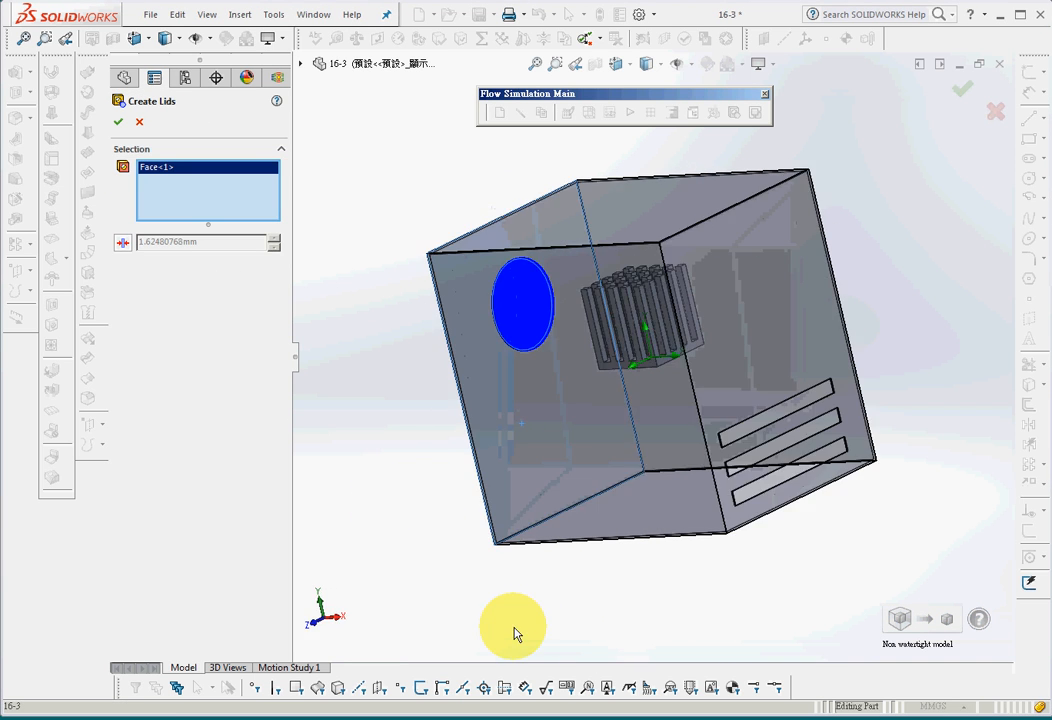
pyautogui.click(733, 392)
pyautogui.moveTo(571, 594); pyautogui.dragTo(669, 606, button='middle')
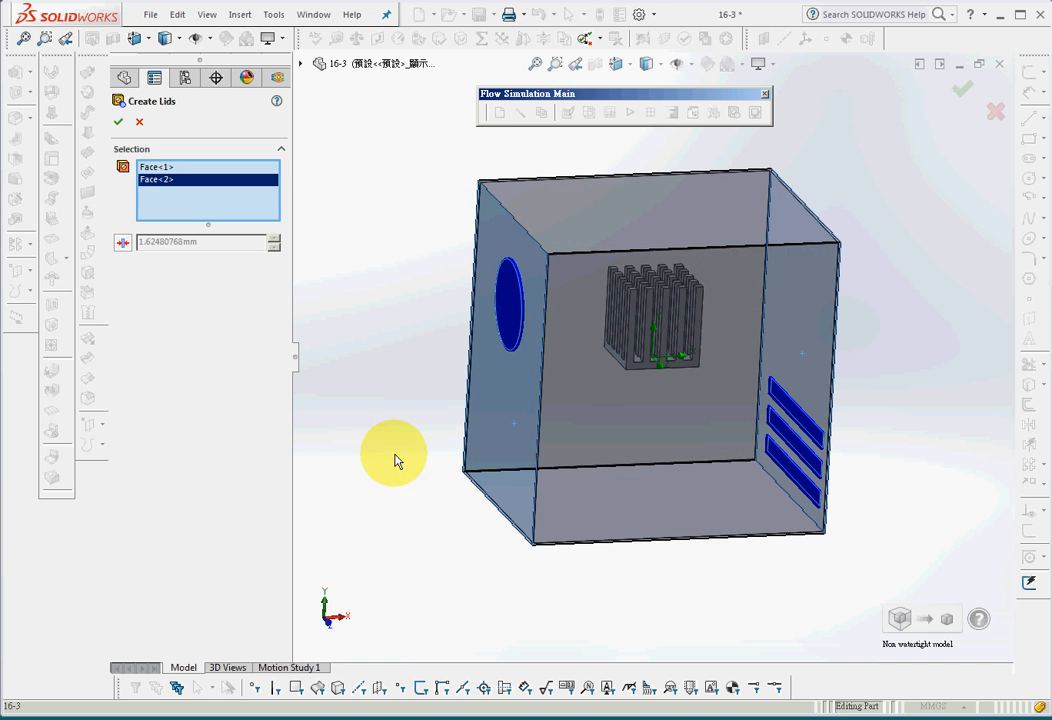
pyautogui.moveTo(423, 563); pyautogui.dragTo(388, 554, button='middle')
pyautogui.click(118, 121)
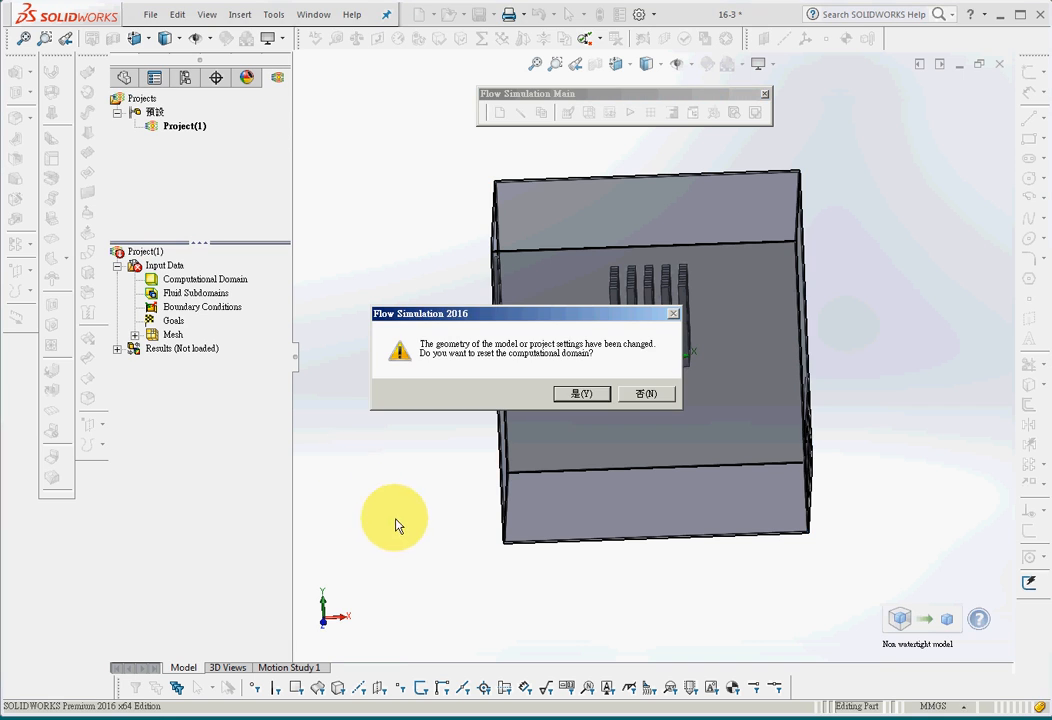
pyautogui.press('Return')
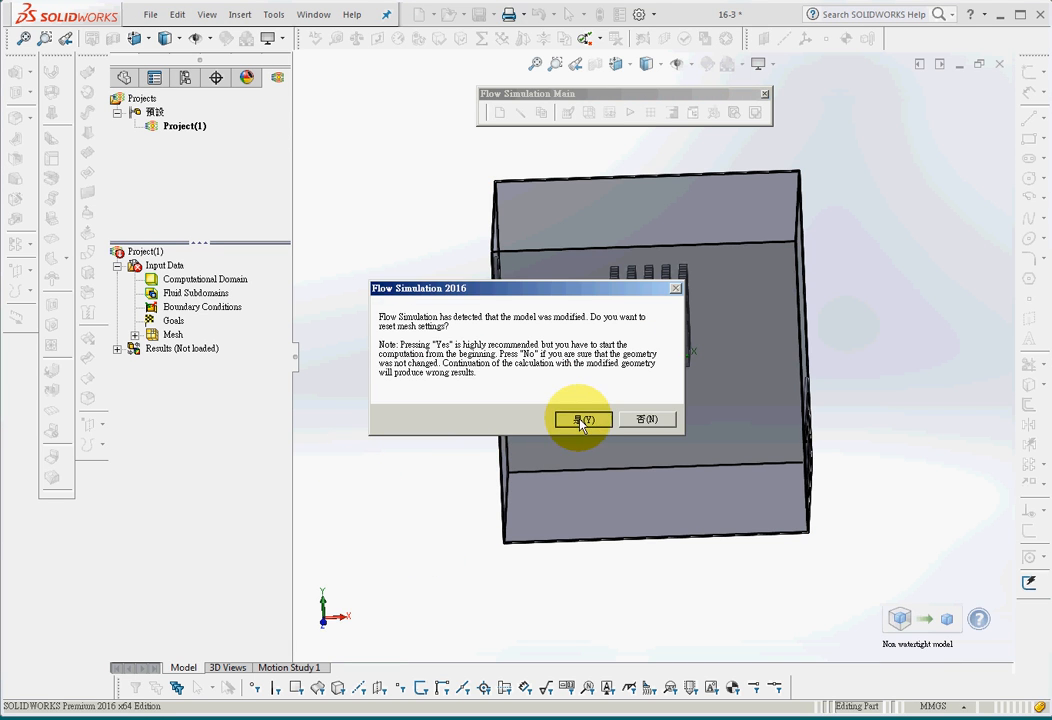
pyautogui.click(566, 418)
# Examine which openings of the box the features LID1 to LID4 cover
pyautogui.moveTo(400, 525); pyautogui.dragTo(392, 620, button='middle')
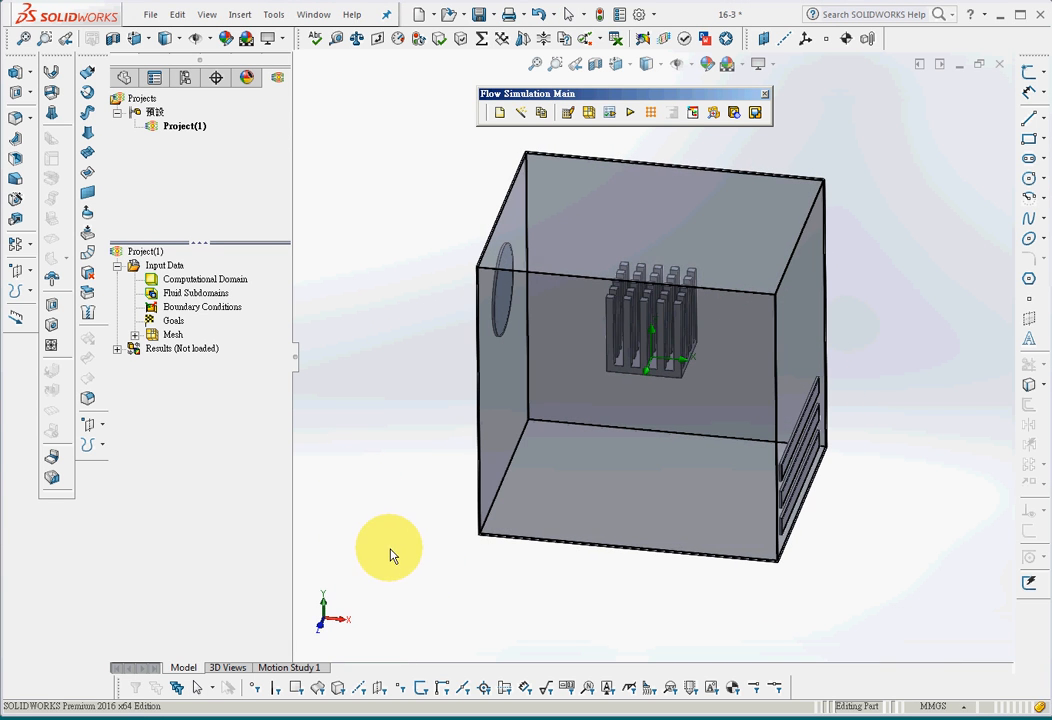
pyautogui.click(124, 77)
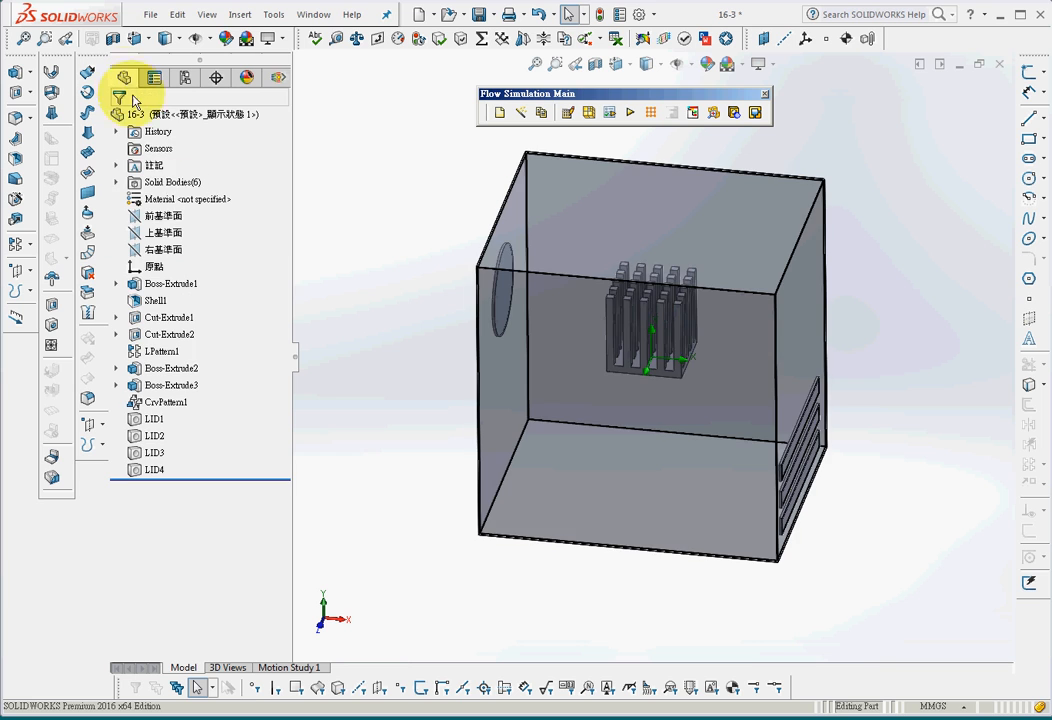
pyautogui.click(155, 421)
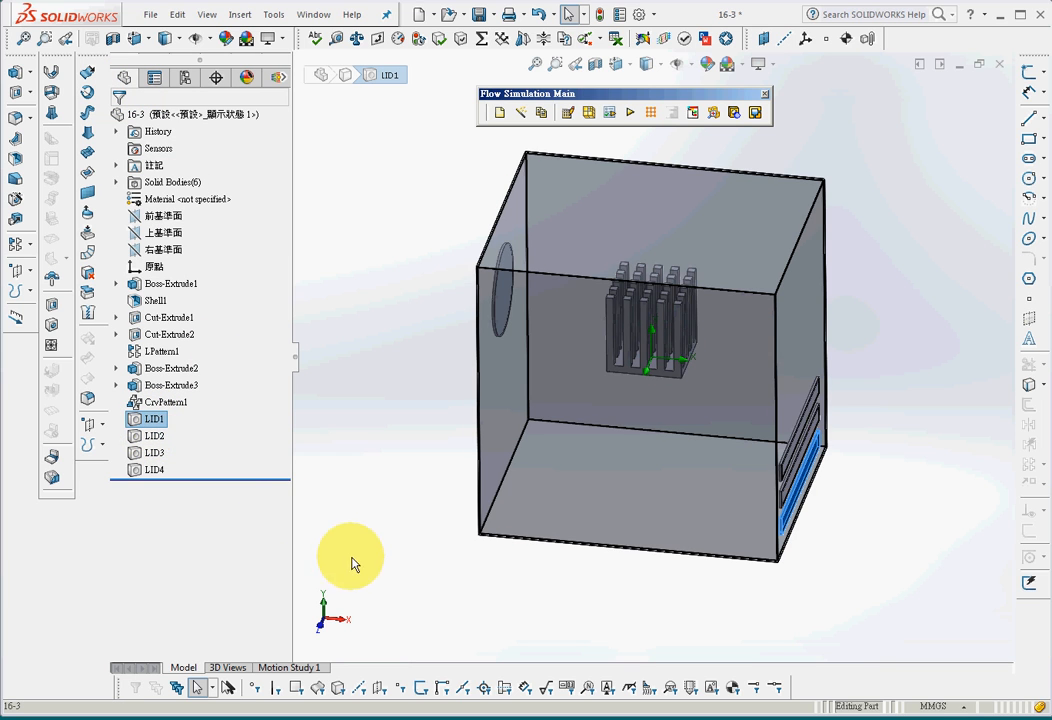
pyautogui.click(156, 437)
pyautogui.click(155, 453)
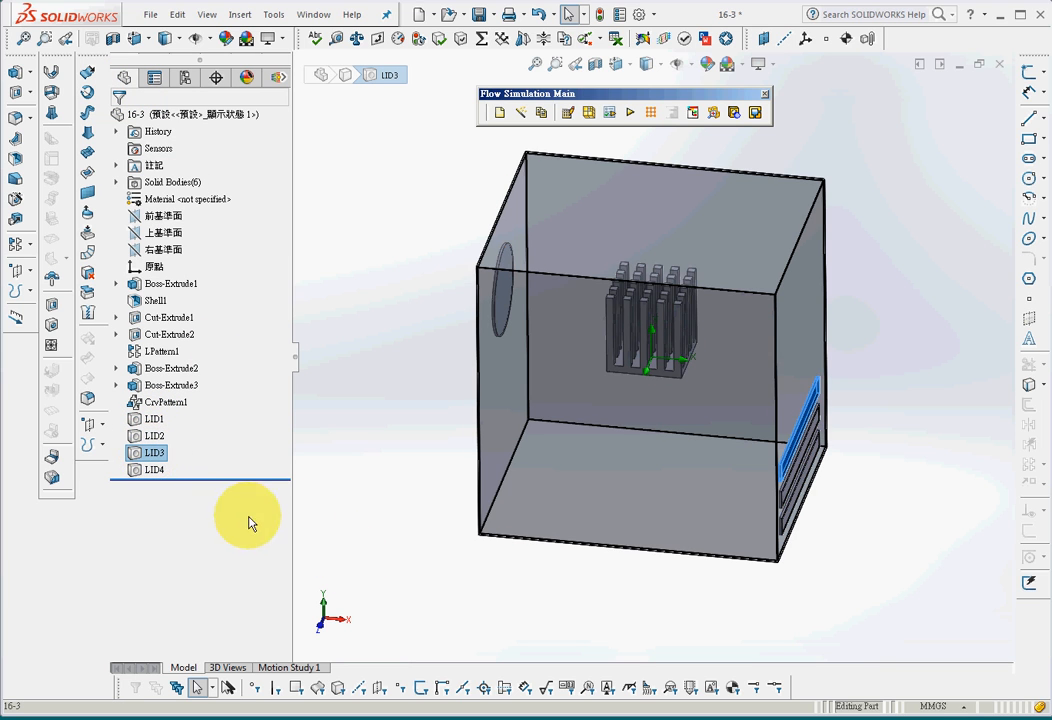
pyautogui.moveTo(350, 534); pyautogui.dragTo(438, 541, button='middle')
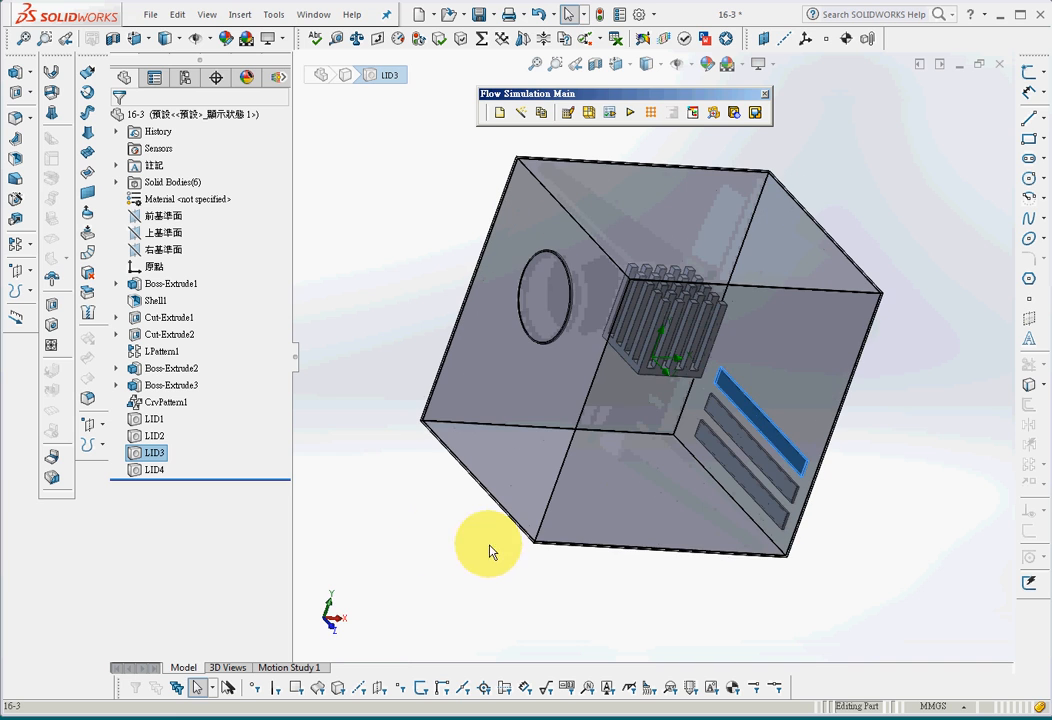
pyautogui.click(899, 539)
pyautogui.click(155, 469)
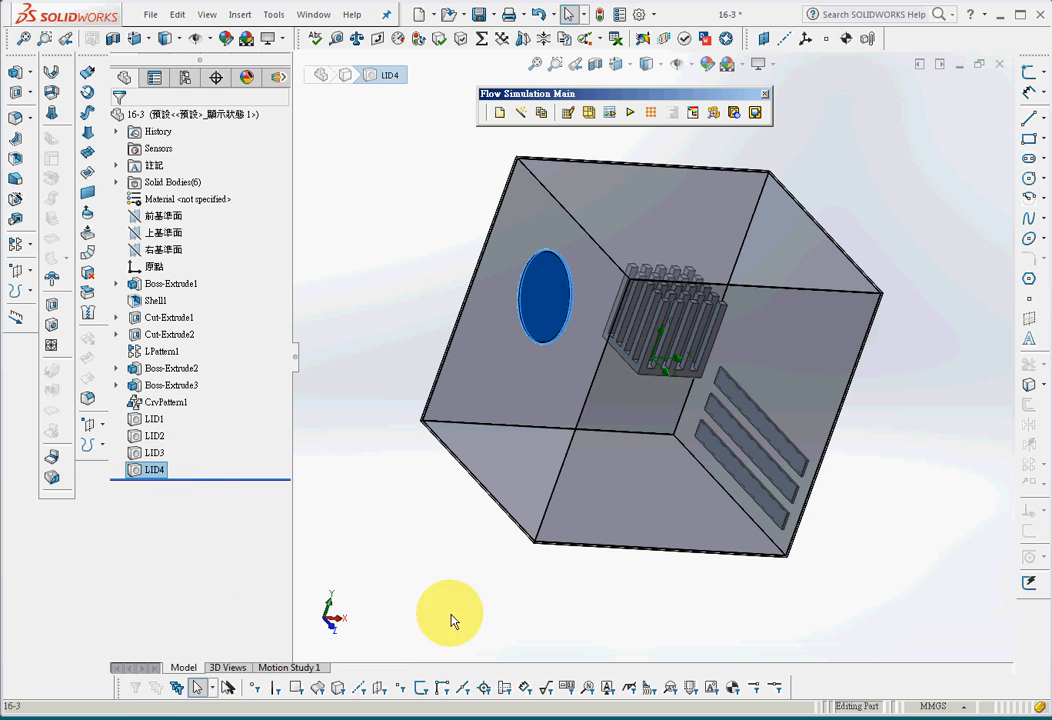
pyautogui.moveTo(453, 620)
pyautogui.mouseDown(button='middle')
pyautogui.moveTo(444, 587)
pyautogui.moveTo(451, 596)
pyautogui.mouseUp(button='middle')
pyautogui.click(451, 596)
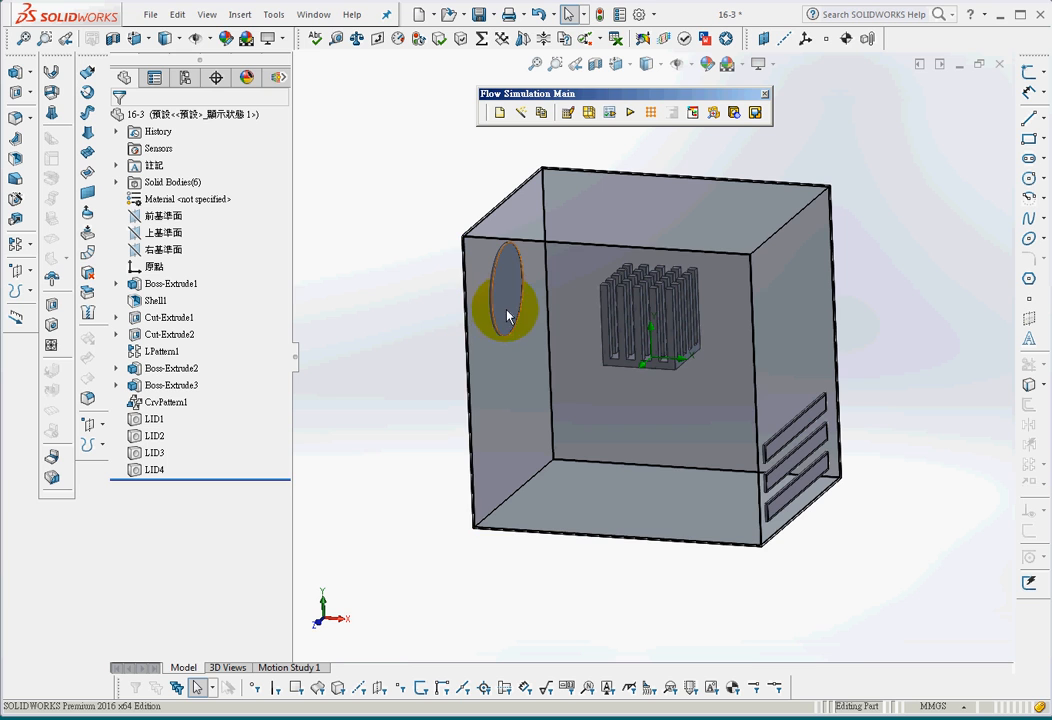
pyautogui.moveTo(585, 600)
pyautogui.mouseDown(button='middle')
pyautogui.moveTo(604, 600)
pyautogui.moveTo(583, 604)
pyautogui.mouseUp(button='middle')
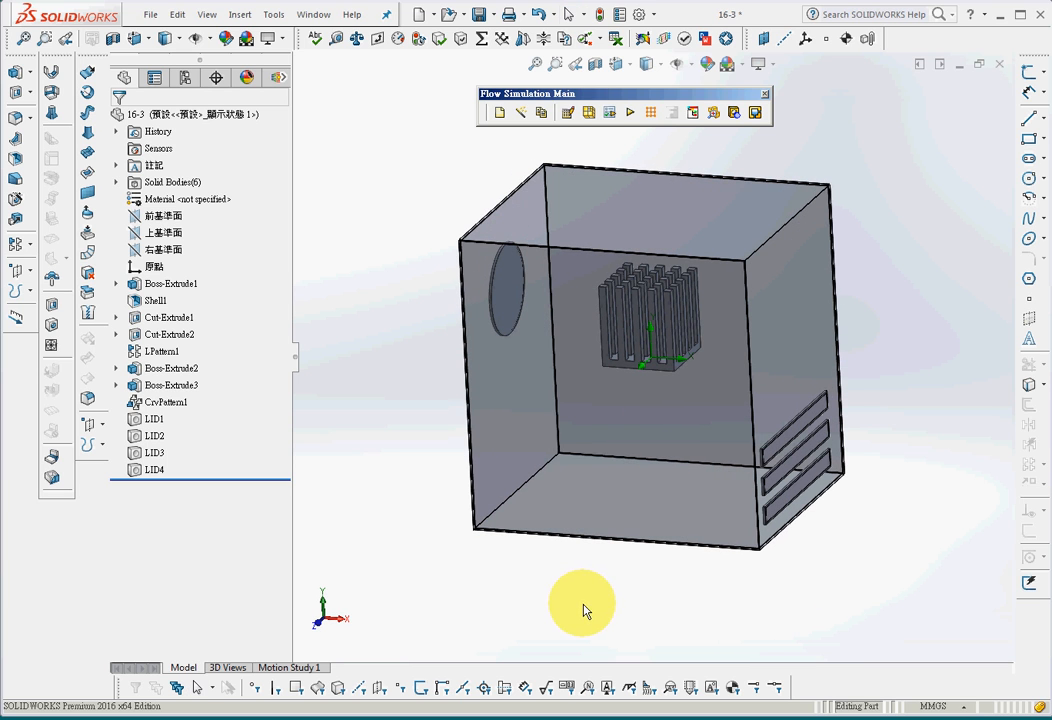
# Start a wizard-based flow project named Project(2) on the current configuration with the SI (m-kg-s) unit system
pyautogui.click(521, 114)
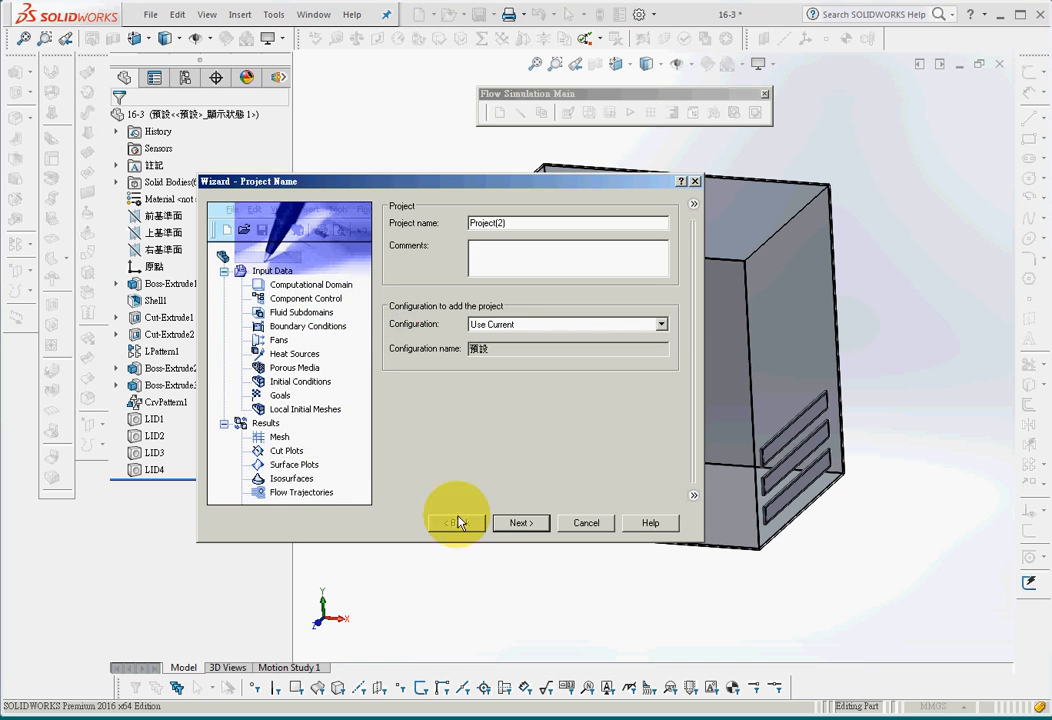
pyautogui.click(520, 524)
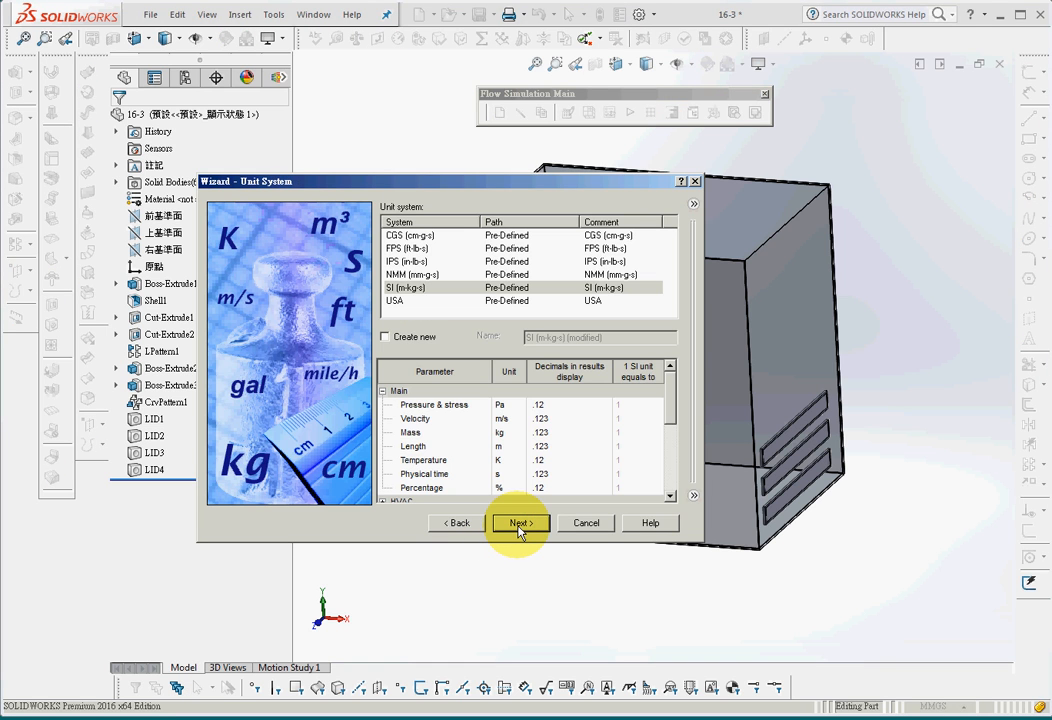
pyautogui.click(520, 524)
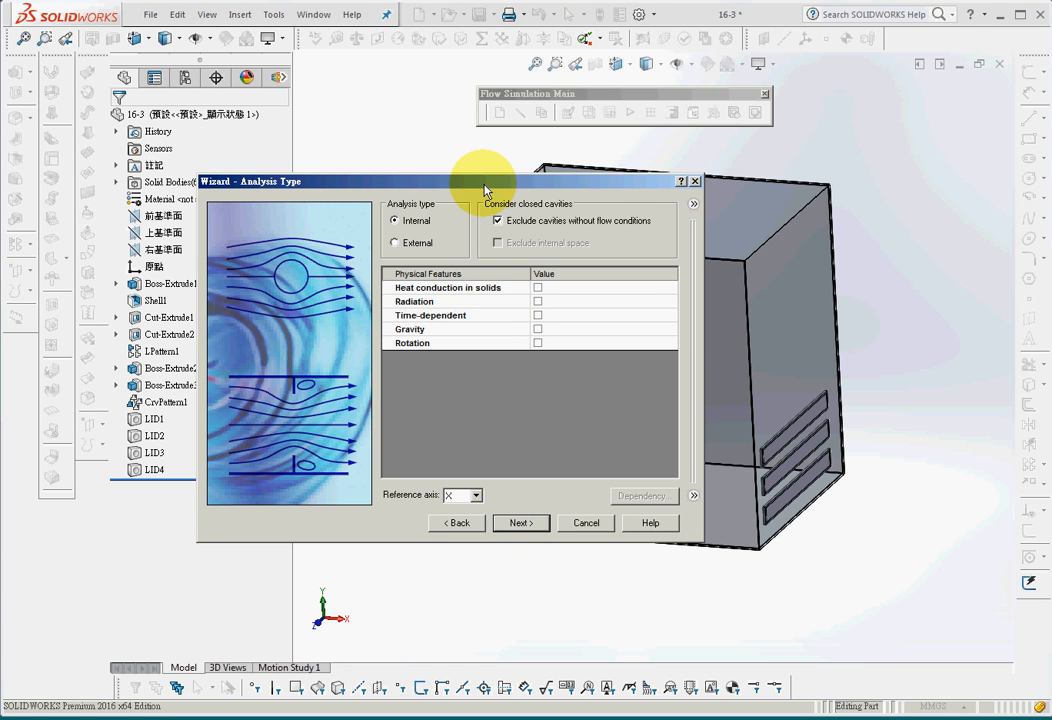
# Define an internal analysis with heat conduction in solids enabled and cavities without flow conditions excluded
pyautogui.moveTo(484, 190); pyautogui.dragTo(361, 174)
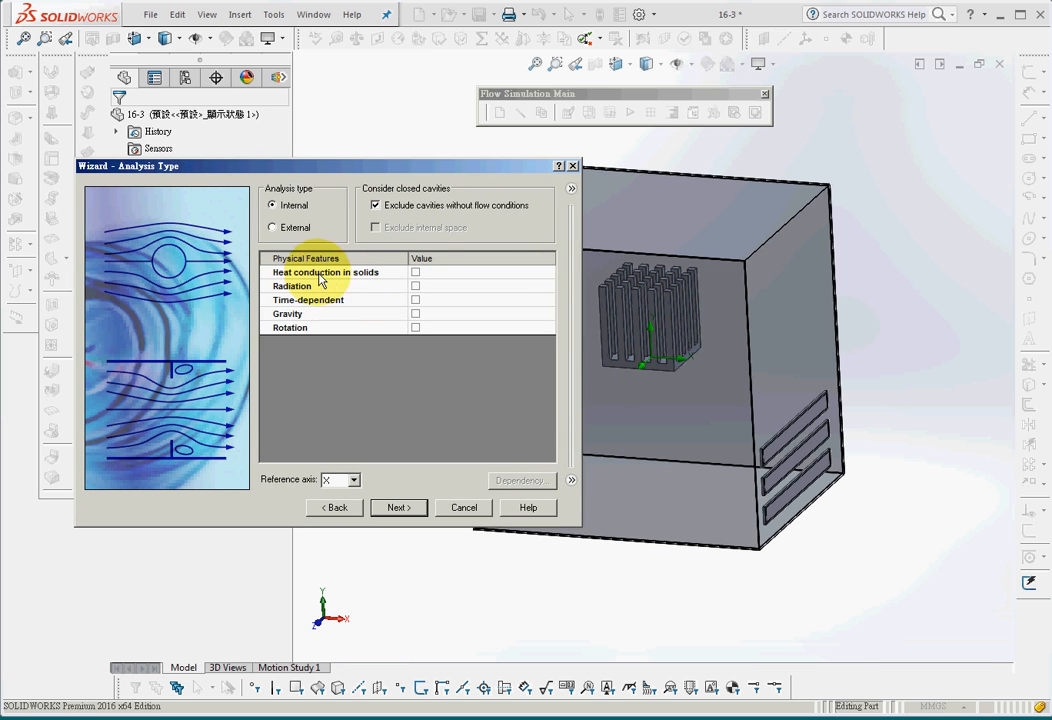
pyautogui.click(415, 273)
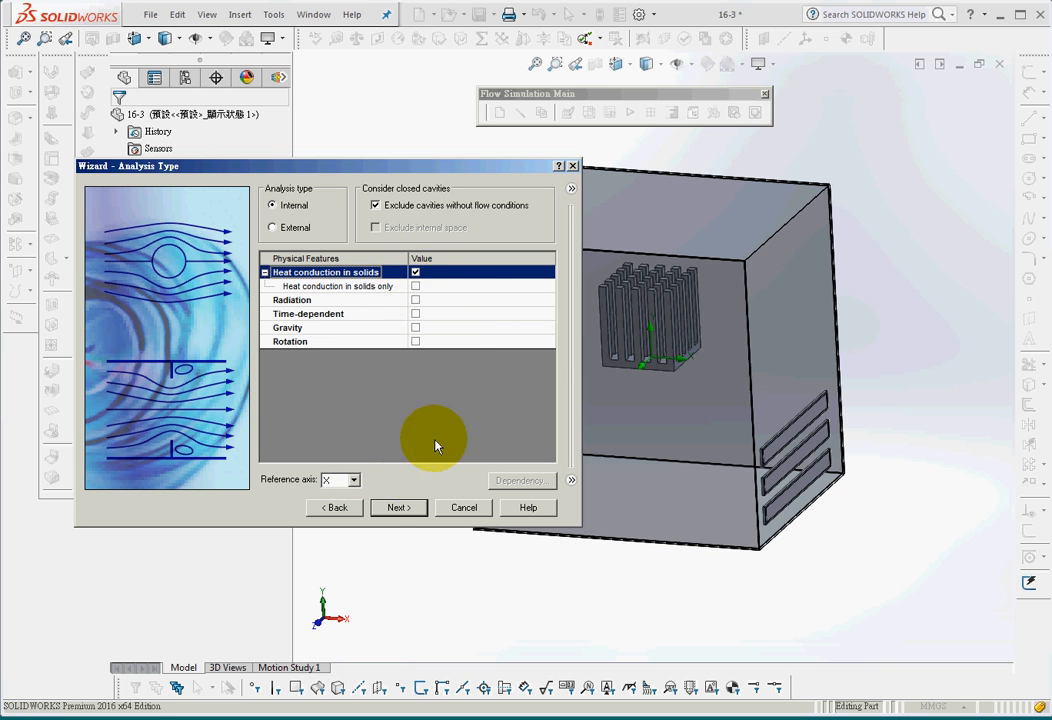
pyautogui.click(396, 507)
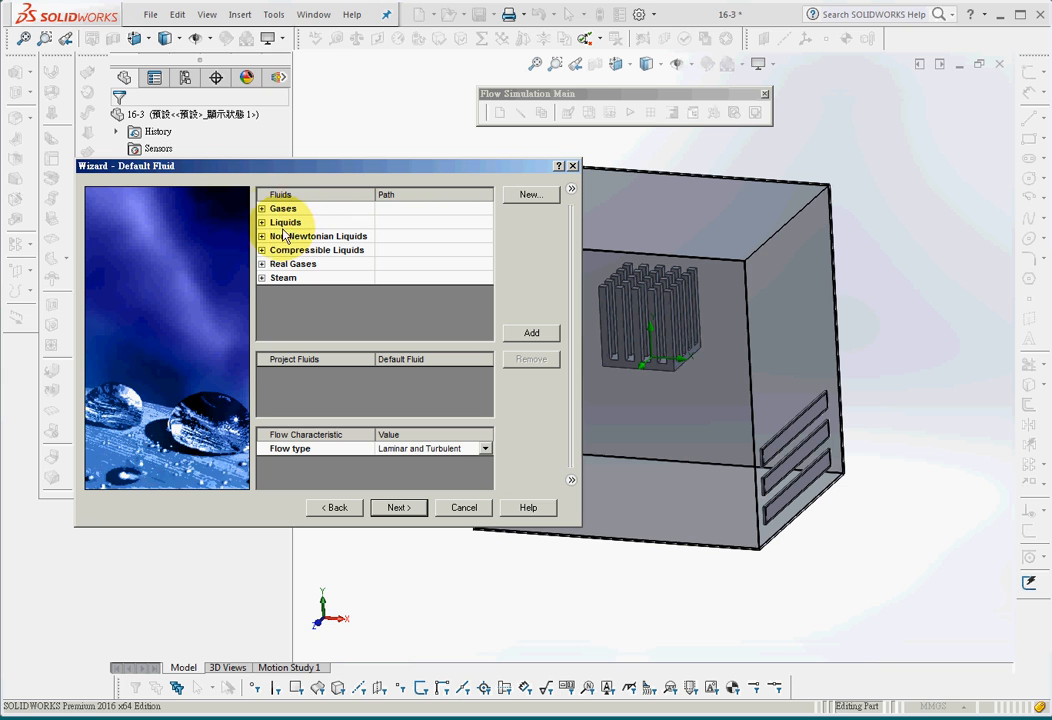
# Add the pre-defined gas Air as the project's default fluid, with laminar and turbulent flow
pyautogui.click(261, 208)
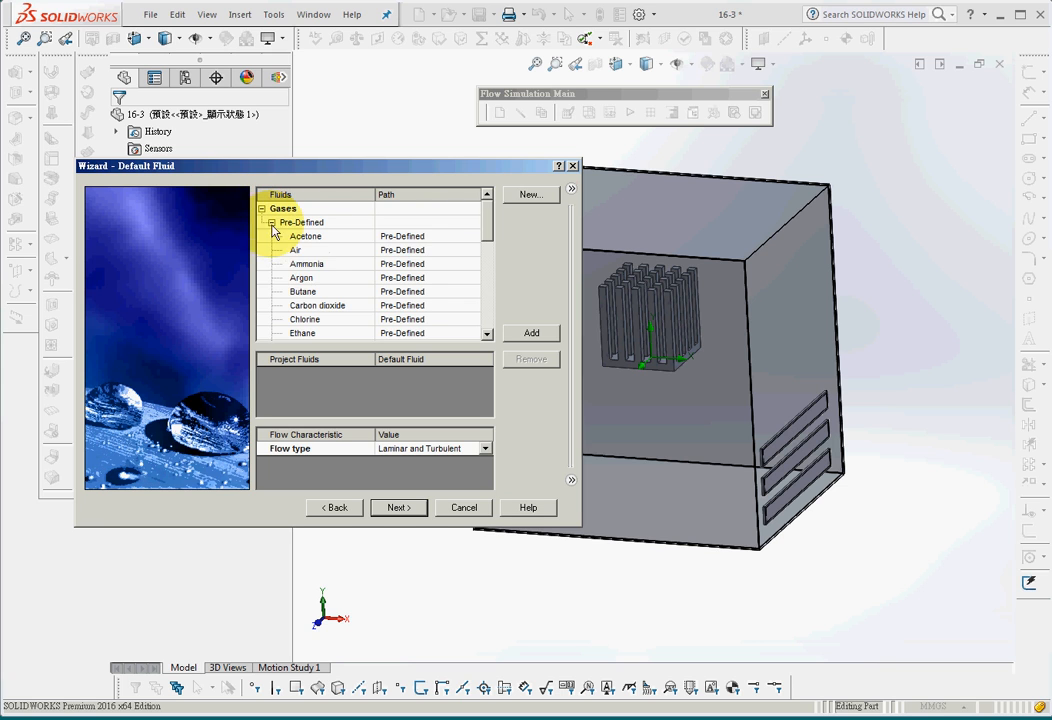
pyautogui.doubleClick(272, 248)
pyautogui.click(322, 375)
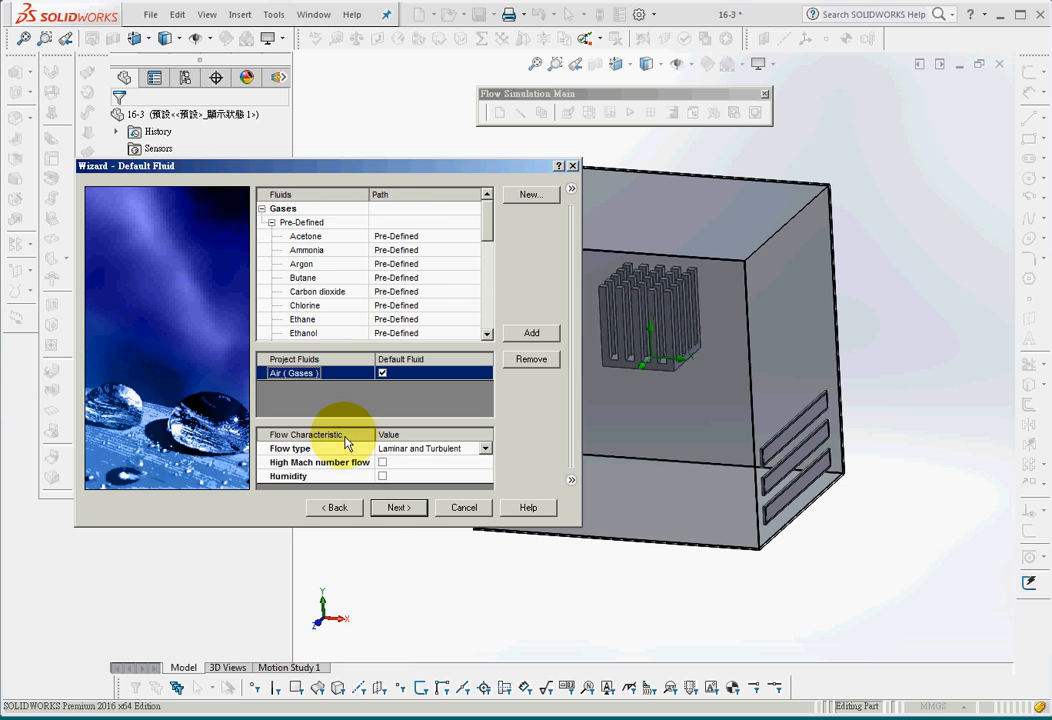
pyautogui.click(388, 510)
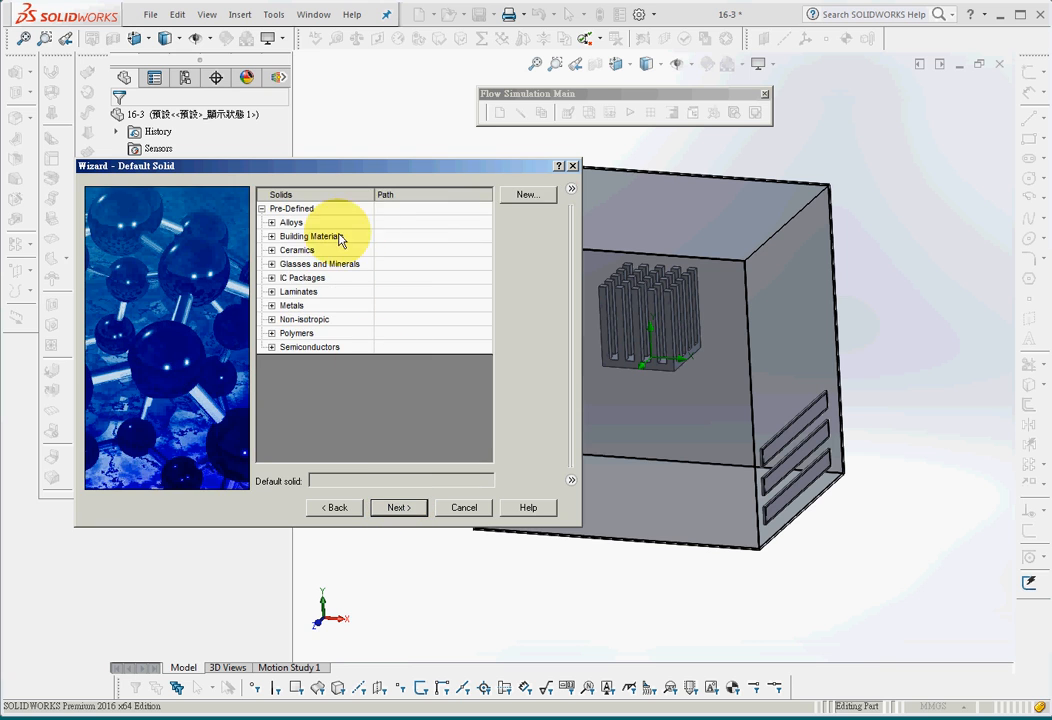
# Choose the pre-defined alloy Aluminum 6061 as the project's default solid material
pyautogui.click(272, 223)
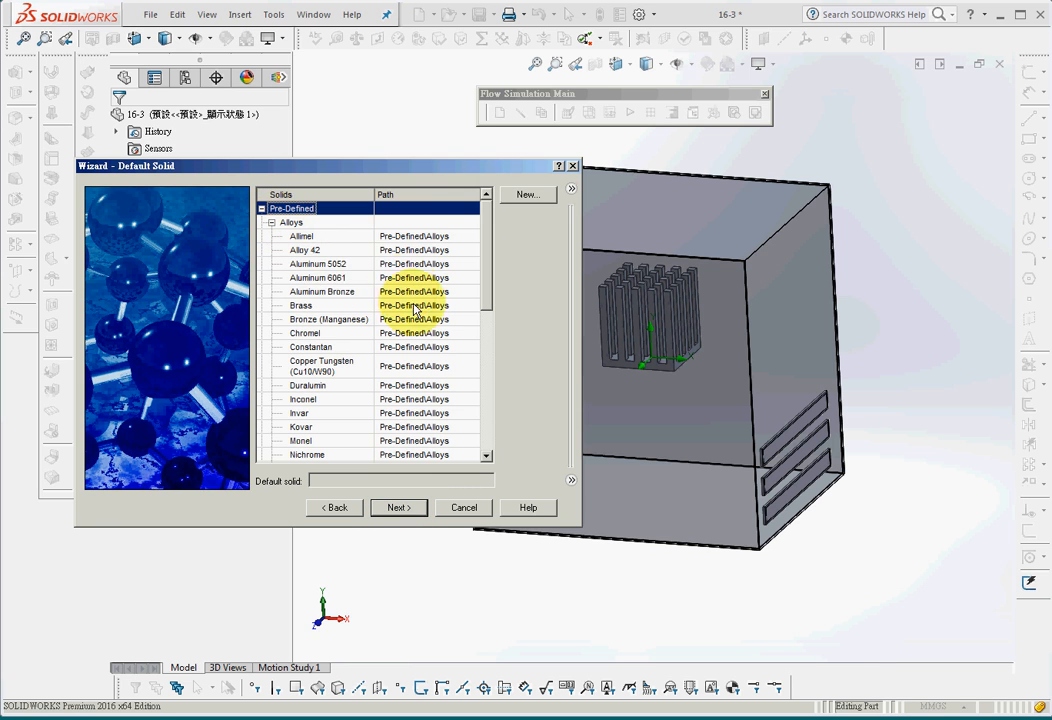
pyautogui.click(336, 278)
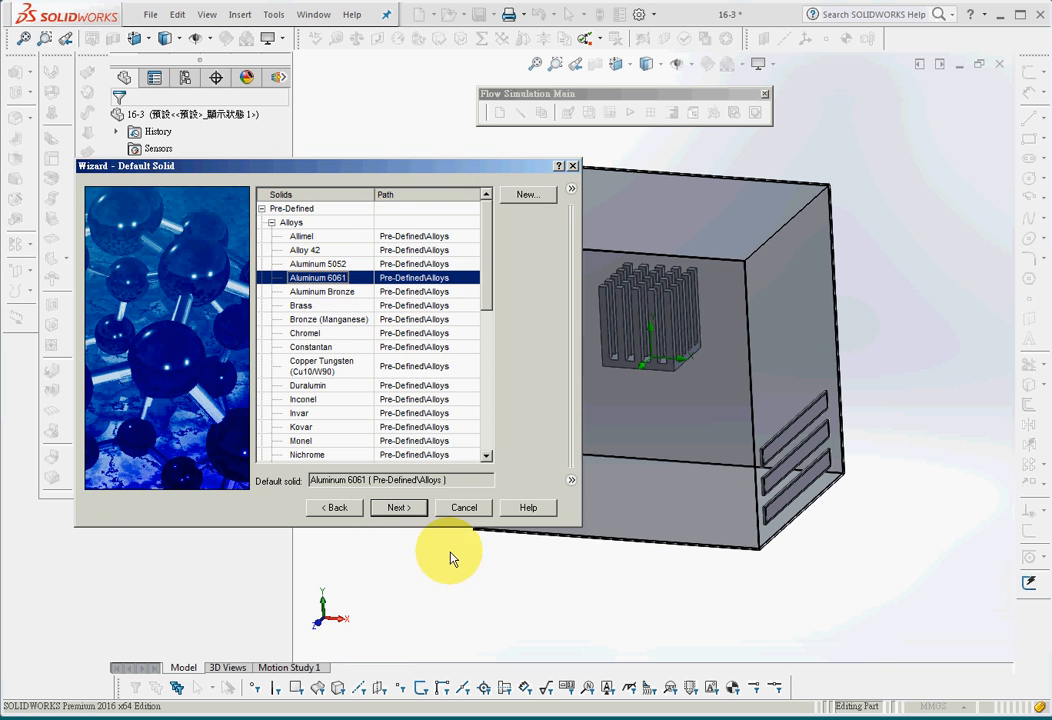
pyautogui.click(400, 508)
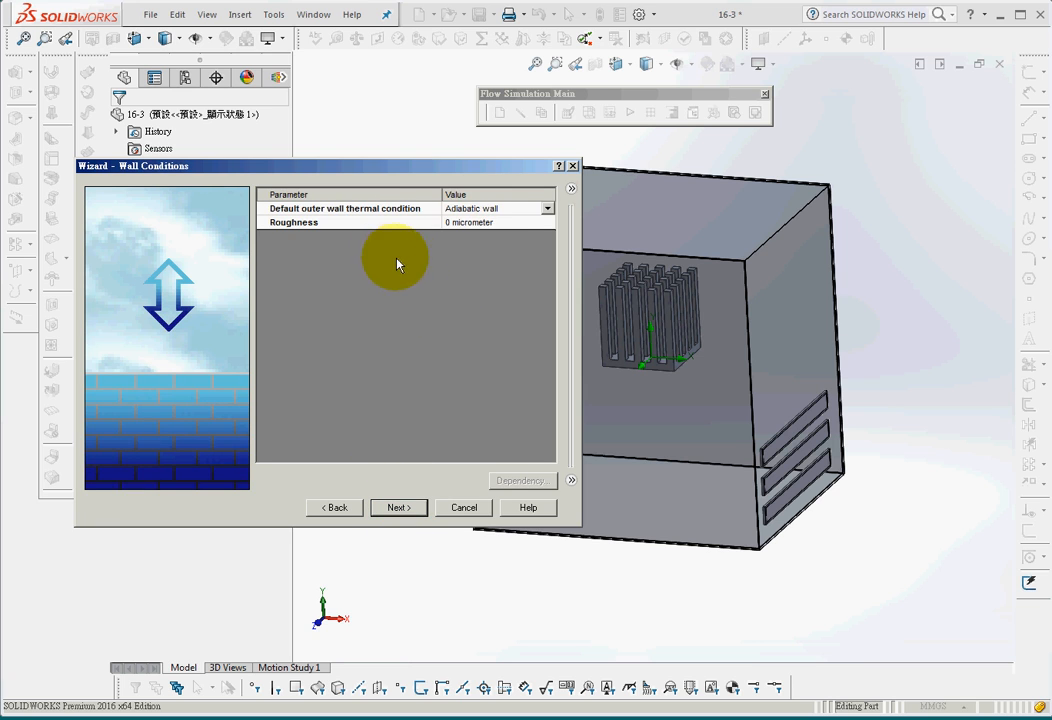
# Set the default outer wall thermal condition to a heat transfer coefficient of 40 W/m^2/K
pyautogui.click(533, 211)
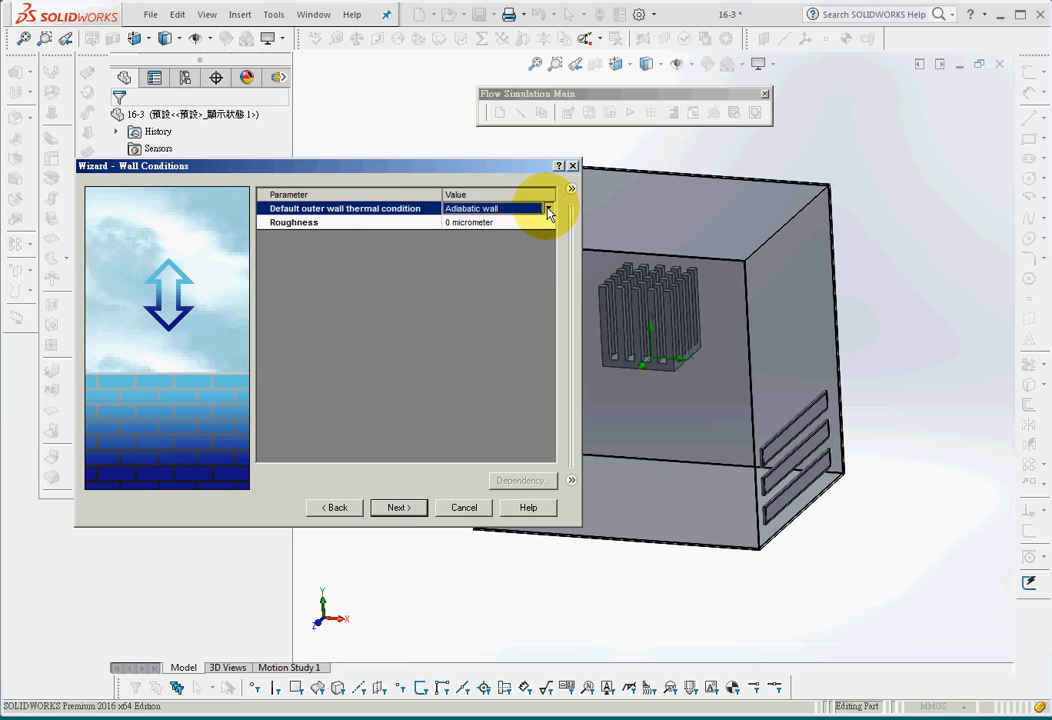
pyautogui.click(548, 209)
pyautogui.click(519, 235)
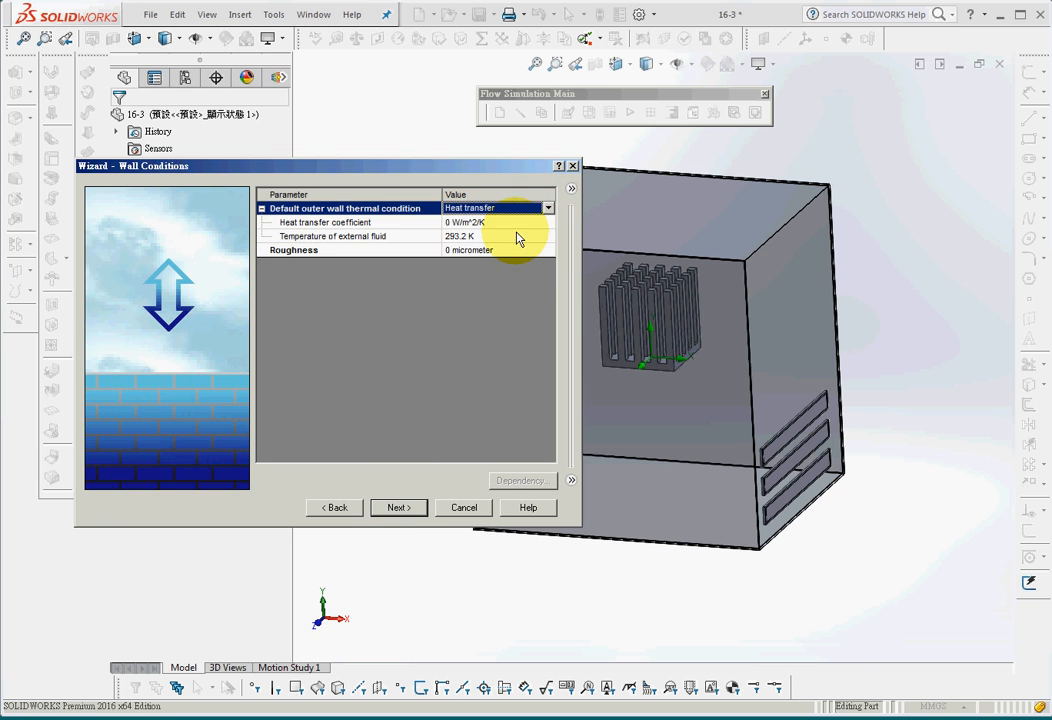
pyautogui.click(455, 224)
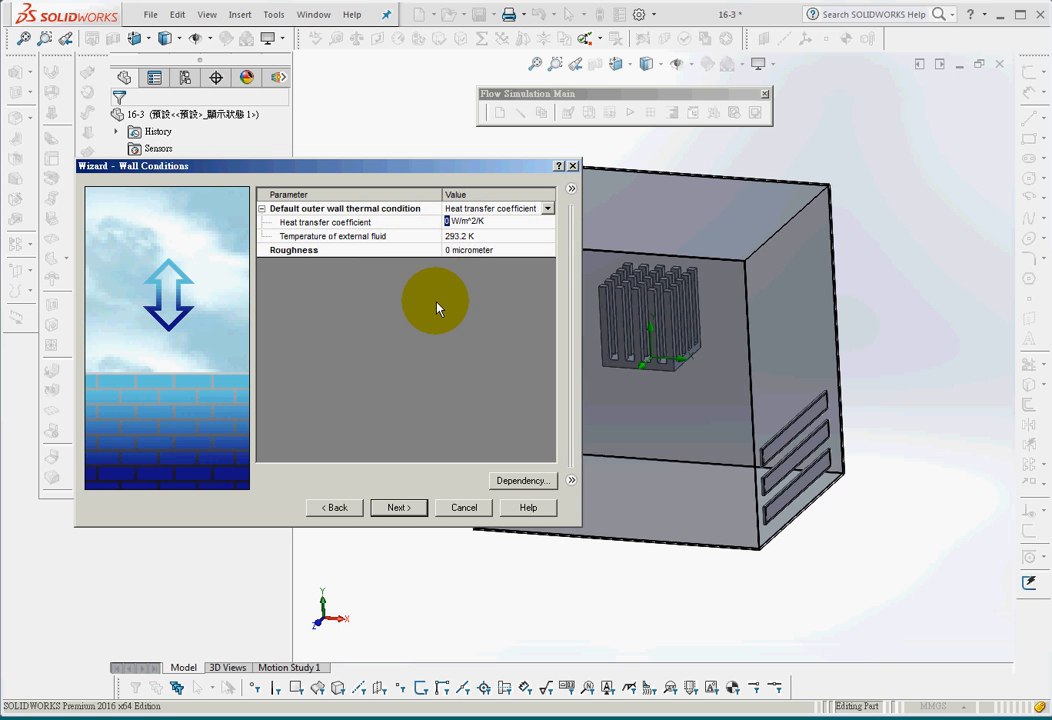
pyautogui.write('40')
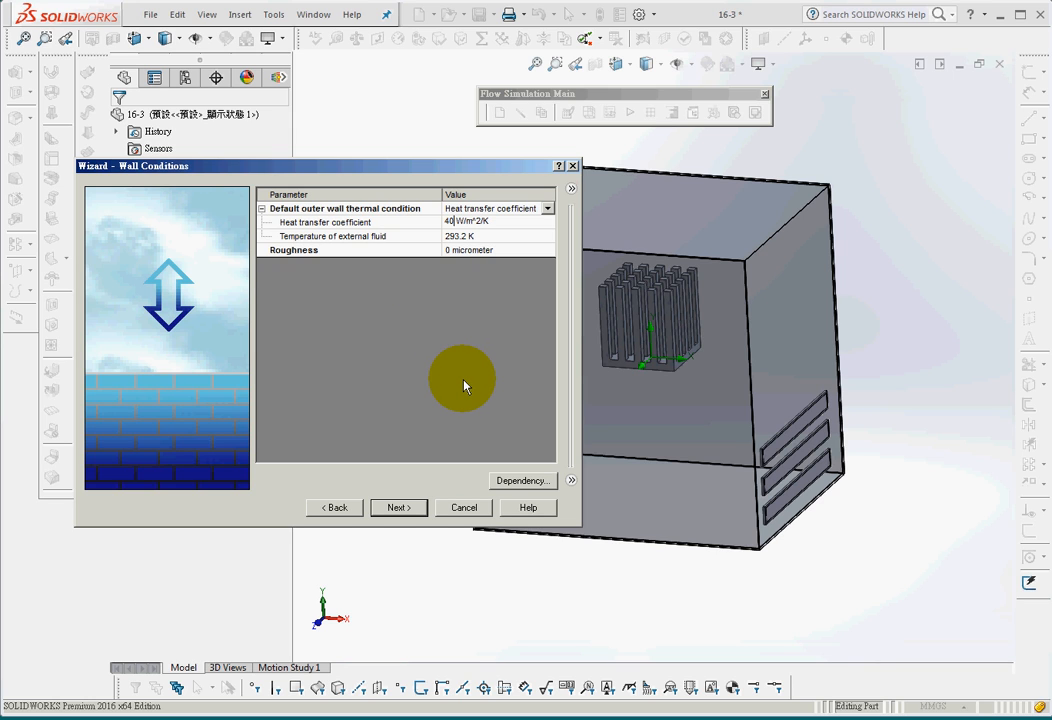
pyautogui.click(478, 238)
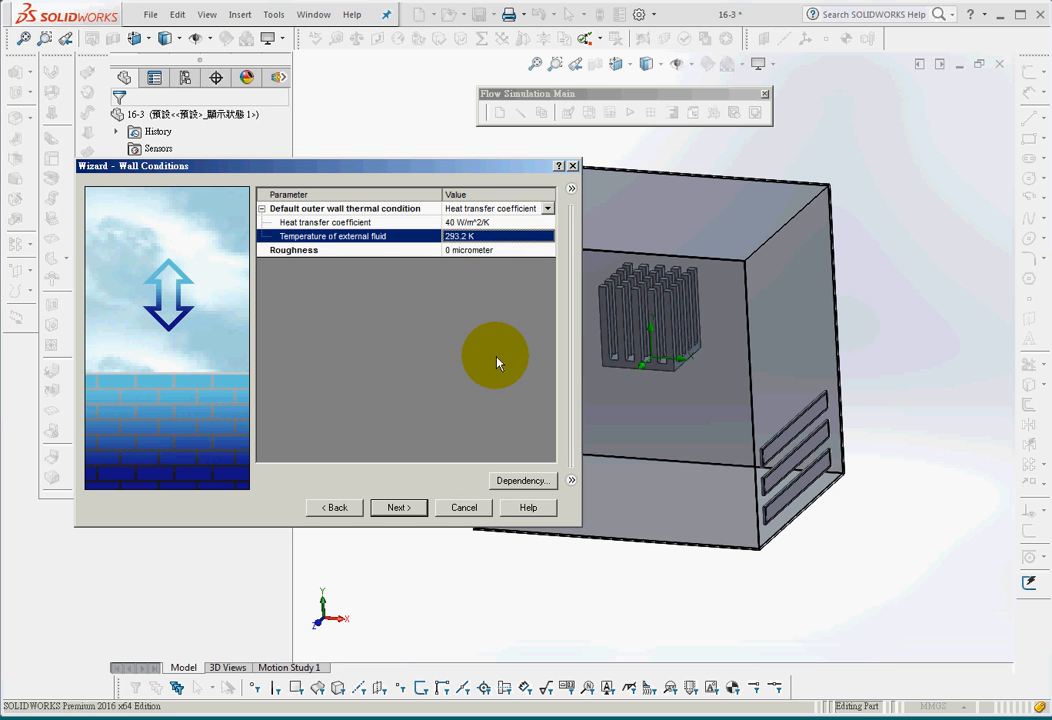
# Check the pressure and temperature in the project's initial conditions
pyautogui.click(386, 510)
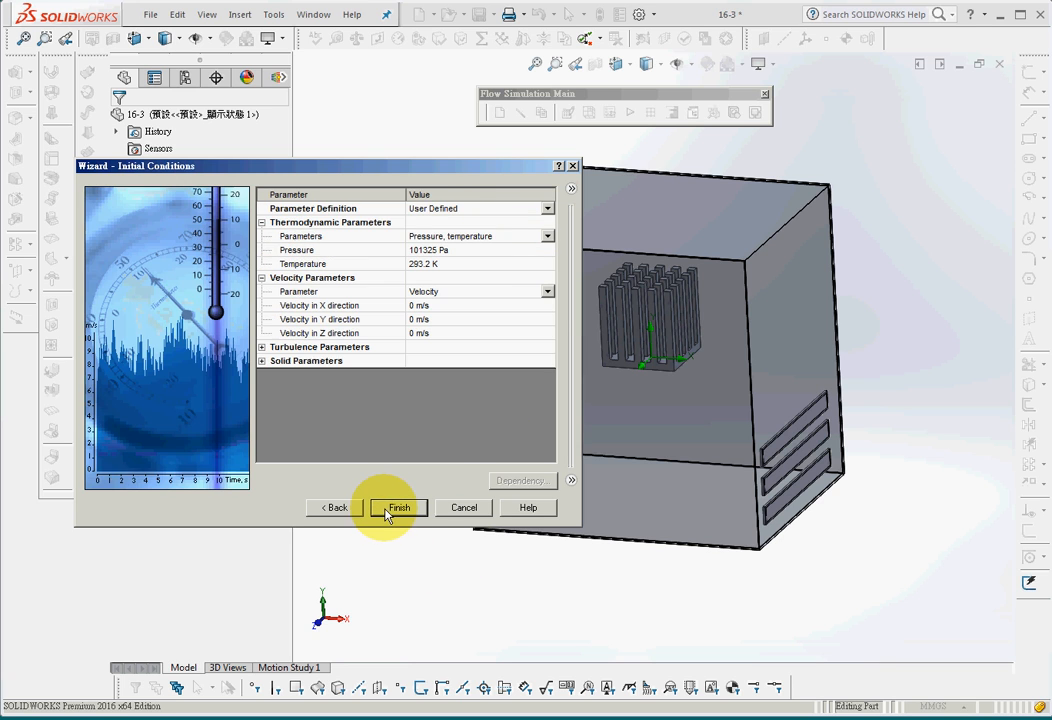
pyautogui.click(463, 256)
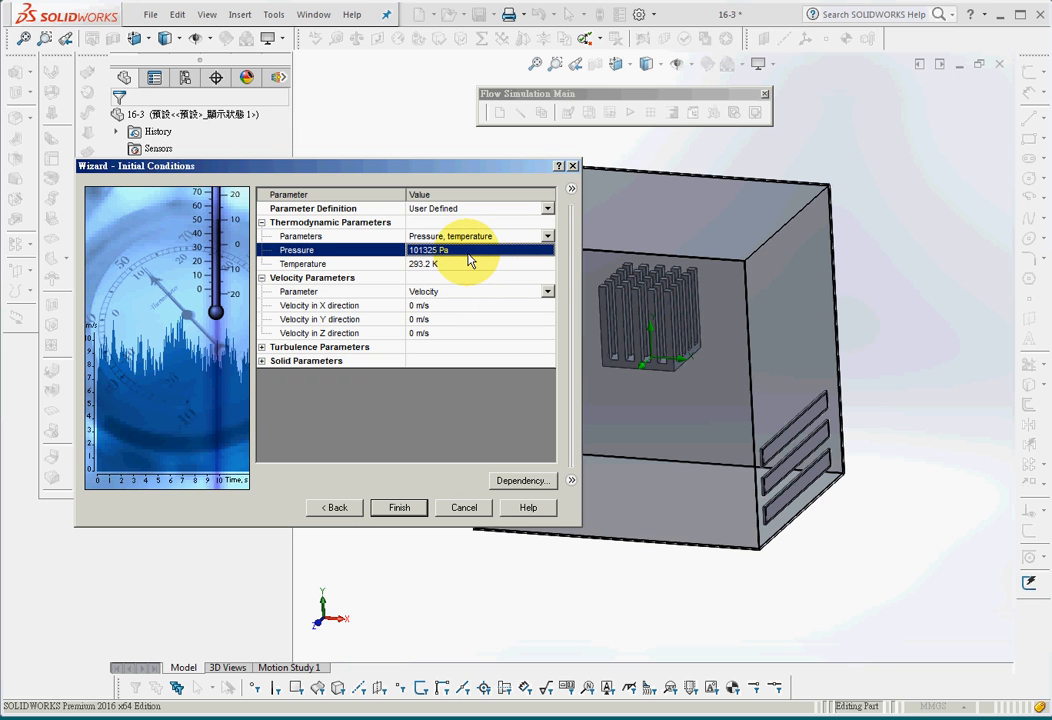
pyautogui.click(477, 266)
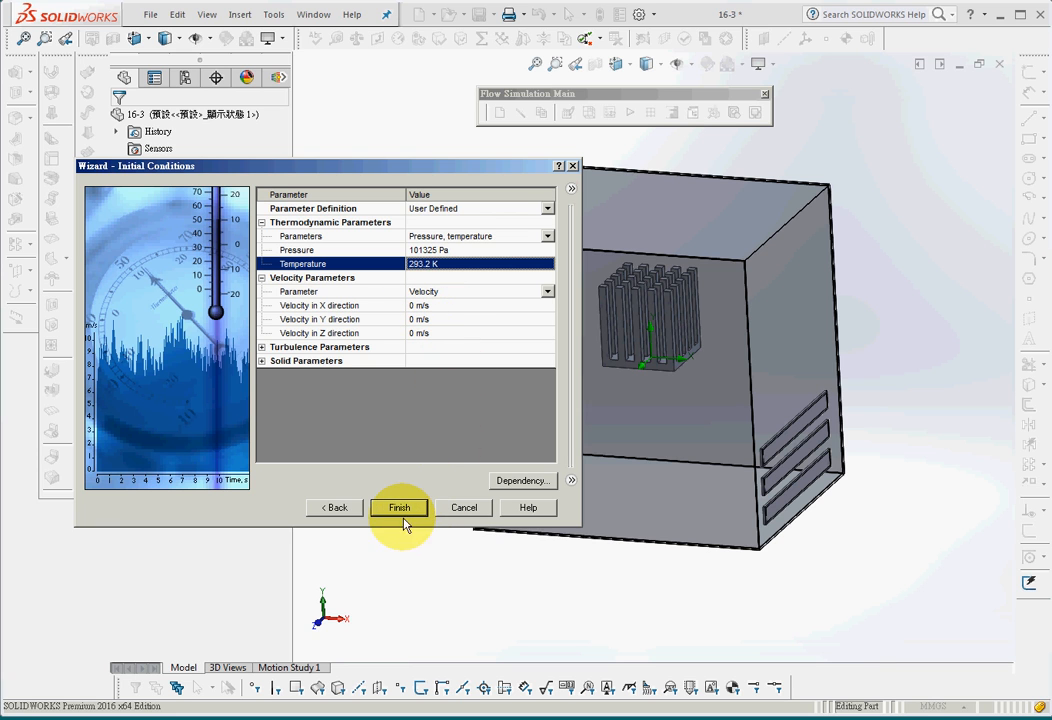
# Return to the start of the wizard and review the project name, unit system and analysis type
pyautogui.click(336, 508)
pyautogui.click(336, 508)
pyautogui.click(336, 508)
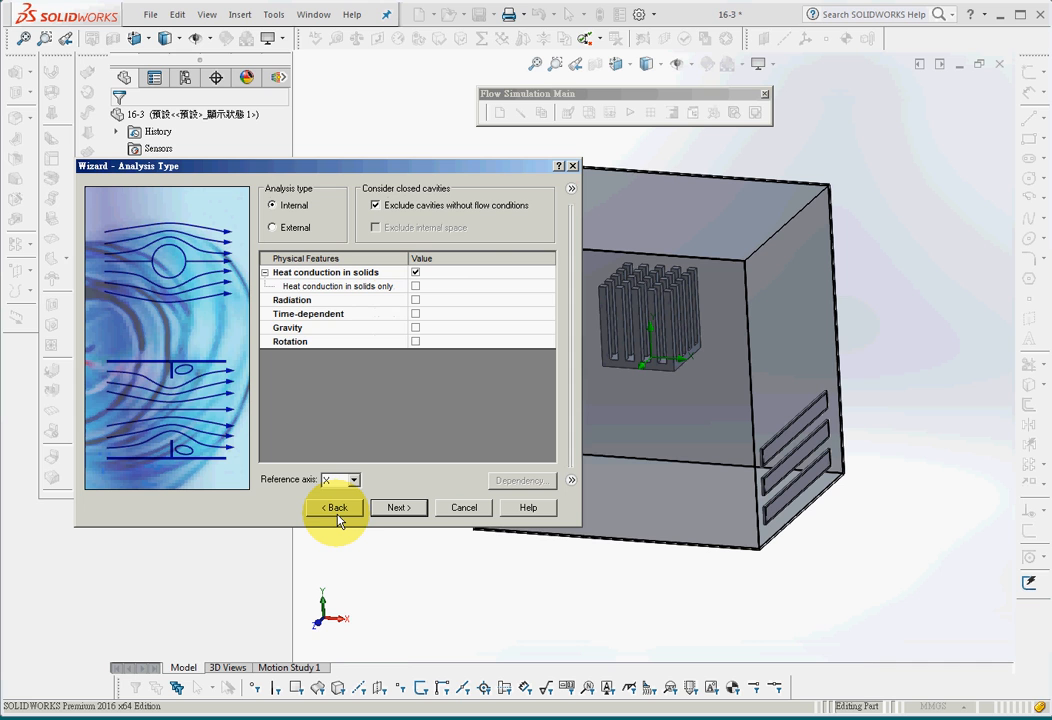
pyautogui.click(336, 508)
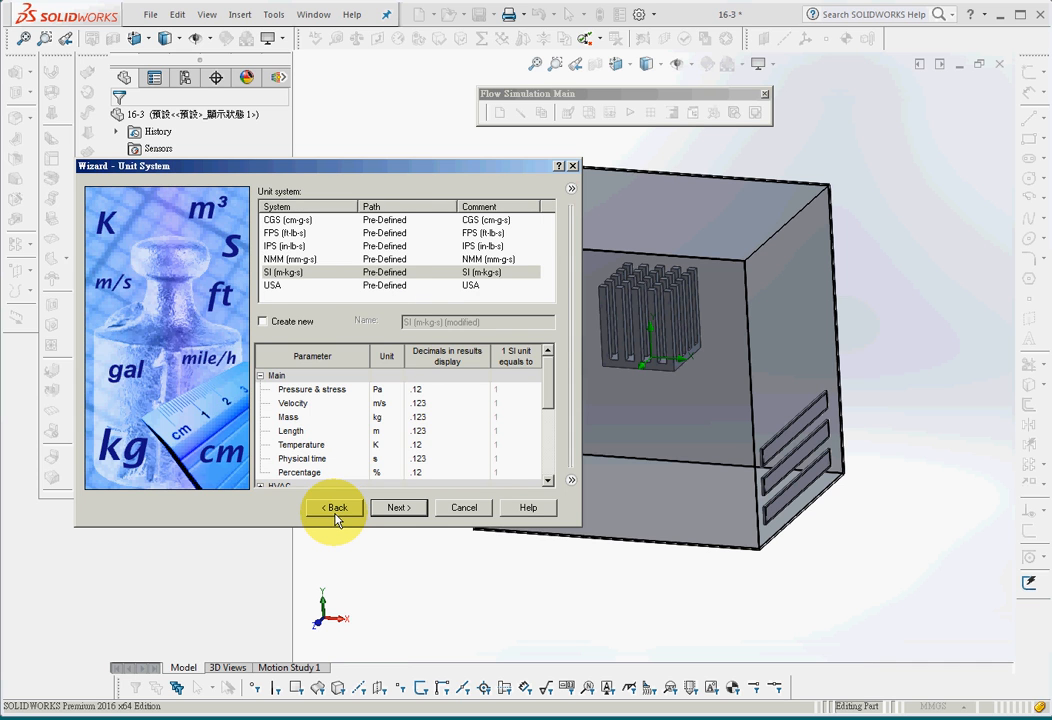
pyautogui.click(336, 509)
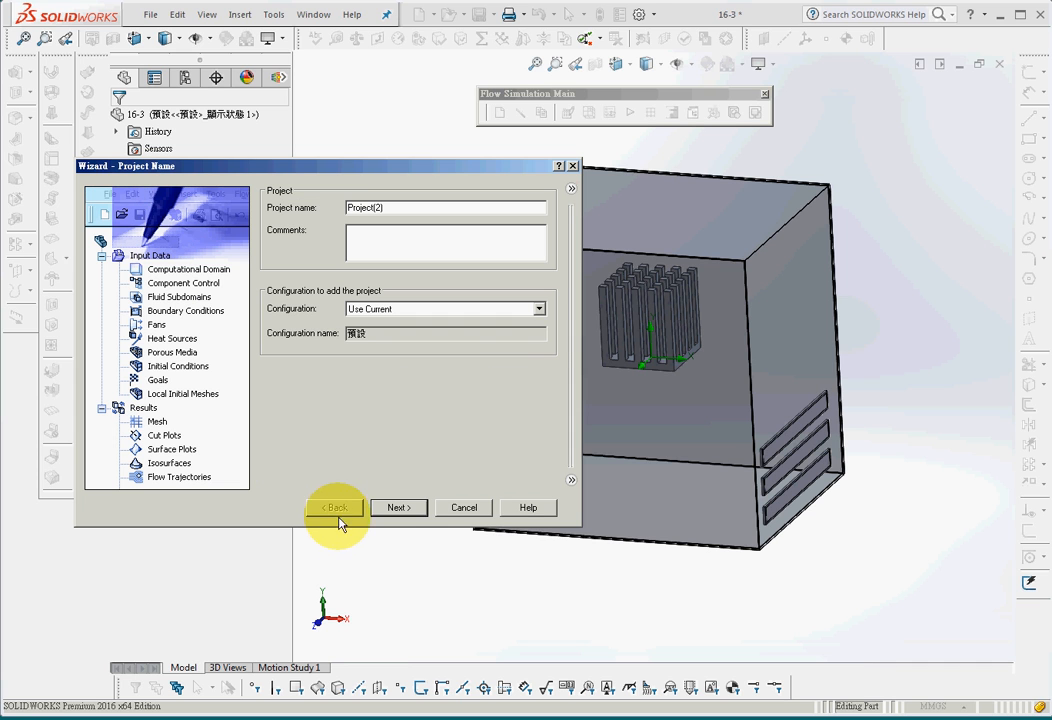
pyautogui.click(397, 508)
pyautogui.click(397, 508)
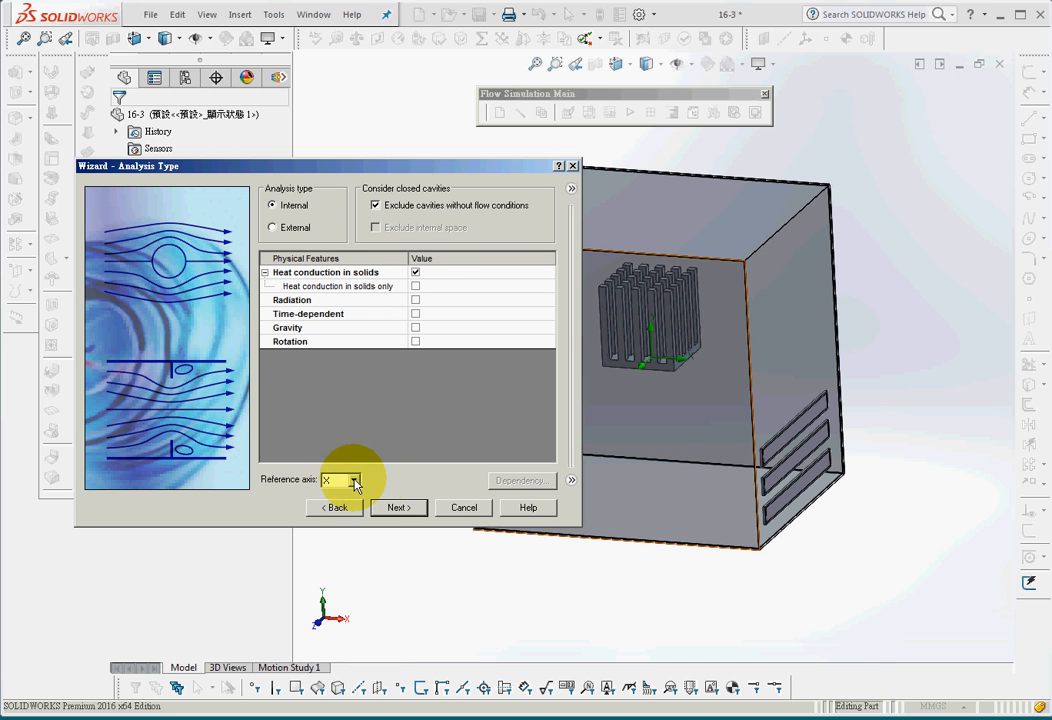
# Review the project's default fluid and default solid material
pyautogui.click(400, 507)
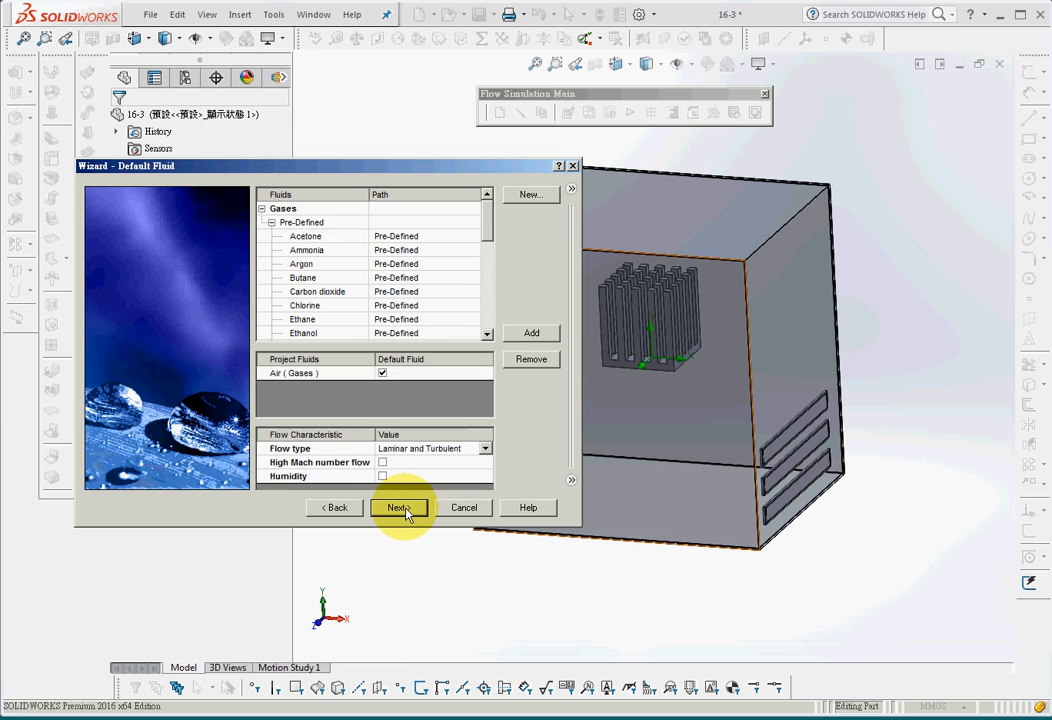
pyautogui.click(327, 375)
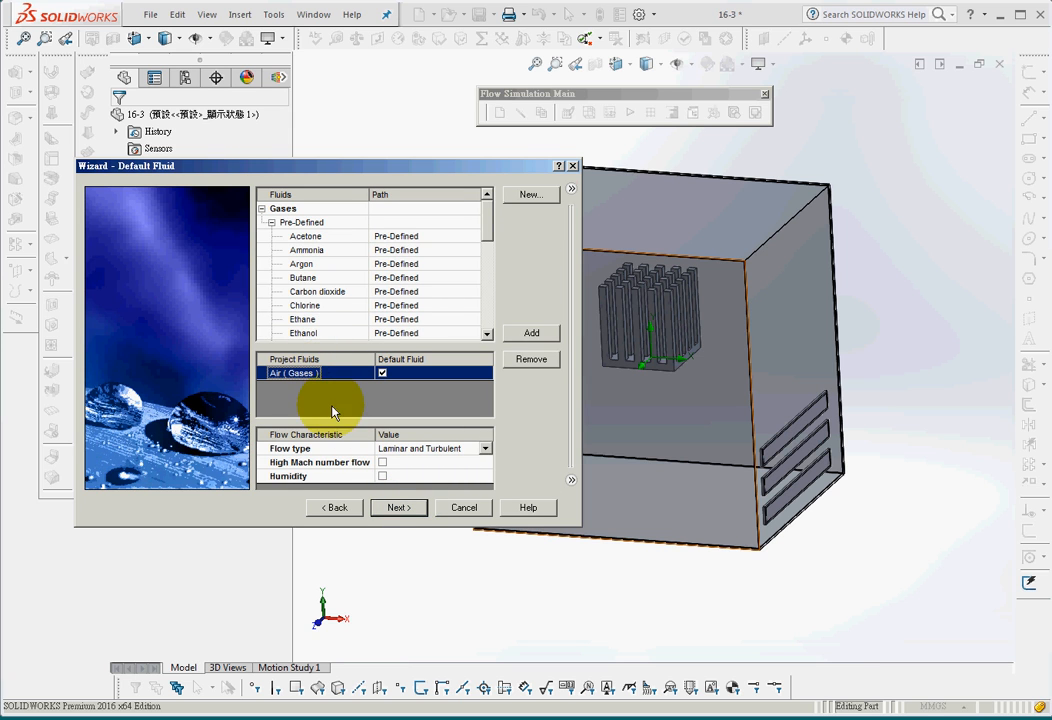
pyautogui.click(395, 516)
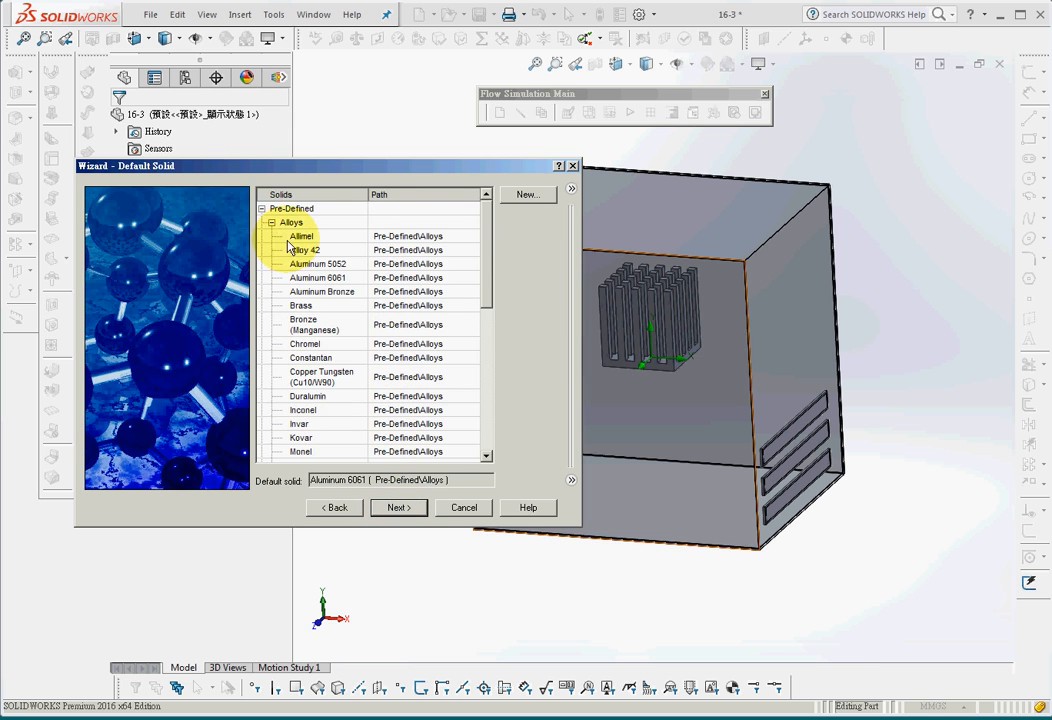
pyautogui.click(338, 281)
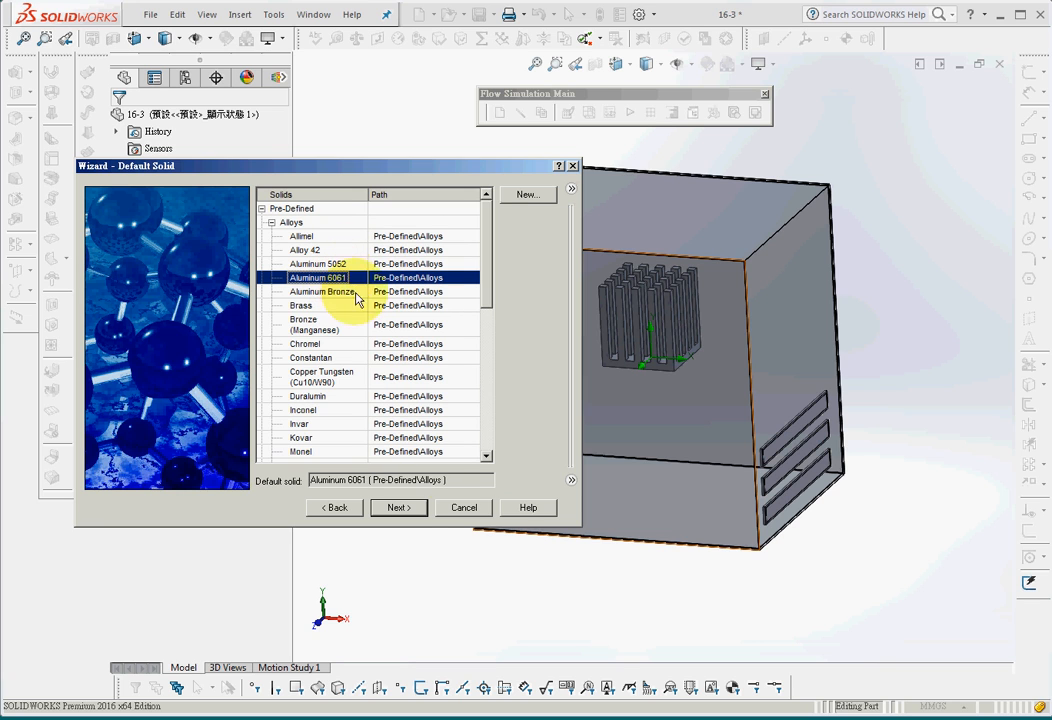
pyautogui.click(403, 510)
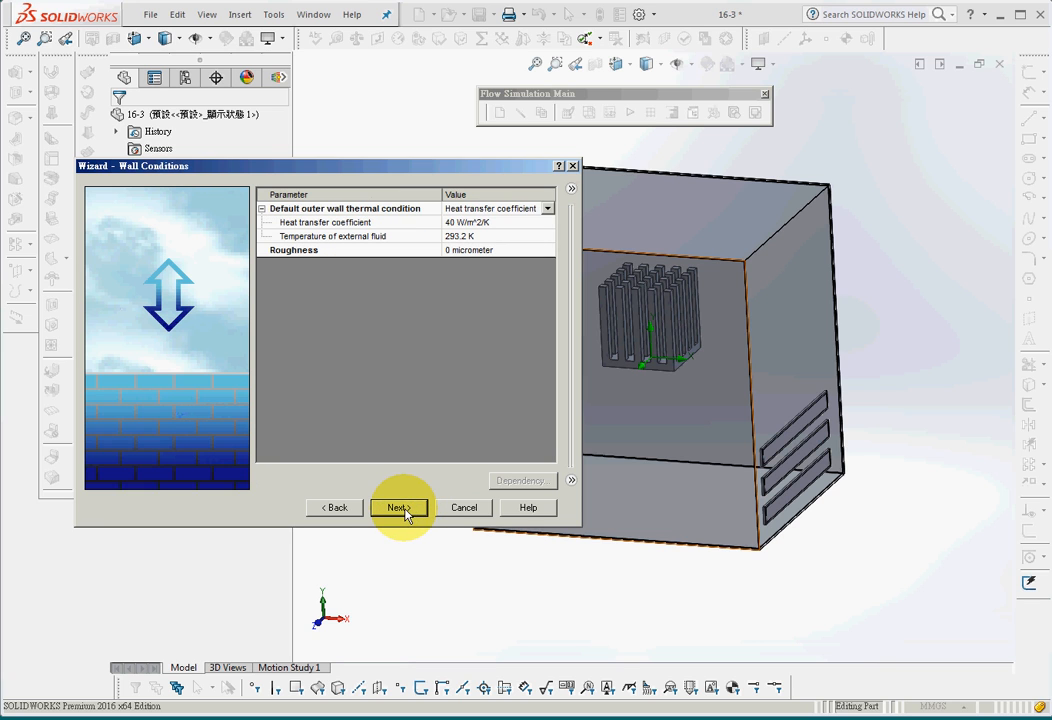
# Keep Heat transfer coefficient as the outer wall thermal condition and finish the project wizard with the default initial conditions
pyautogui.click(519, 211)
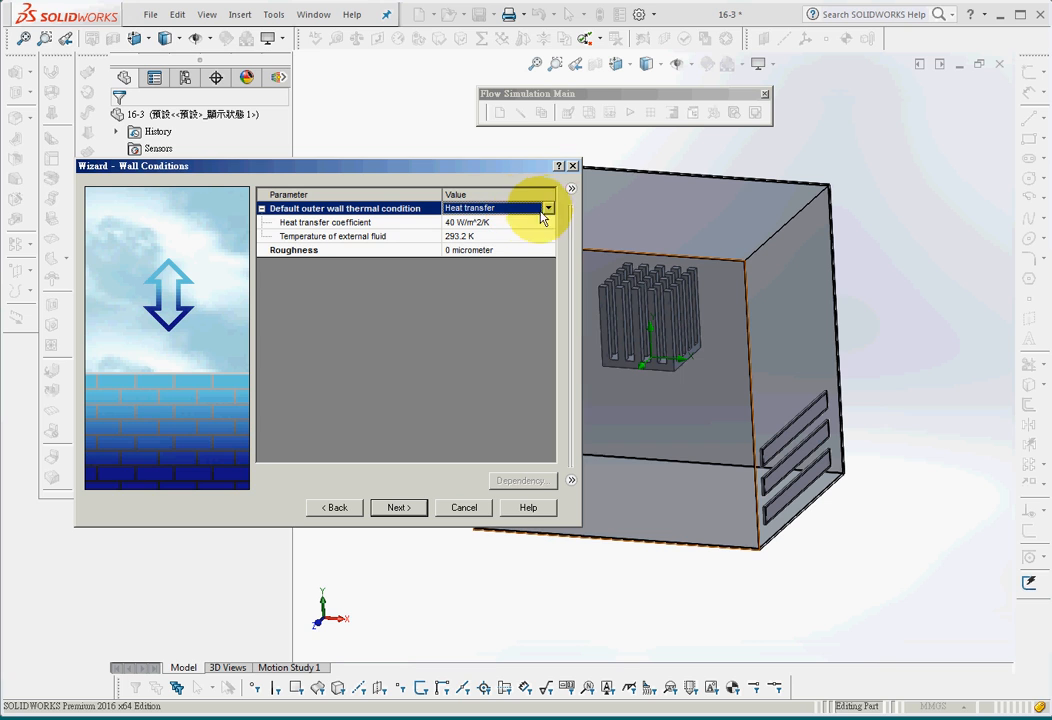
pyautogui.click(547, 208)
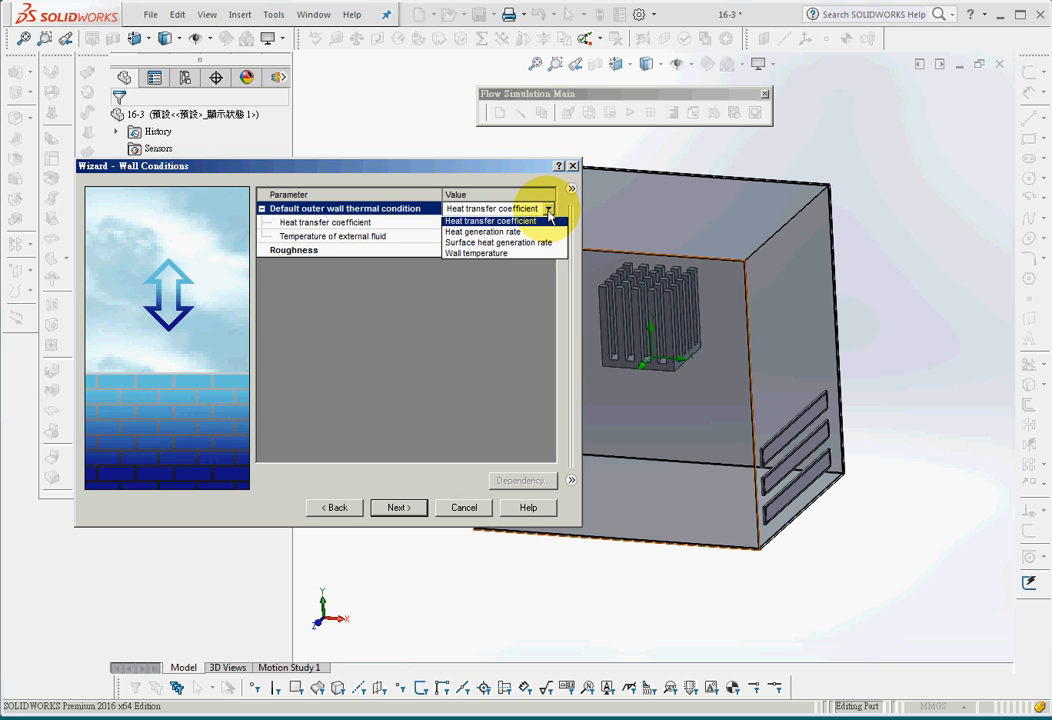
pyautogui.click(548, 229)
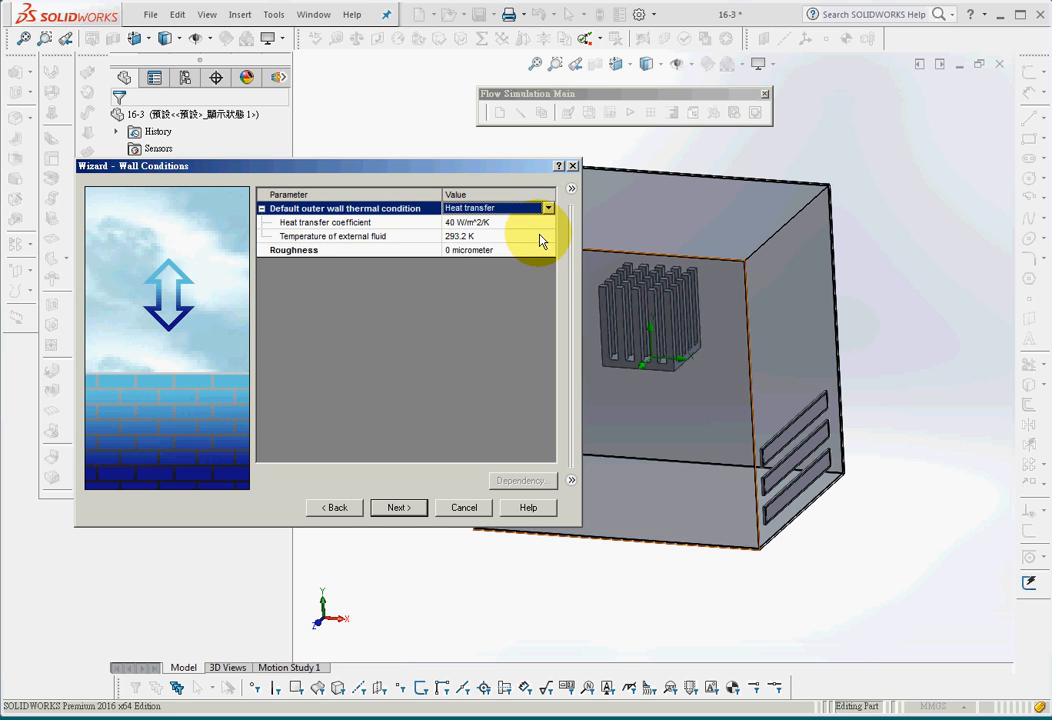
pyautogui.click(489, 237)
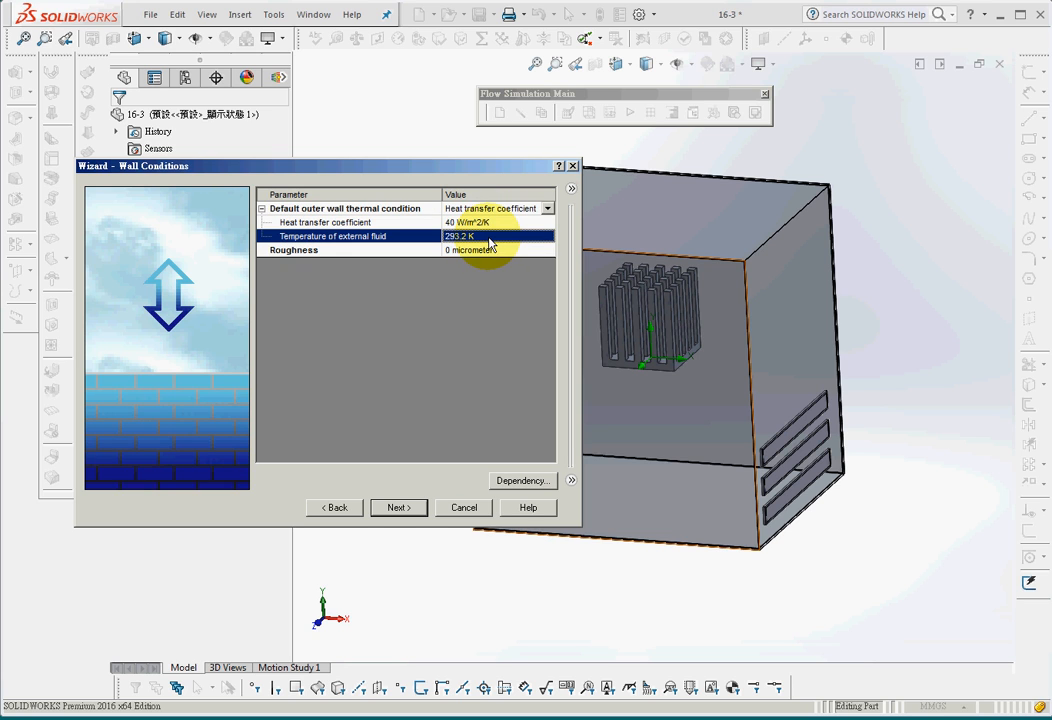
pyautogui.click(404, 509)
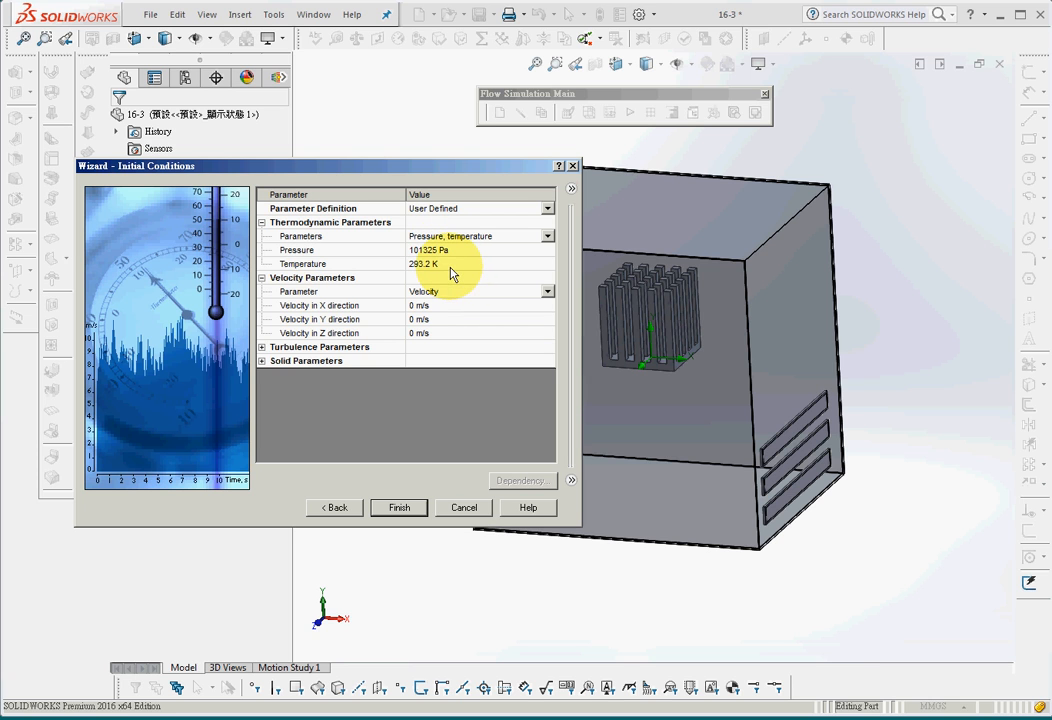
pyautogui.click(406, 510)
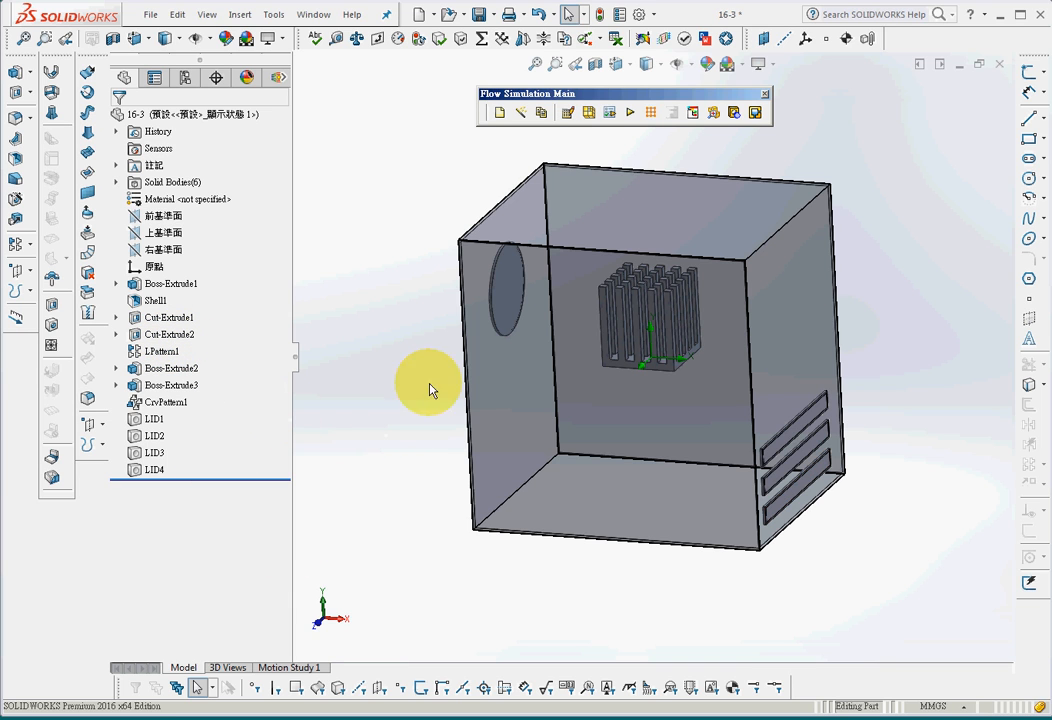
# Start a Flow Simulation fan definition of type External Inlet Fan on the inner face of the circular lid
pyautogui.click(505, 298)
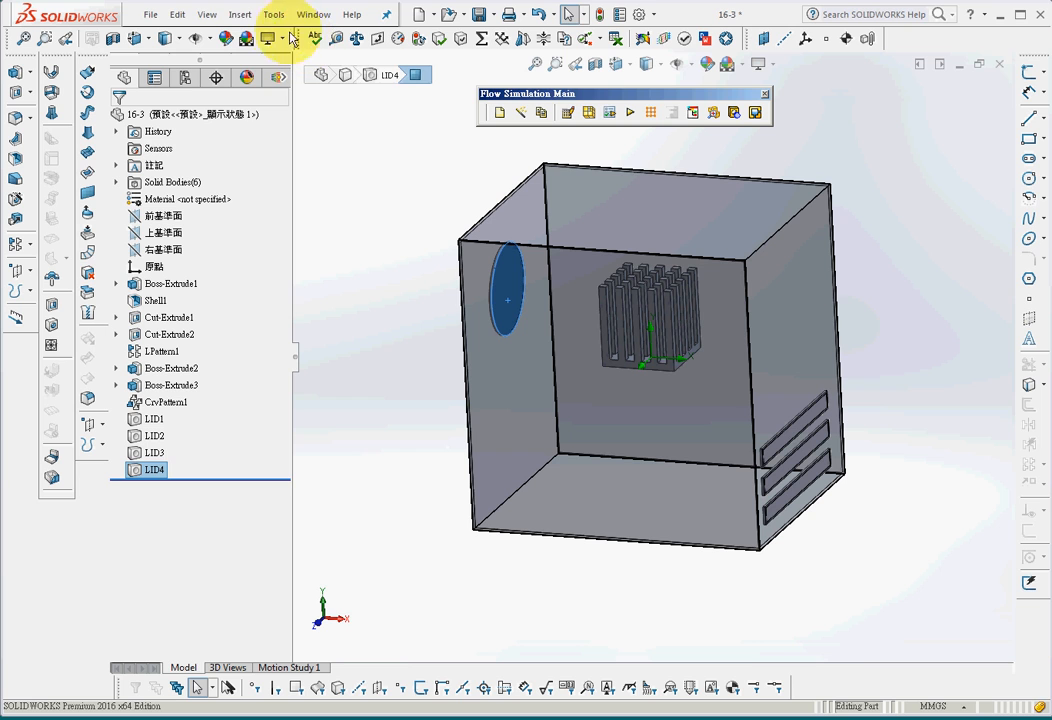
pyautogui.click(244, 17)
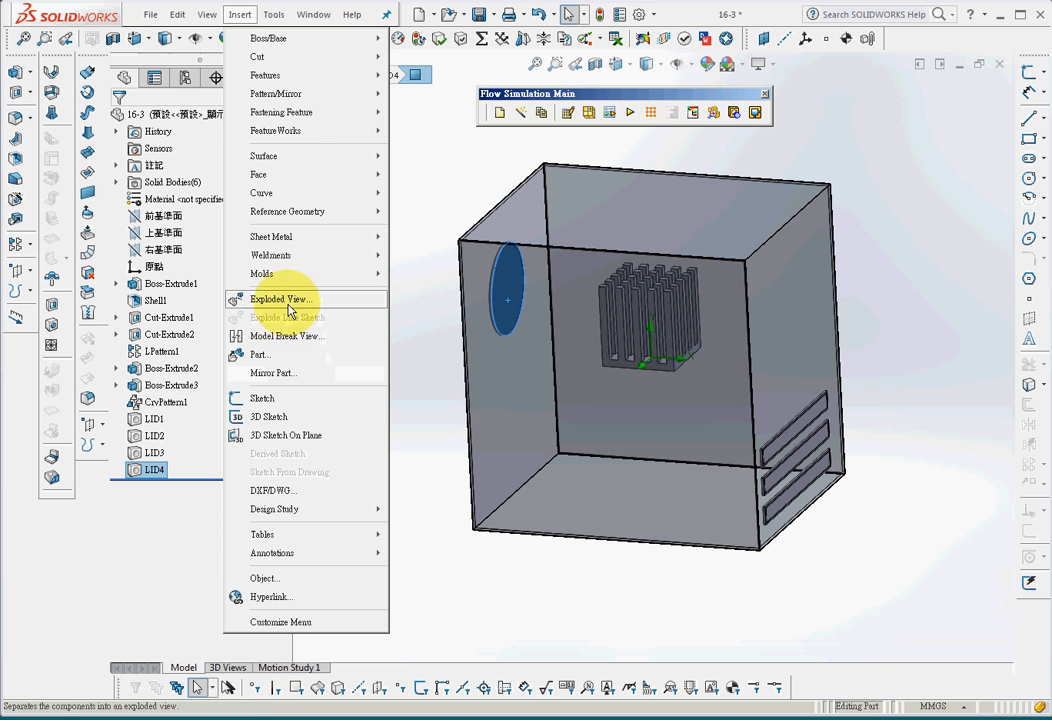
pyautogui.moveTo(287, 193)
pyautogui.click(273, 14)
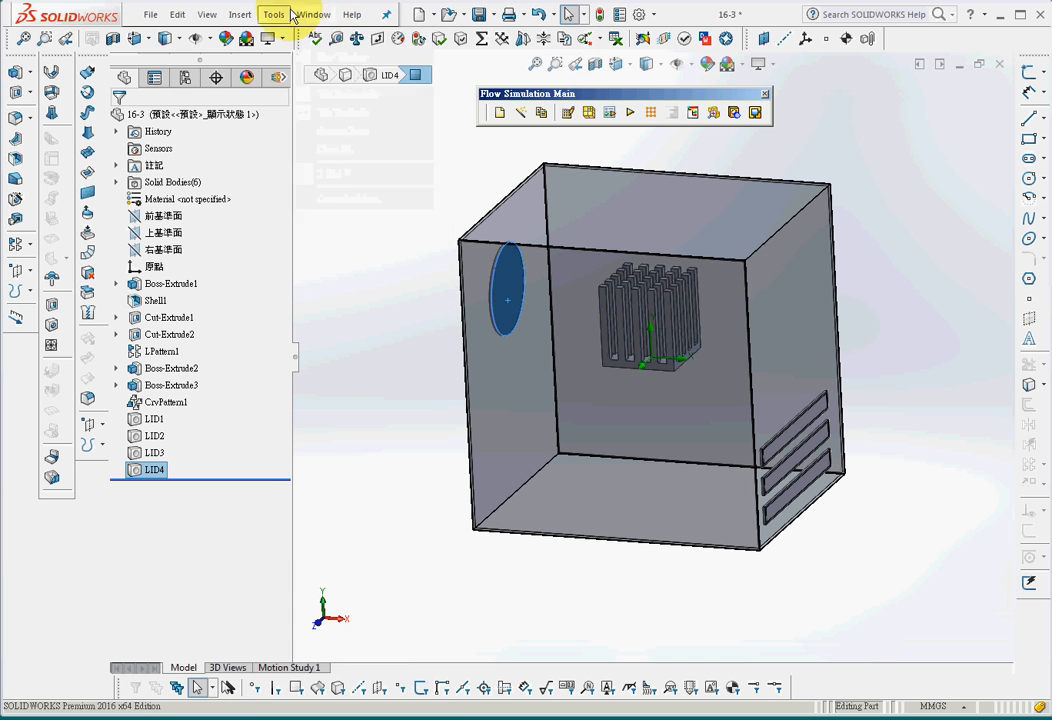
pyautogui.moveTo(273, 14)
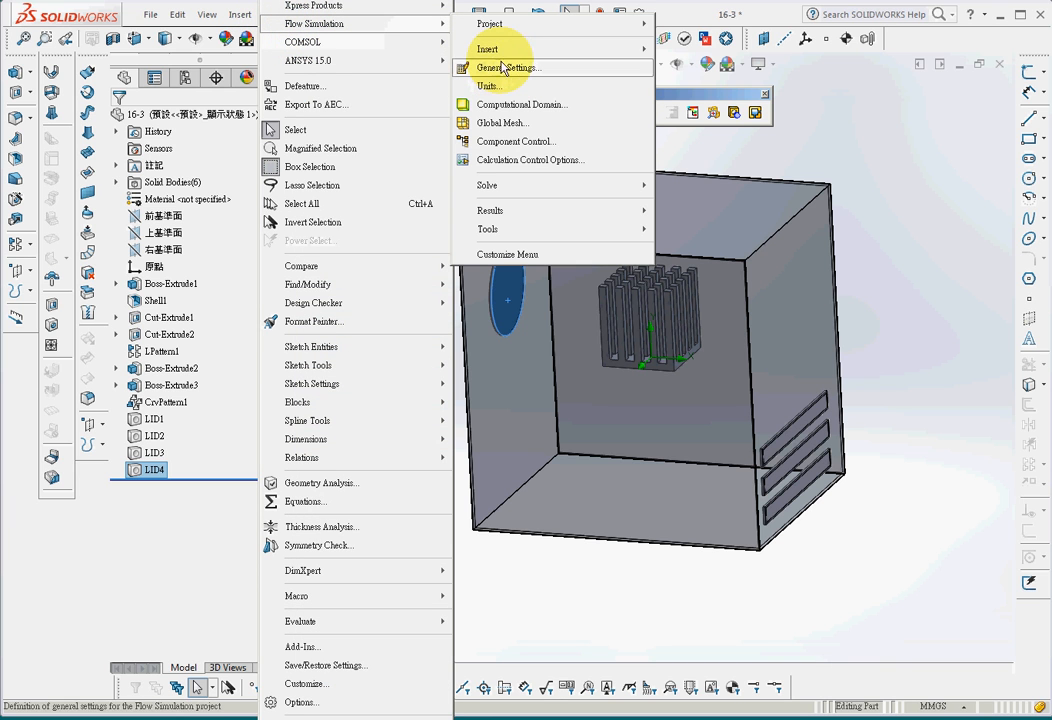
pyautogui.moveTo(466, 46)
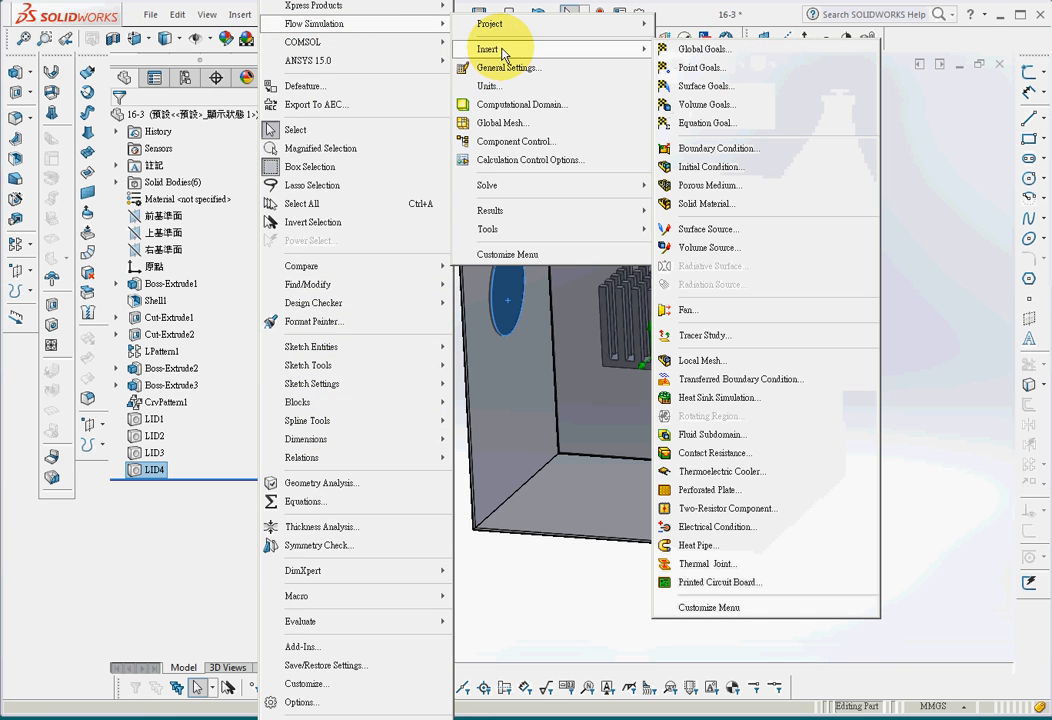
pyautogui.click(689, 313)
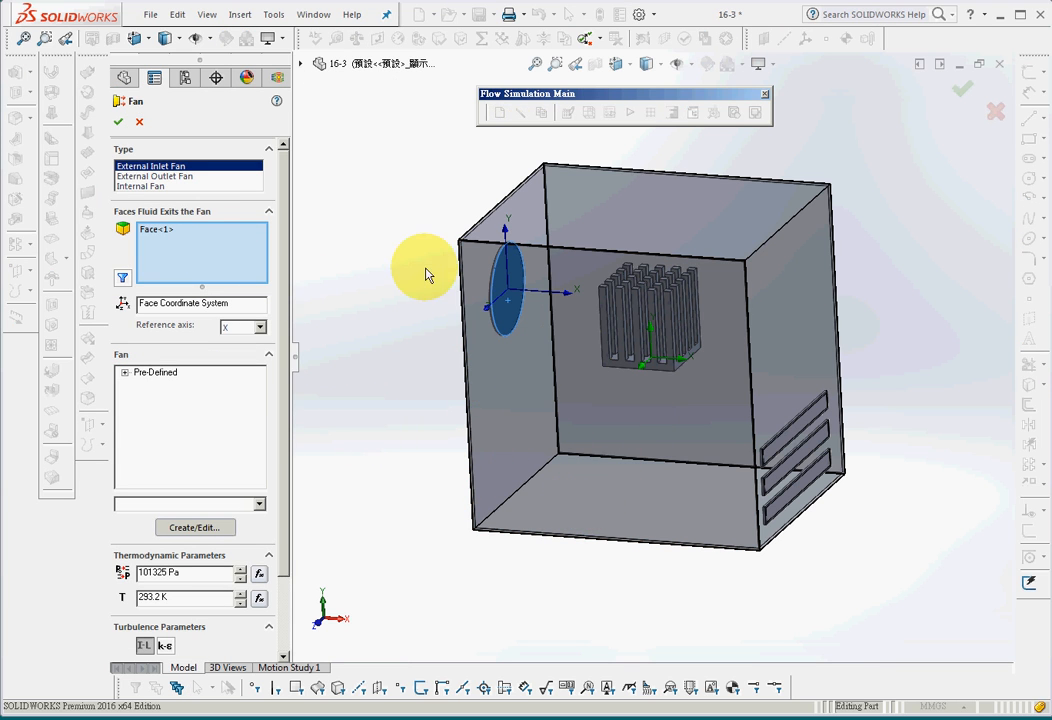
pyautogui.moveTo(580, 430); pyautogui.dragTo(495, 493, button='middle')
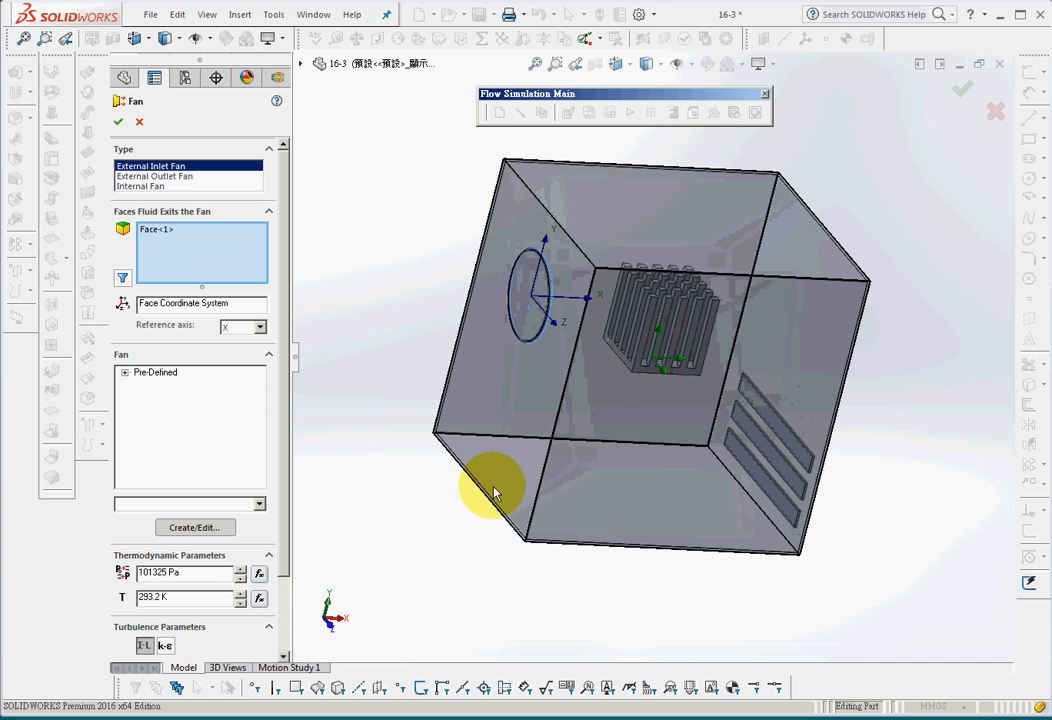
pyautogui.moveTo(538, 254); pyautogui.dragTo(511, 396, button='middle')
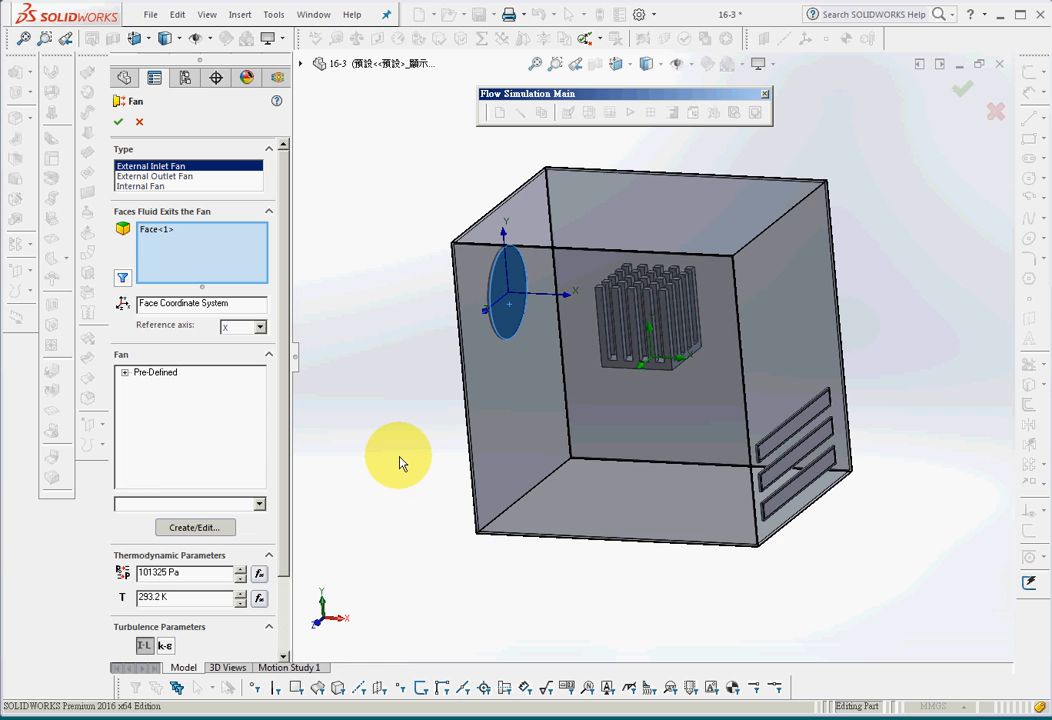
pyautogui.moveTo(400, 463); pyautogui.dragTo(422, 446, button='middle')
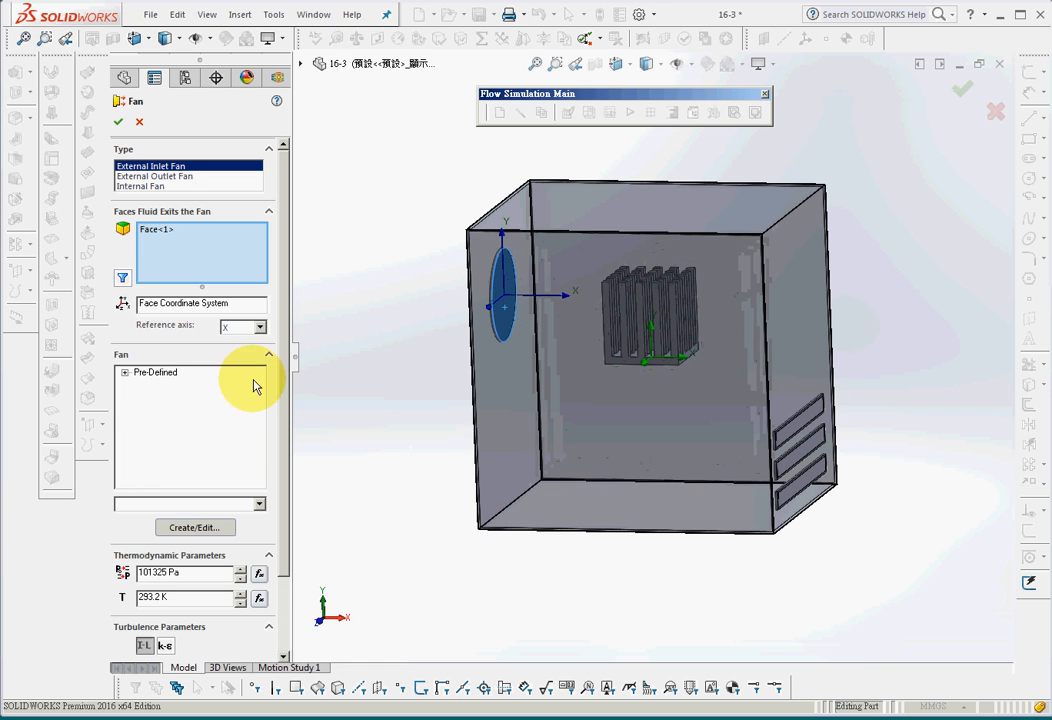
# Assign the pre-defined axial JMC Products fan 7015-12H to the circular inlet and accept the fan definition
pyautogui.click(124, 373)
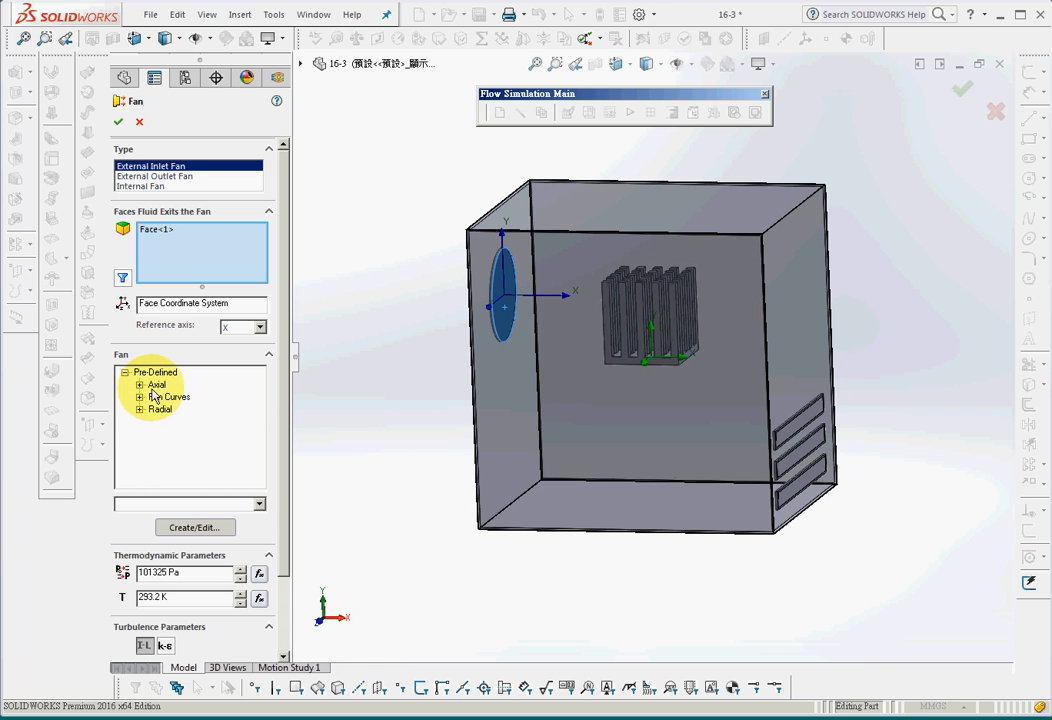
pyautogui.click(140, 385)
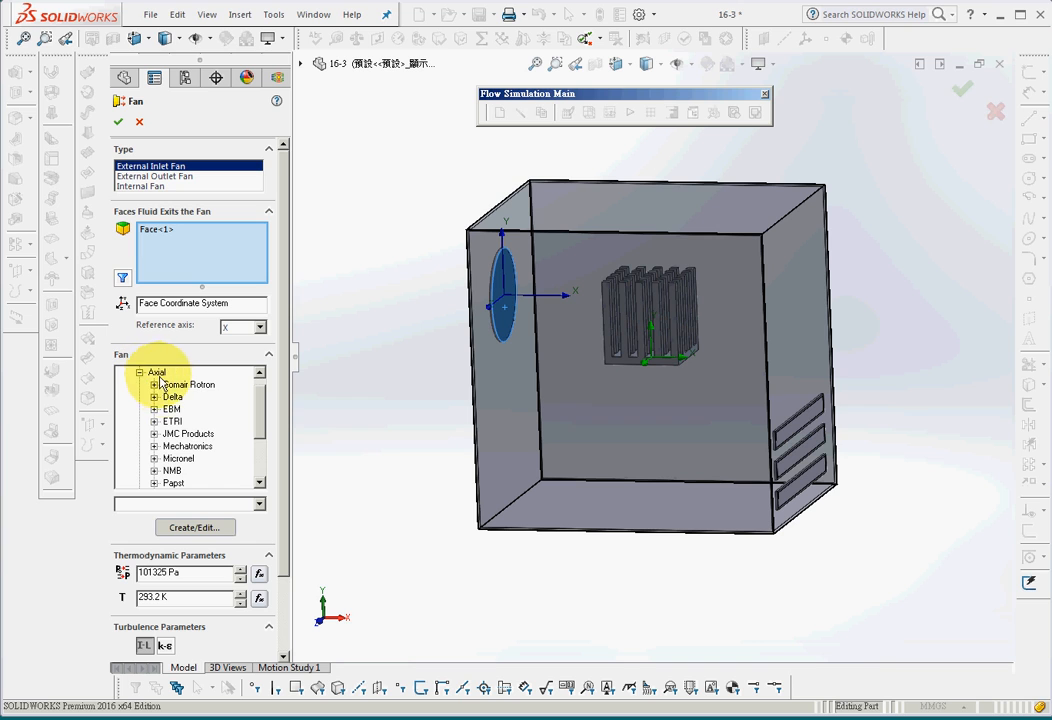
pyautogui.scroll(-1, 262, 428)
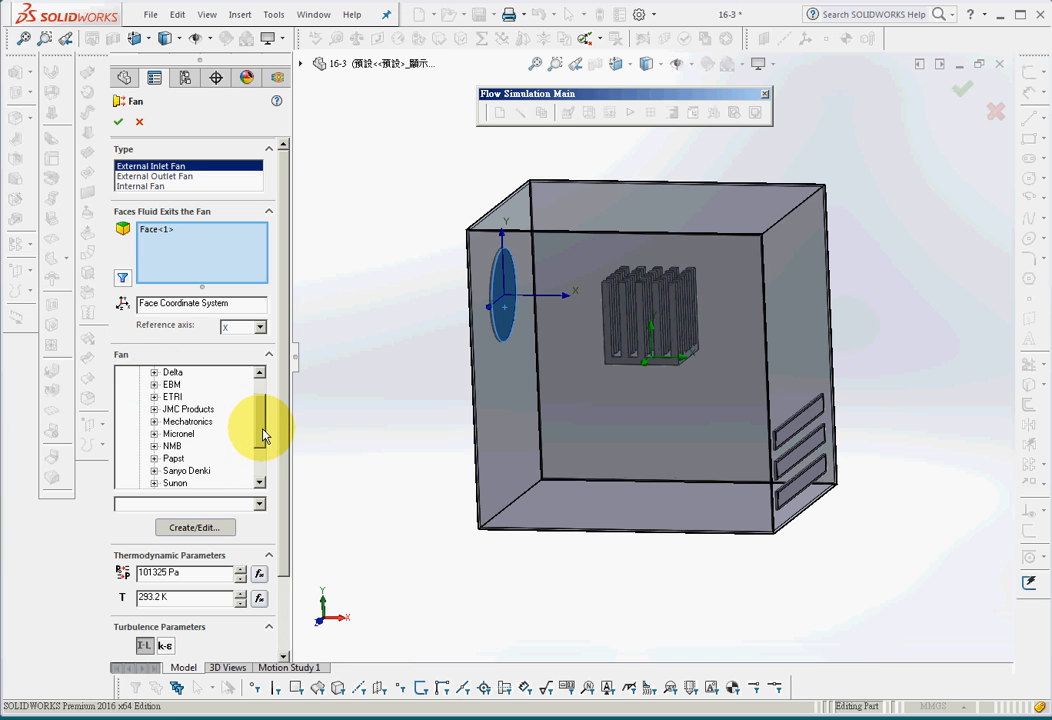
pyautogui.click(154, 409)
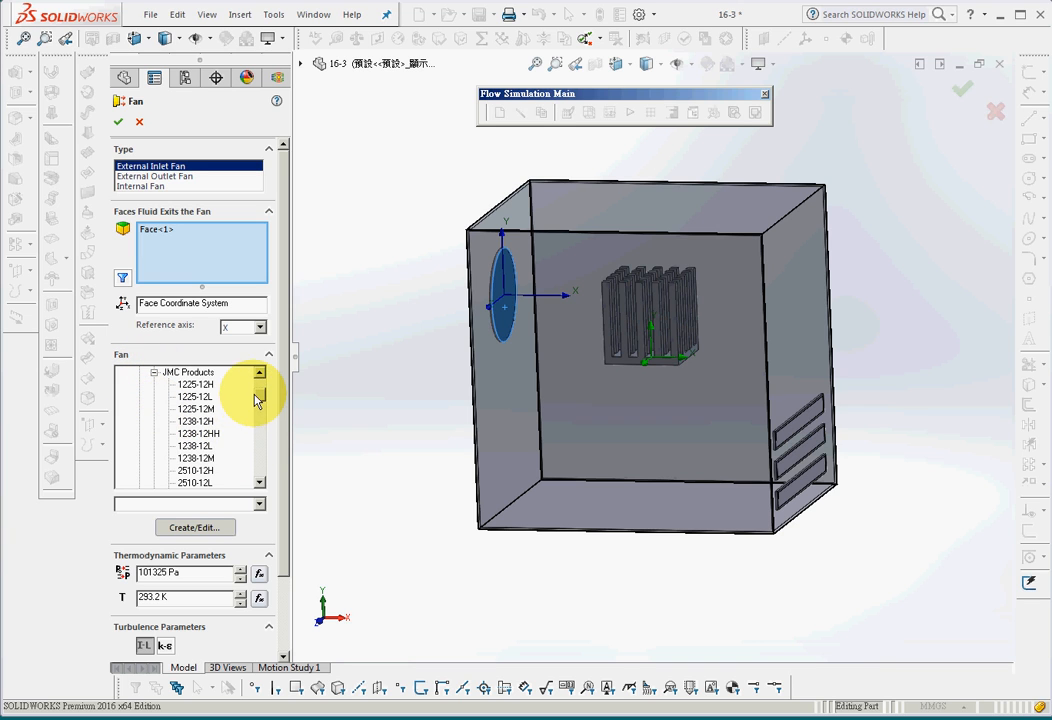
pyautogui.moveTo(255, 396); pyautogui.dragTo(270, 446)
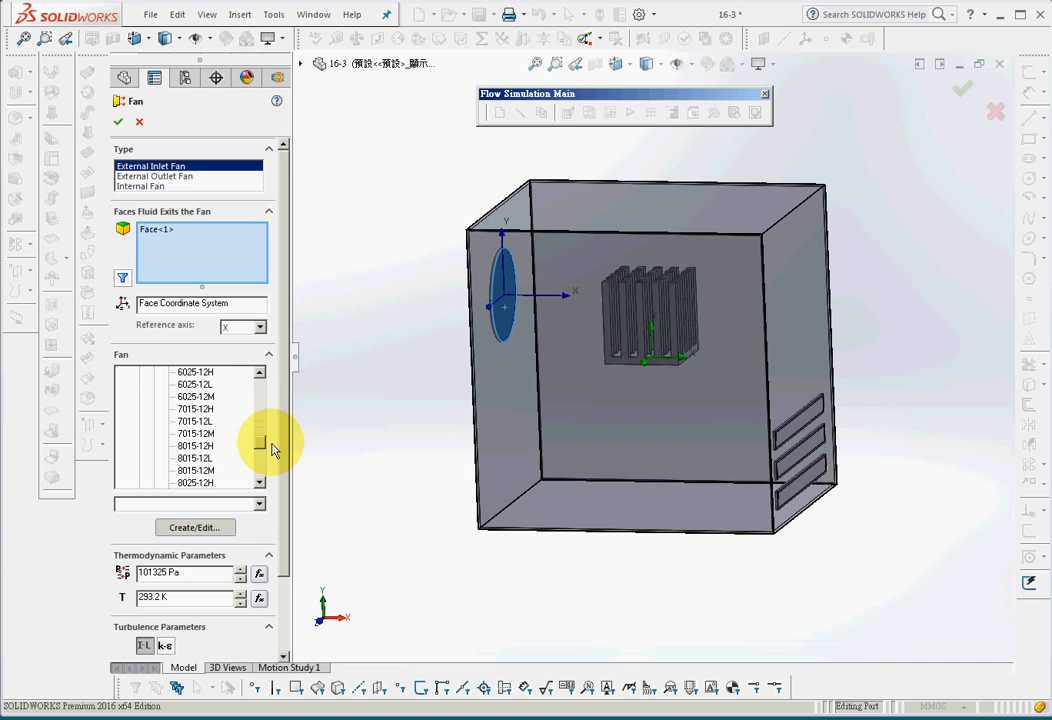
pyautogui.click(189, 410)
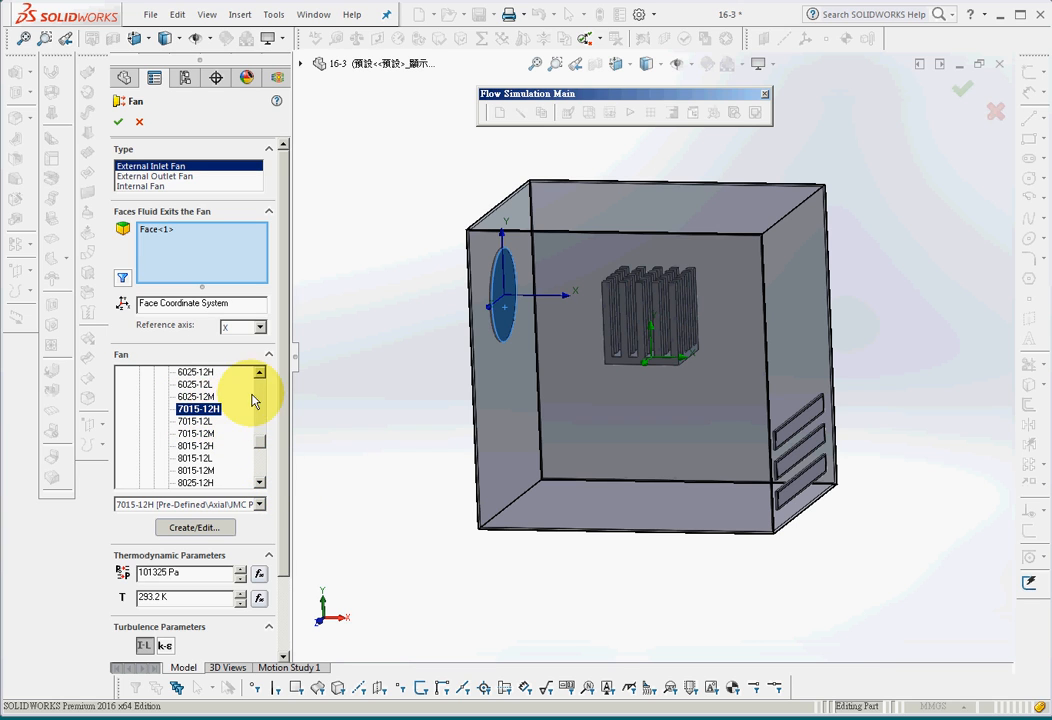
pyautogui.click(118, 121)
# Expand the display pane beside the feature tree
pyautogui.moveTo(389, 455); pyautogui.dragTo(420, 470, button='middle')
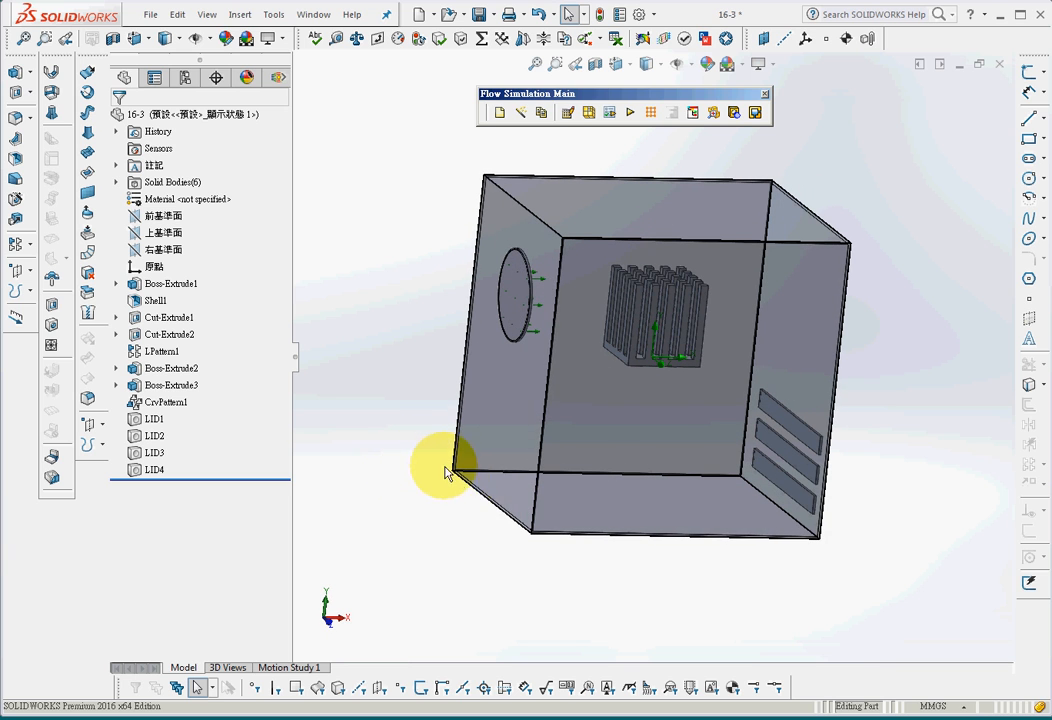
pyautogui.click(277, 77)
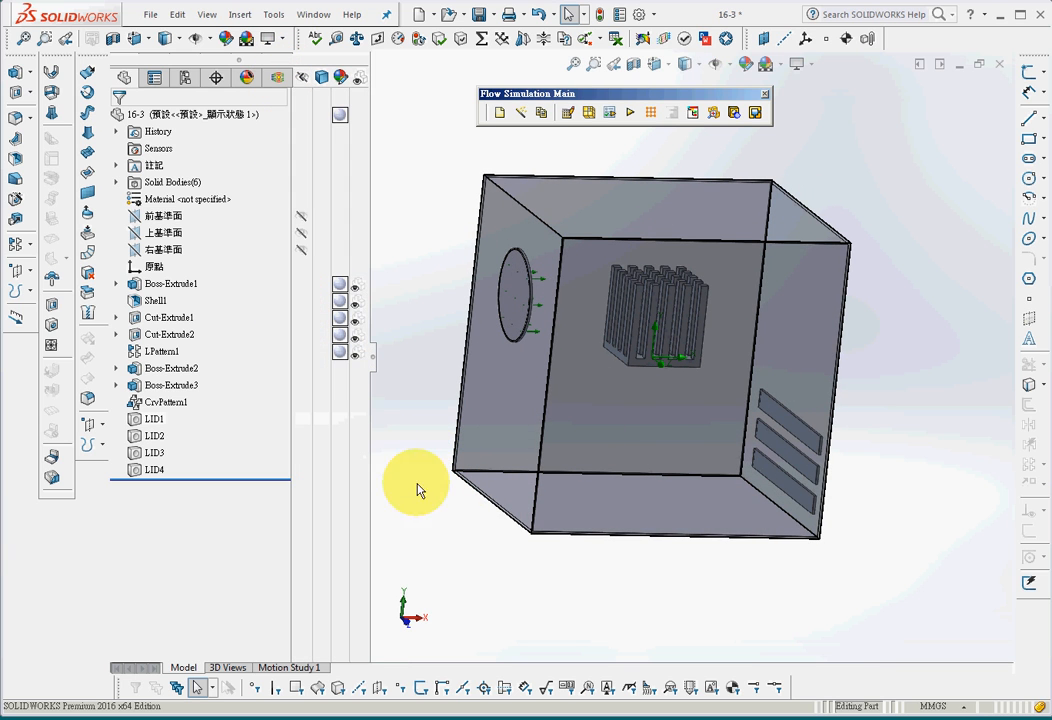
# Apply an Environment Pressure boundary condition of 101325 Pa and 293.2 K to the inner faces of the three rectangular vent lids
pyautogui.click(802, 435)
pyautogui.keyDown('ctrl'); pyautogui.click(808, 462); pyautogui.keyUp('ctrl')
pyautogui.keyDown('ctrl'); pyautogui.click(777, 488); pyautogui.keyUp('ctrl')
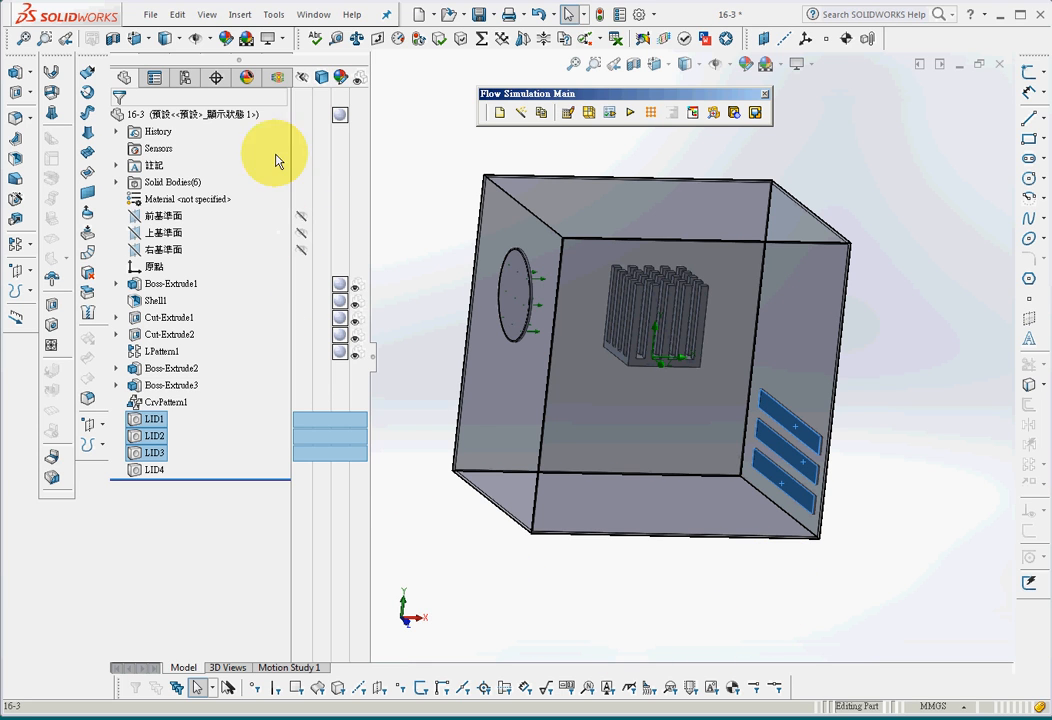
pyautogui.click(277, 77)
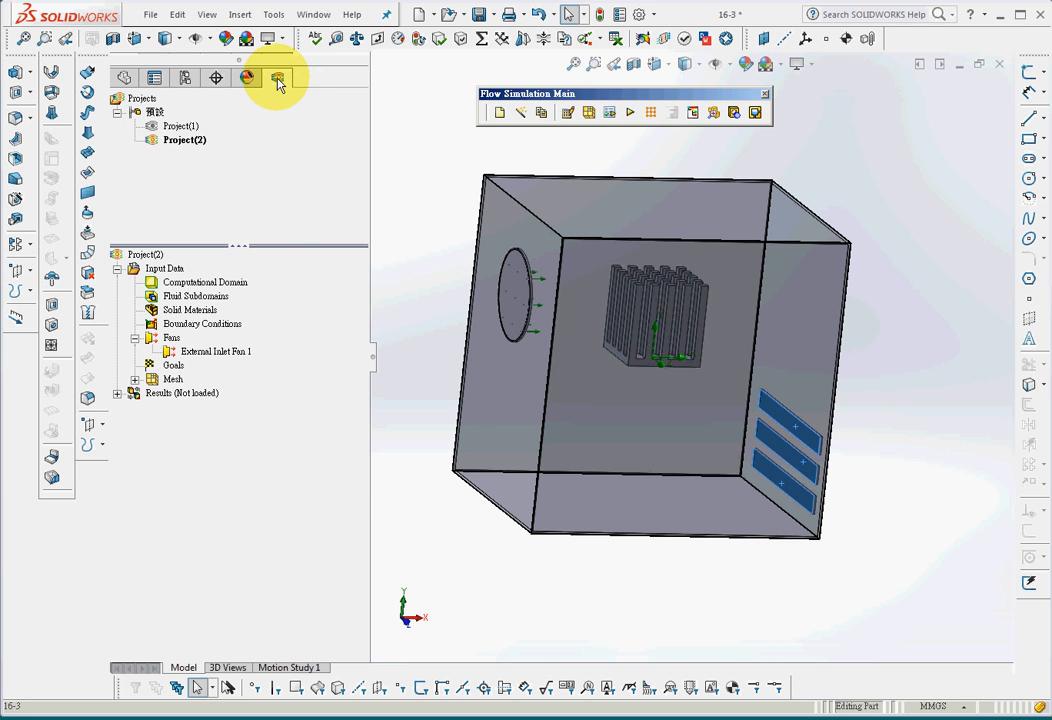
pyautogui.rightClick(190, 330)
pyautogui.click(228, 338)
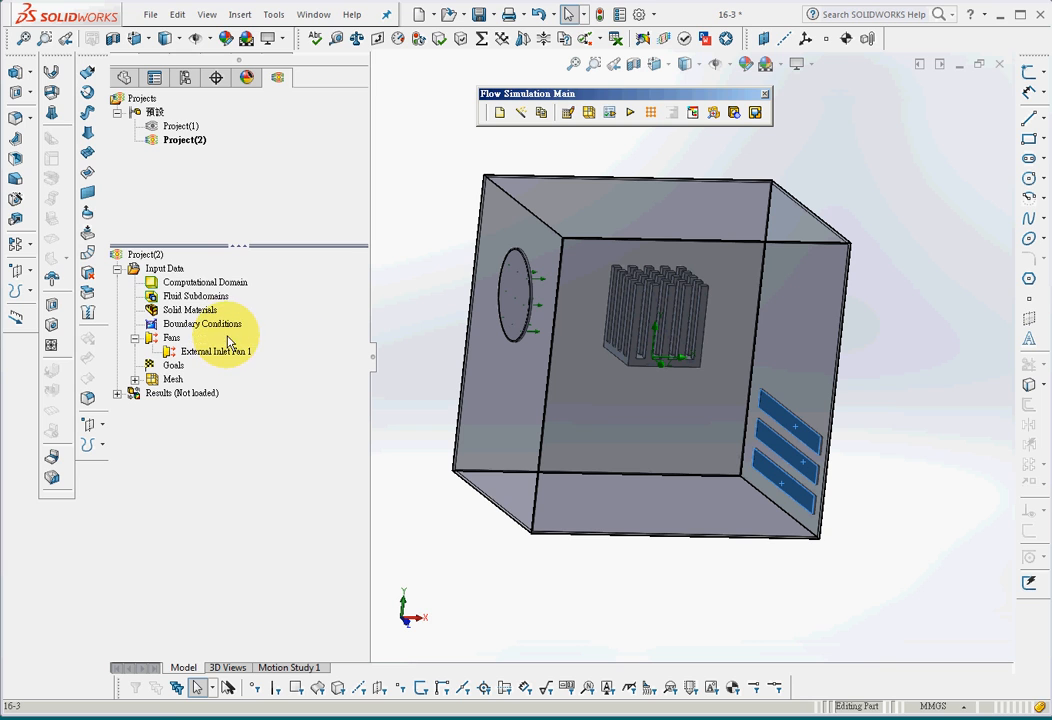
pyautogui.click(166, 310)
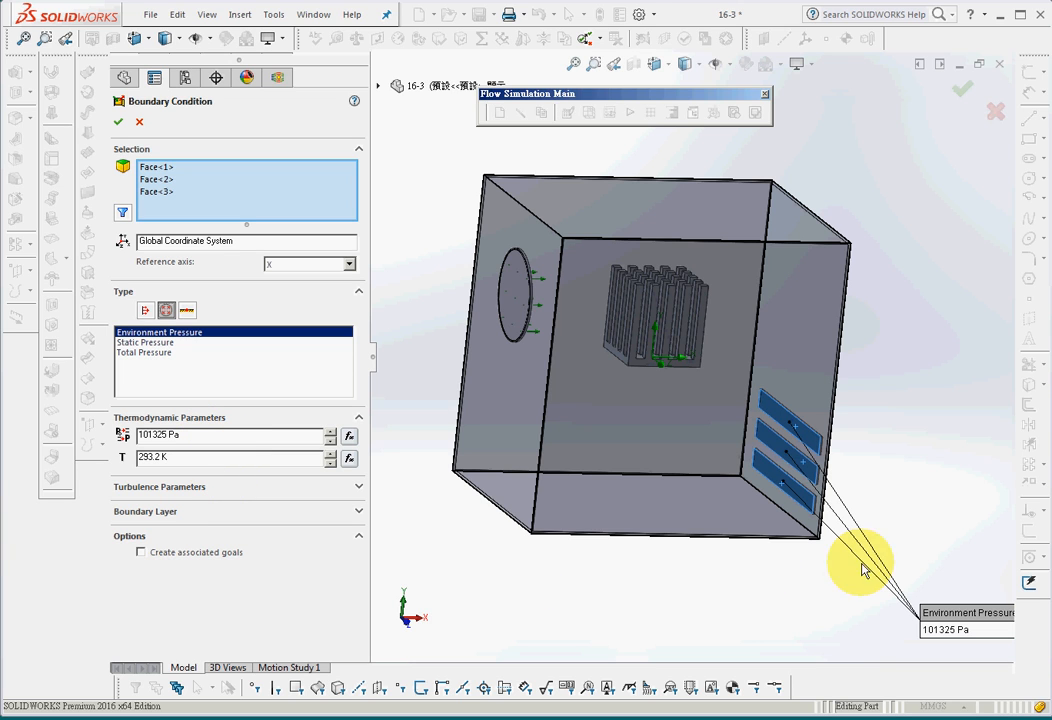
pyautogui.click(118, 125)
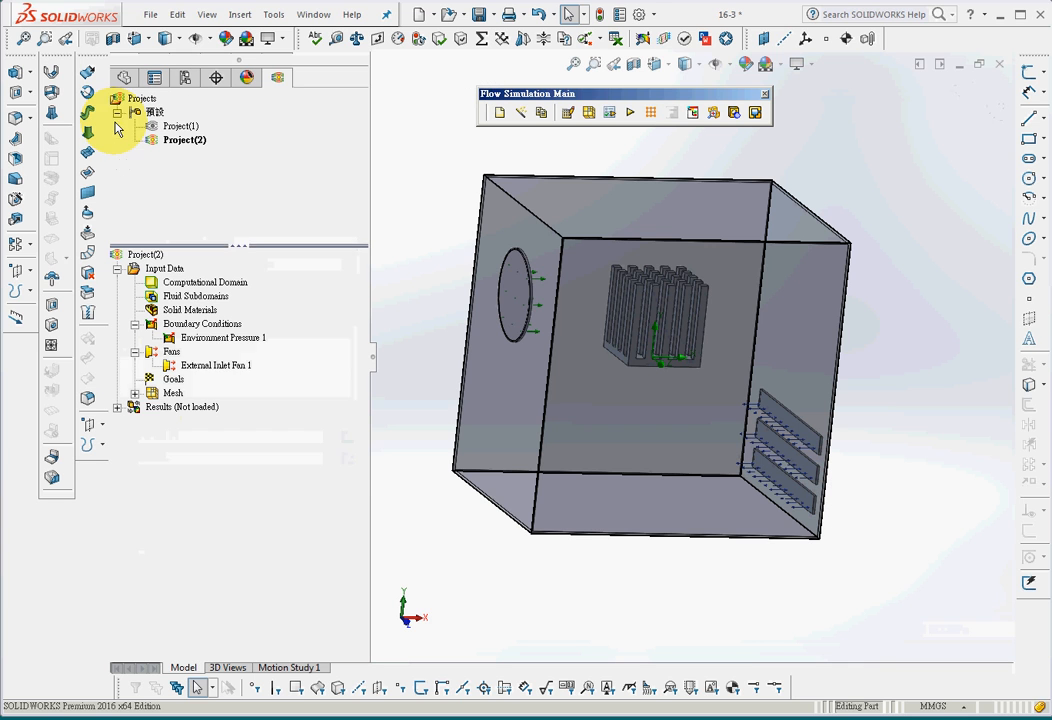
# Examine the Environment Pressure and External Inlet Fan callouts on the model, placing their labels clear of the box
pyautogui.scroll(1, 498, 605)
pyautogui.moveTo(505, 608); pyautogui.dragTo(526, 618, button='middle')
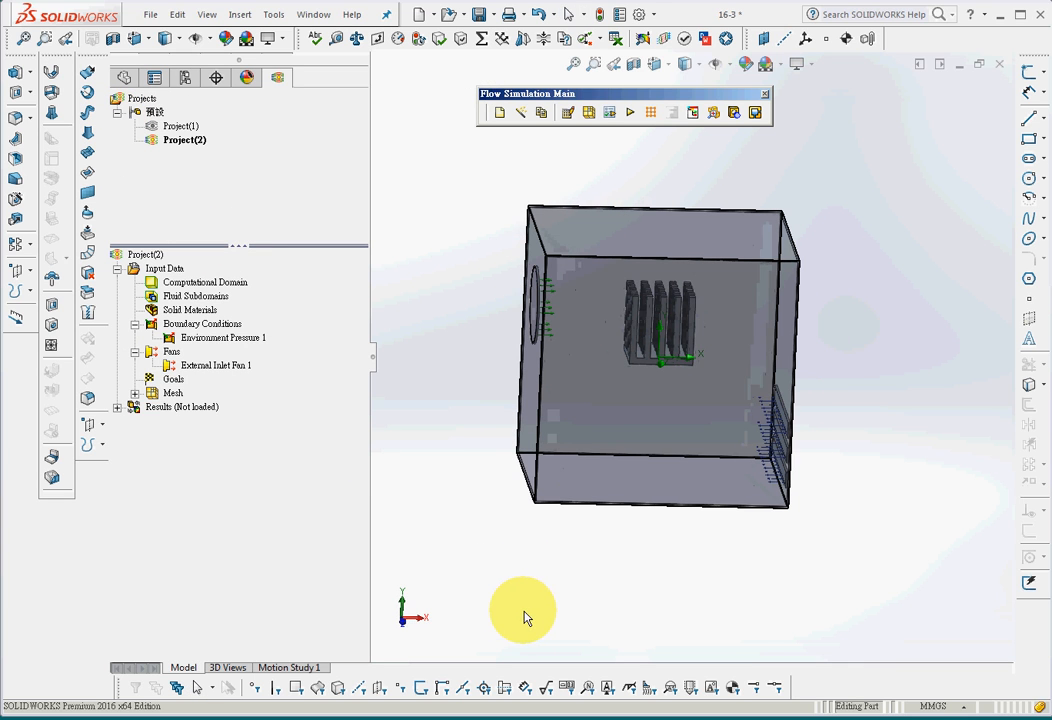
pyautogui.click(243, 341)
pyautogui.keyDown('ctrl'); pyautogui.click(215, 365); pyautogui.keyUp('ctrl')
pyautogui.moveTo(418, 247); pyautogui.dragTo(459, 190)
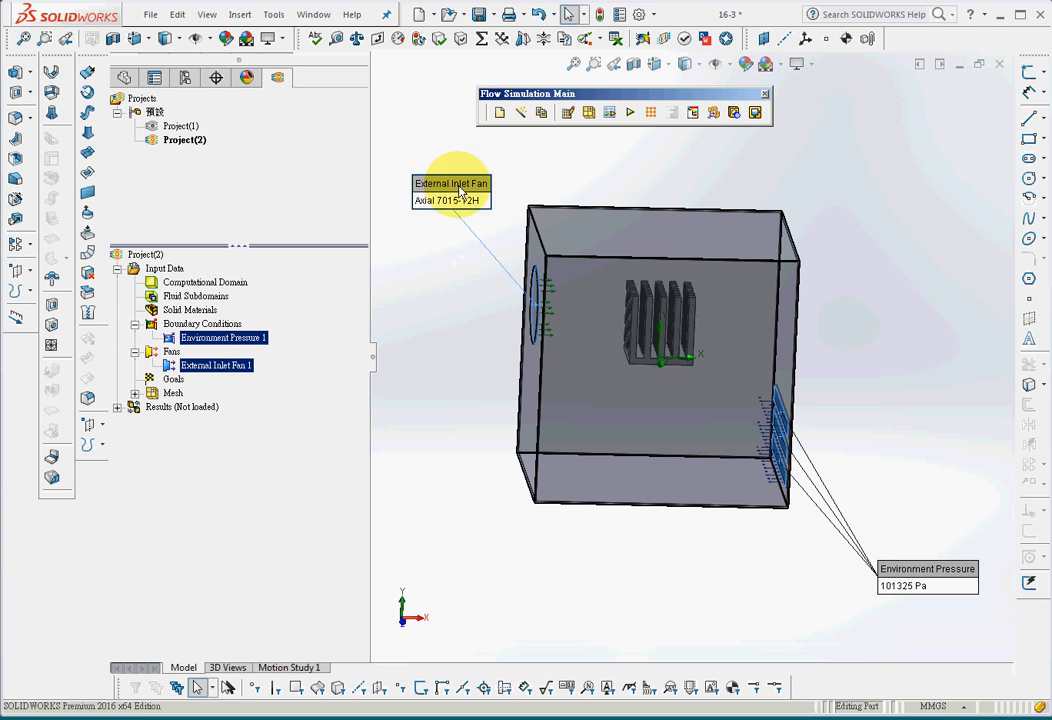
pyautogui.click(922, 571)
pyautogui.moveTo(922, 571); pyautogui.dragTo(938, 285)
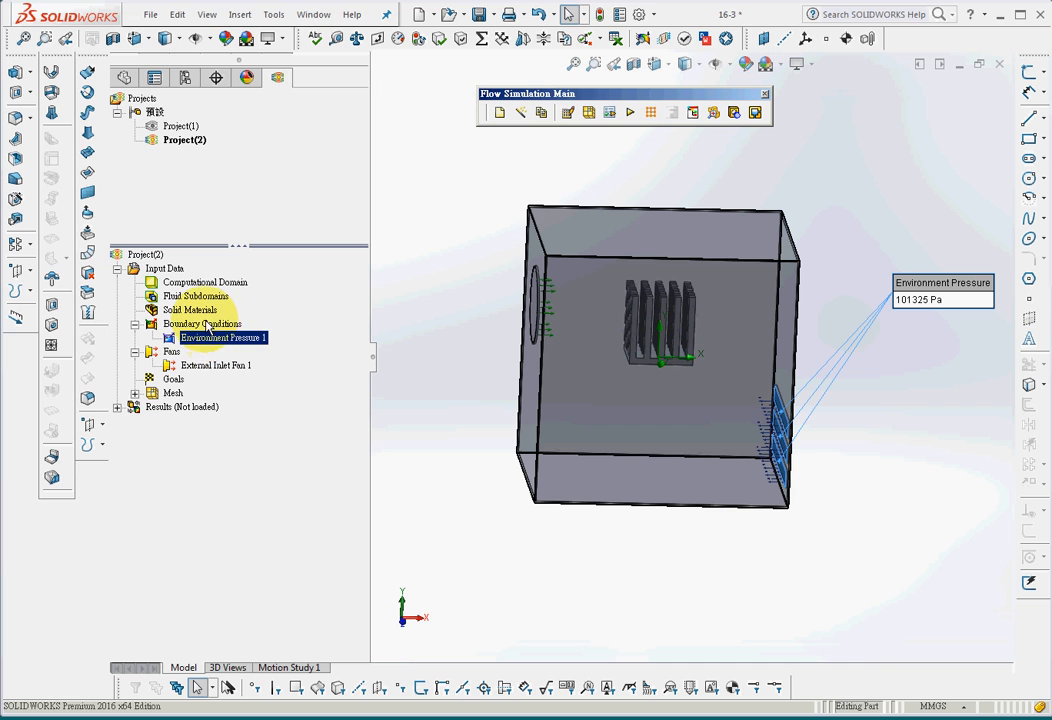
pyautogui.keyDown('ctrl'); pyautogui.click(216, 366); pyautogui.keyUp('ctrl')
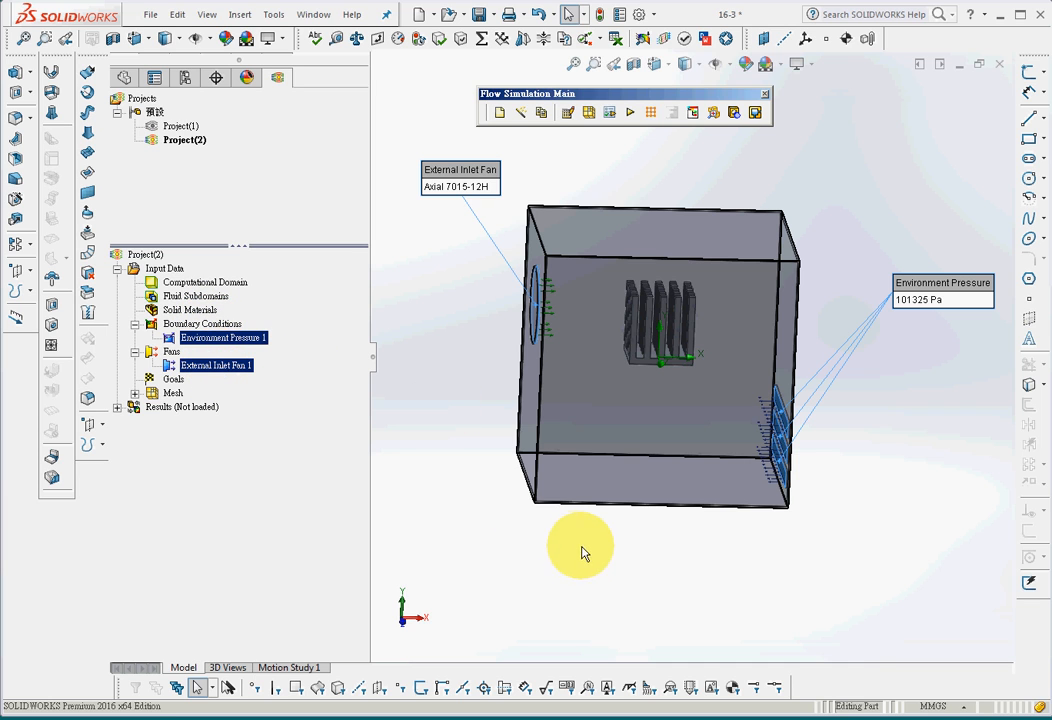
pyautogui.click(605, 627)
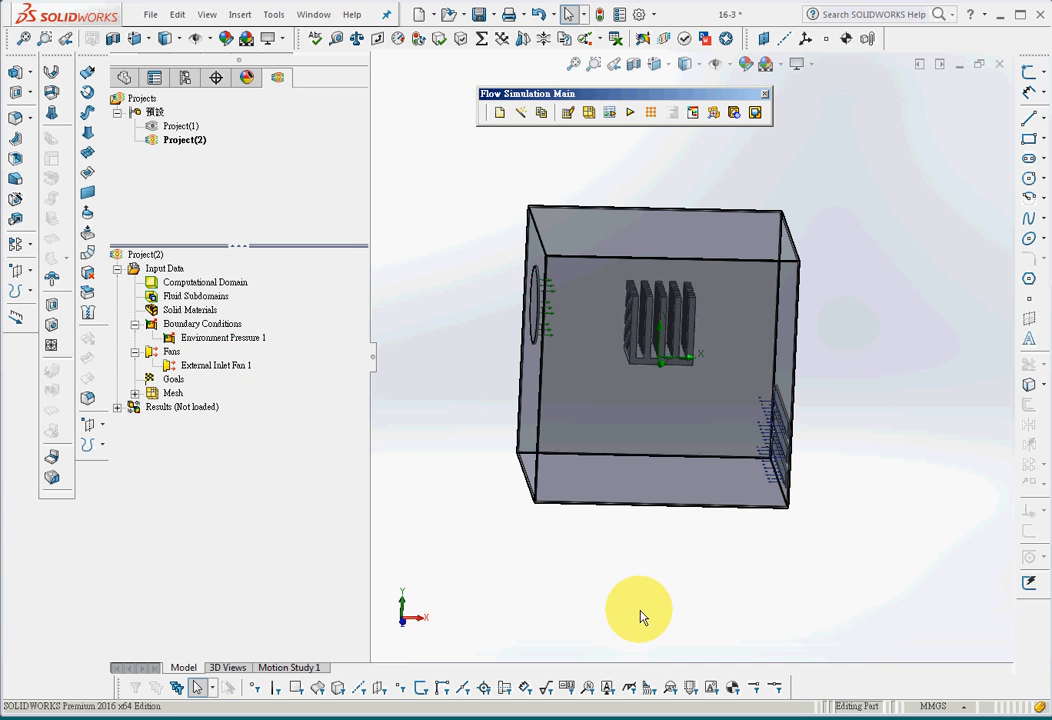
# Start a Flow Simulation surface source definition on the bottom face of the heat sink base
pyautogui.moveTo(646, 621); pyautogui.dragTo(633, 558, button='middle')
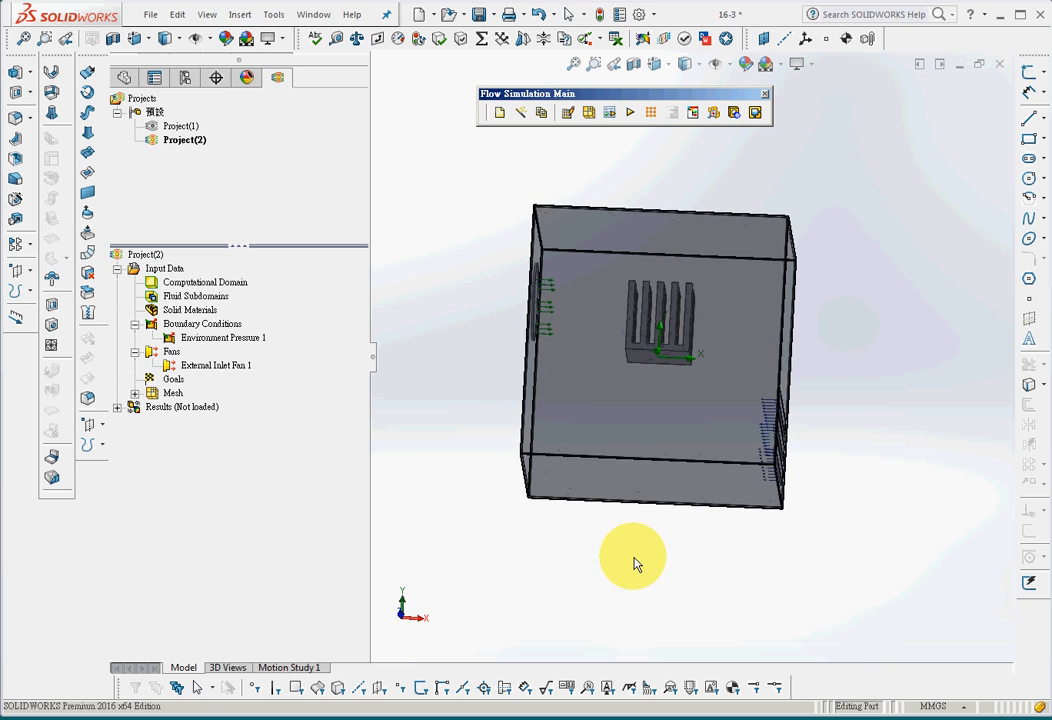
pyautogui.moveTo(707, 470); pyautogui.dragTo(629, 493, button='middle')
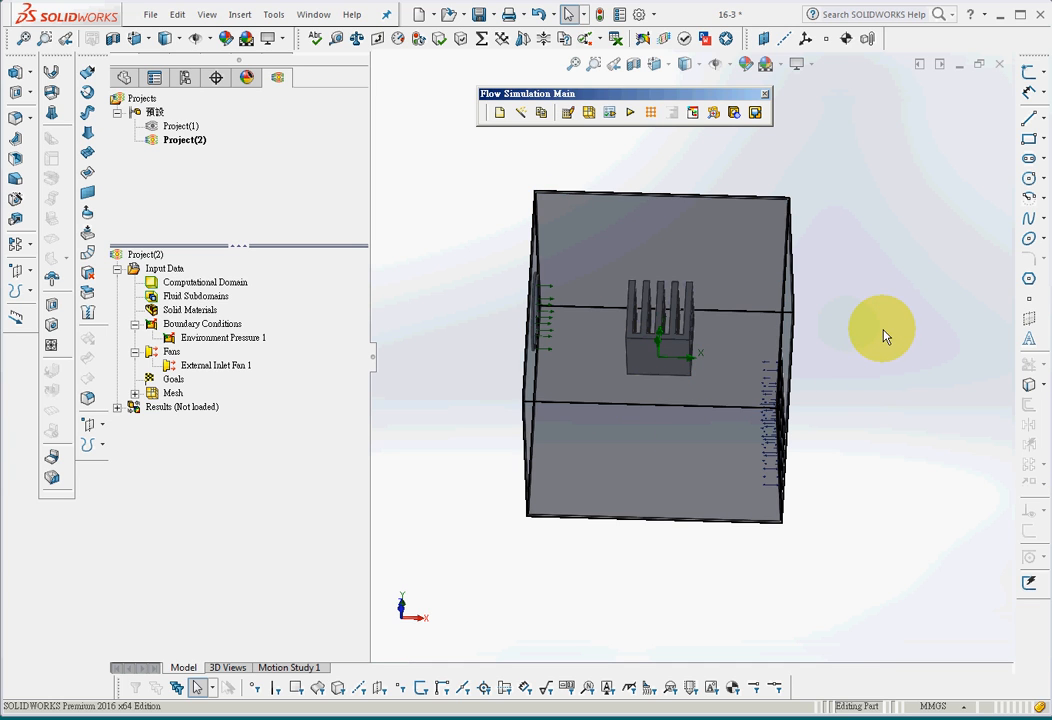
pyautogui.moveTo(884, 337)
pyautogui.mouseDown(button='middle')
pyautogui.moveTo(884, 372)
pyautogui.moveTo(883, 352)
pyautogui.mouseUp(button='middle')
pyautogui.click(655, 358)
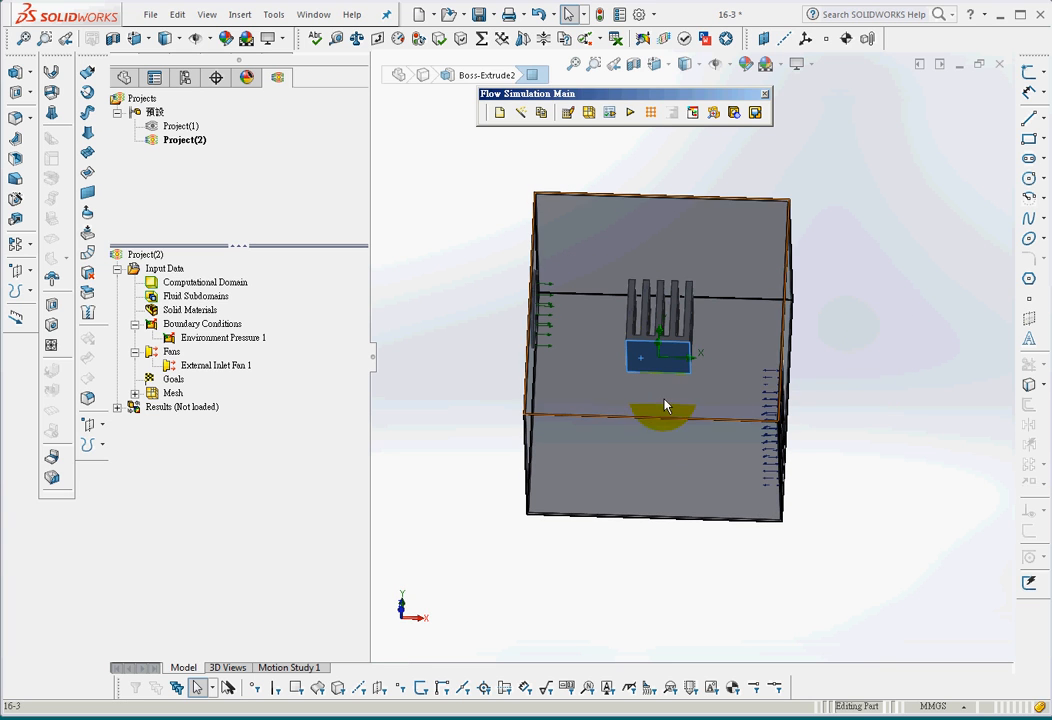
pyautogui.moveTo(888, 345); pyautogui.dragTo(880, 383, button='middle')
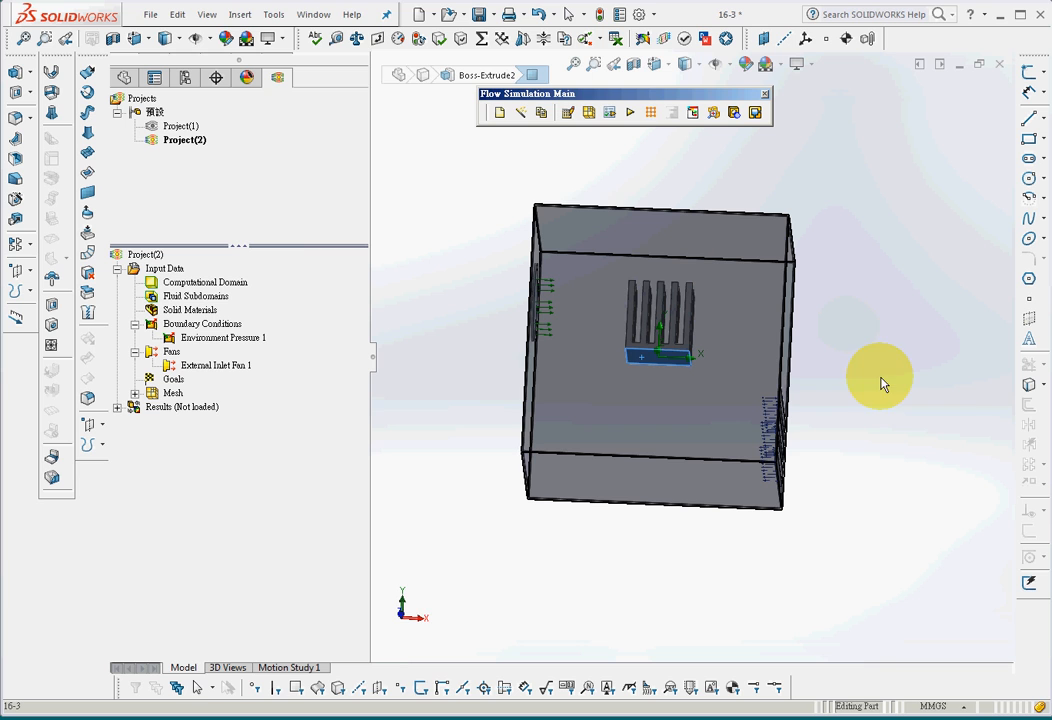
pyautogui.click(276, 18)
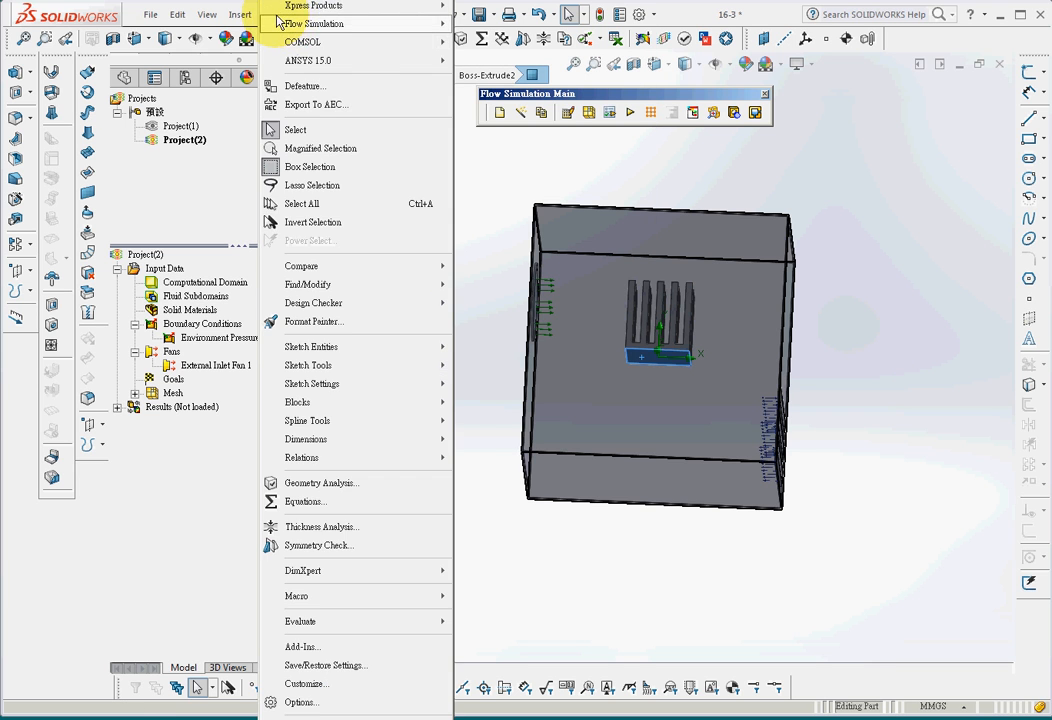
pyautogui.moveTo(283, 24)
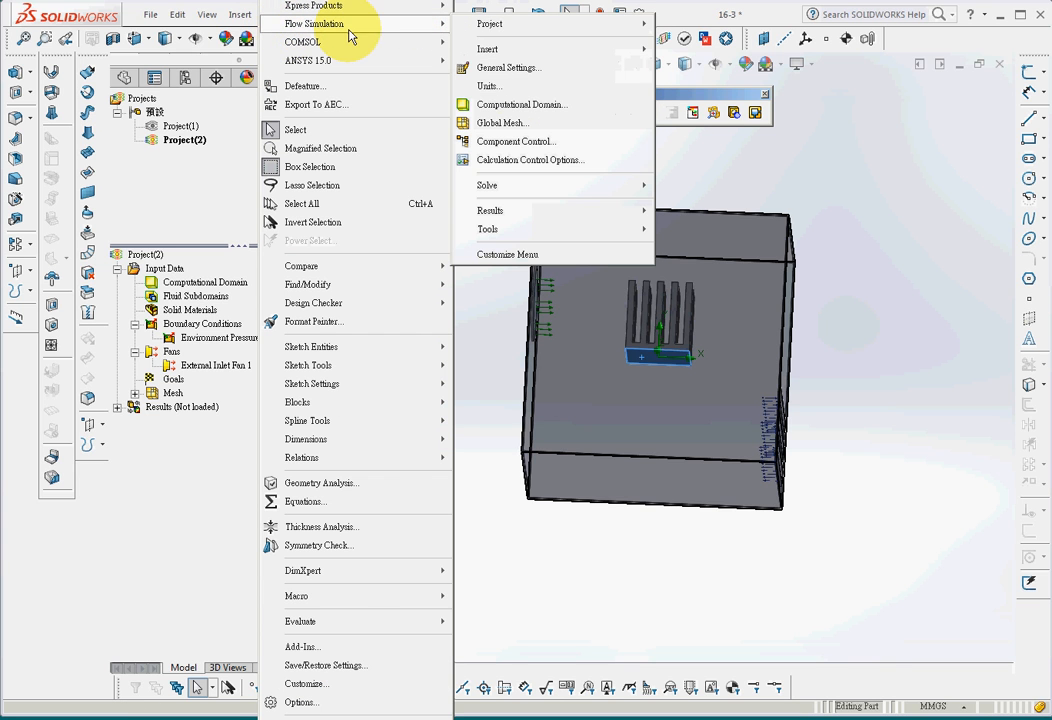
pyautogui.moveTo(423, 45)
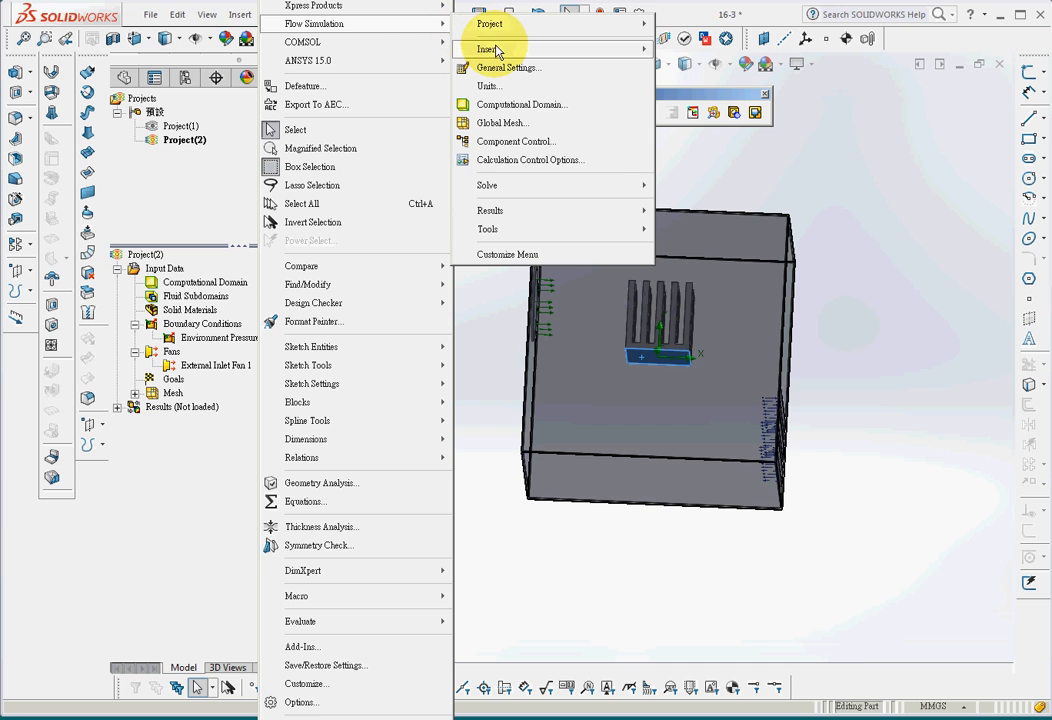
pyautogui.moveTo(525, 49)
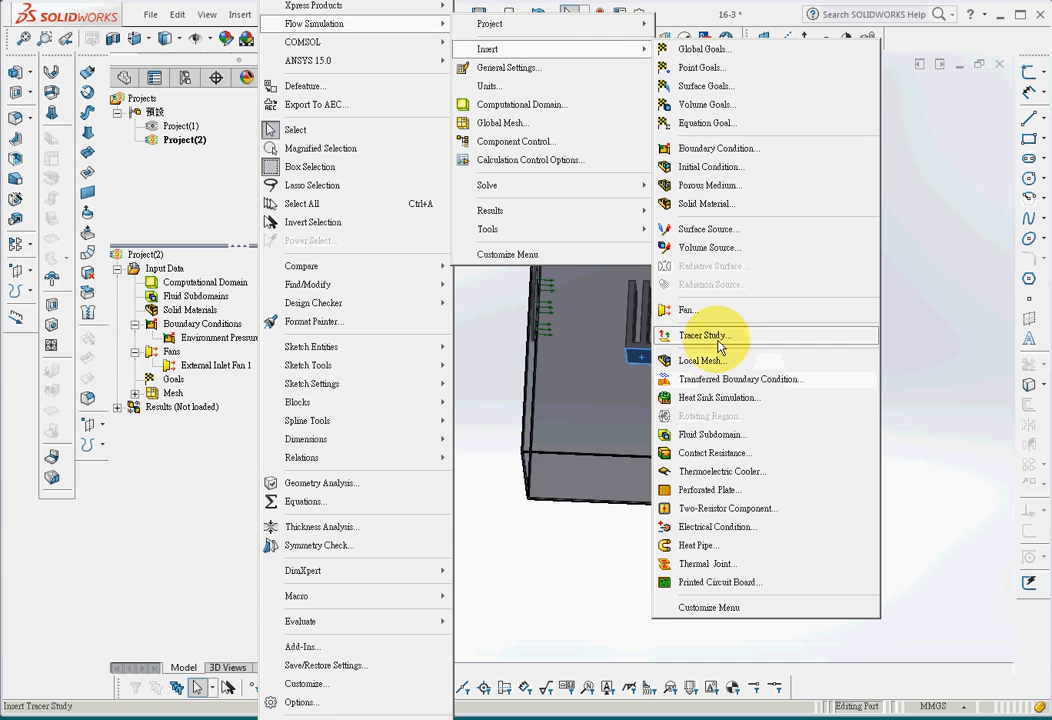
pyautogui.click(720, 230)
pyautogui.click(648, 358)
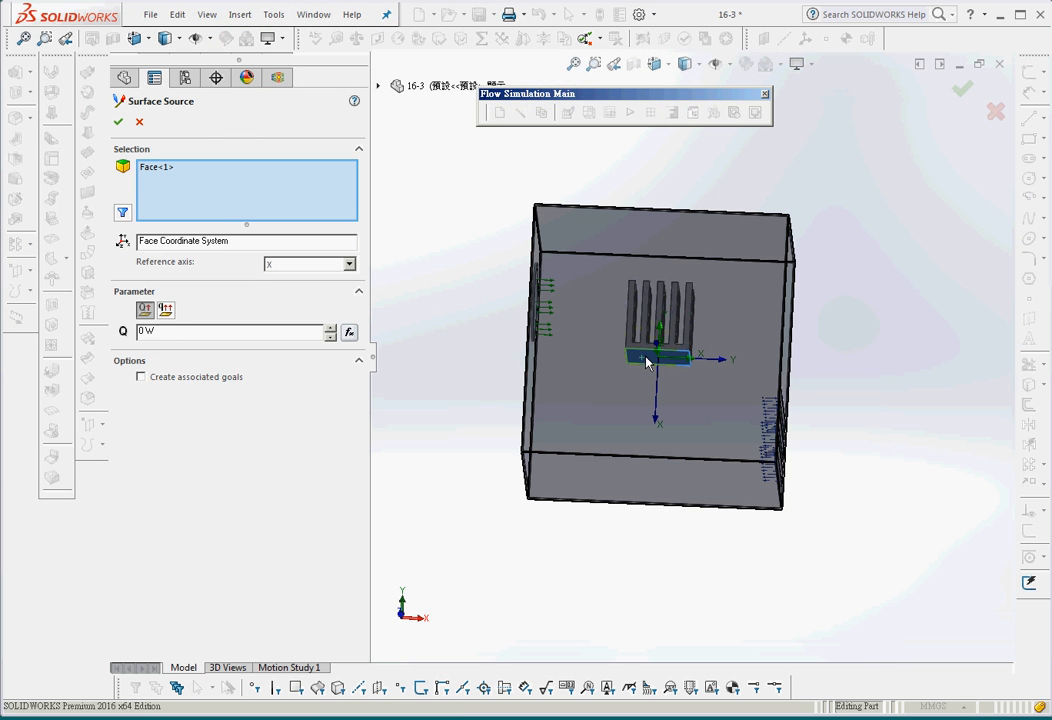
# Set the surface source's heat generation rate to 100 W and accept the definition
pyautogui.click(265, 173)
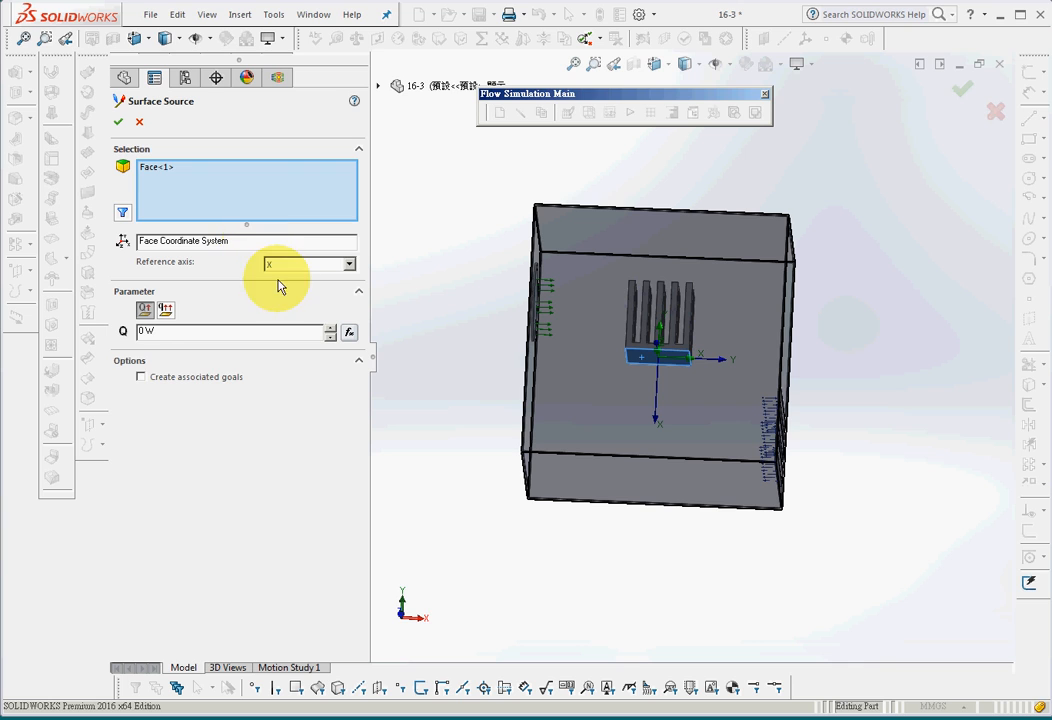
pyautogui.doubleClick(142, 333)
pyautogui.write('28')
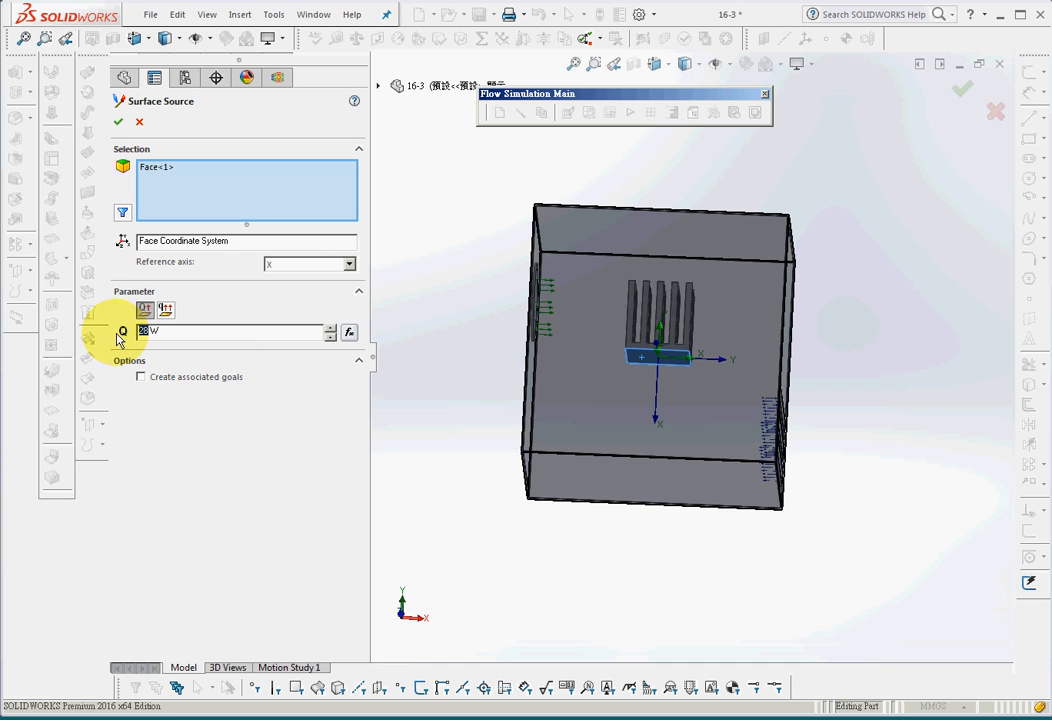
pyautogui.write('100')
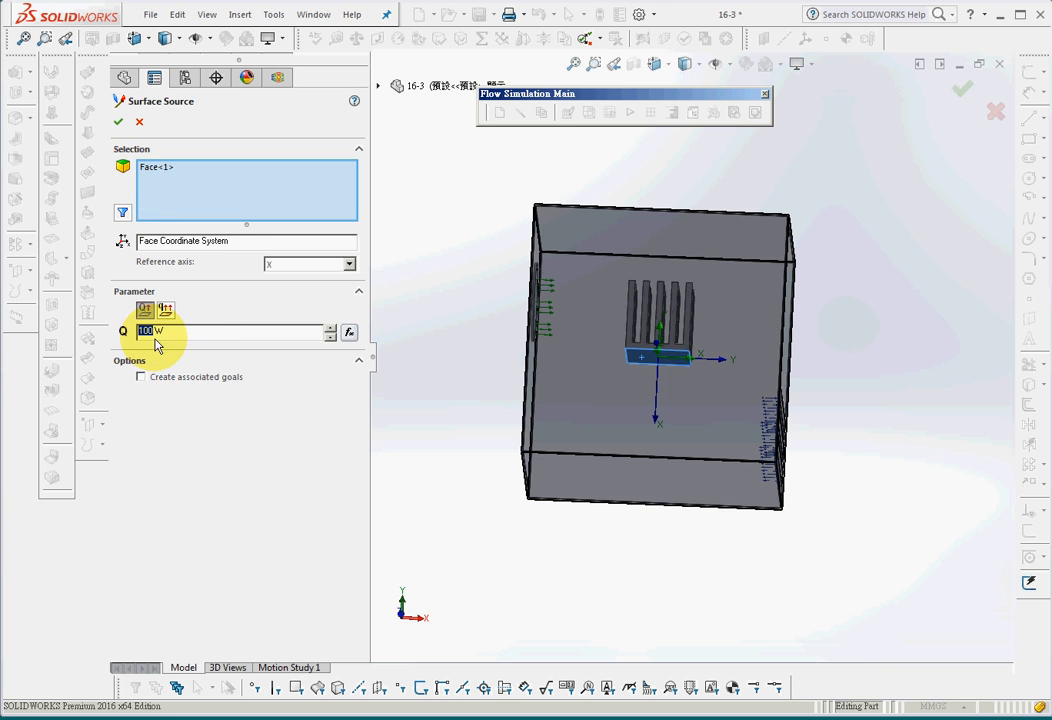
pyautogui.click(119, 123)
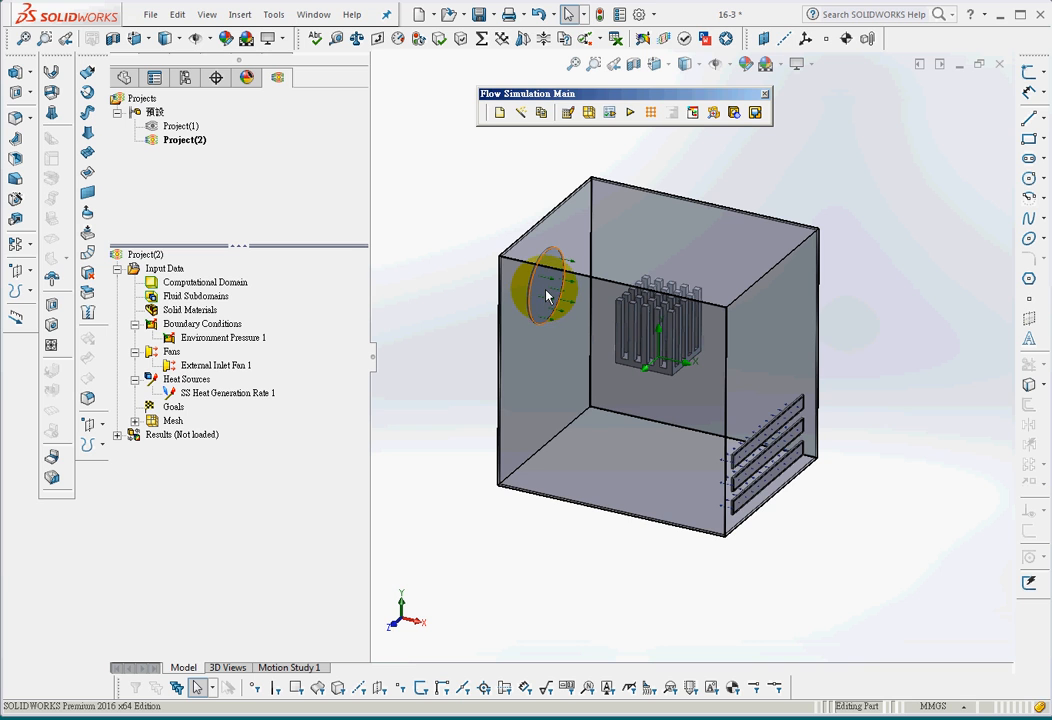
# Review the heat source, inlet fan and environment pressure callouts together, placing the heat generation label below the box
pyautogui.moveTo(820, 550); pyautogui.dragTo(798, 439, button='middle')
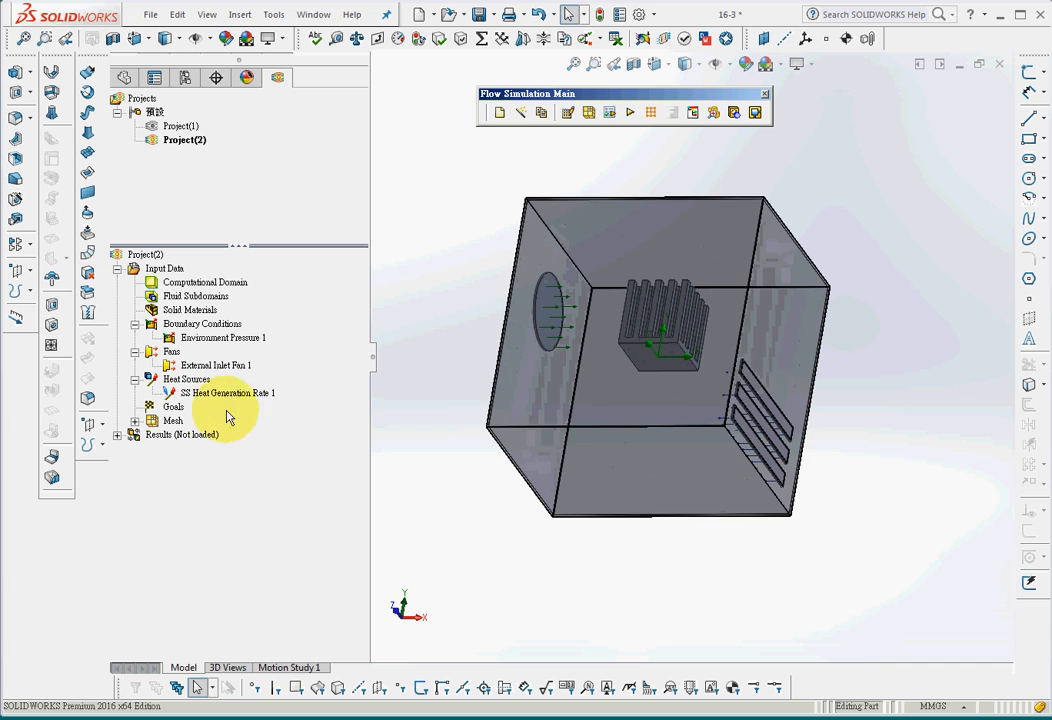
pyautogui.click(172, 392)
pyautogui.keyDown('ctrl'); pyautogui.click(205, 364); pyautogui.keyUp('ctrl')
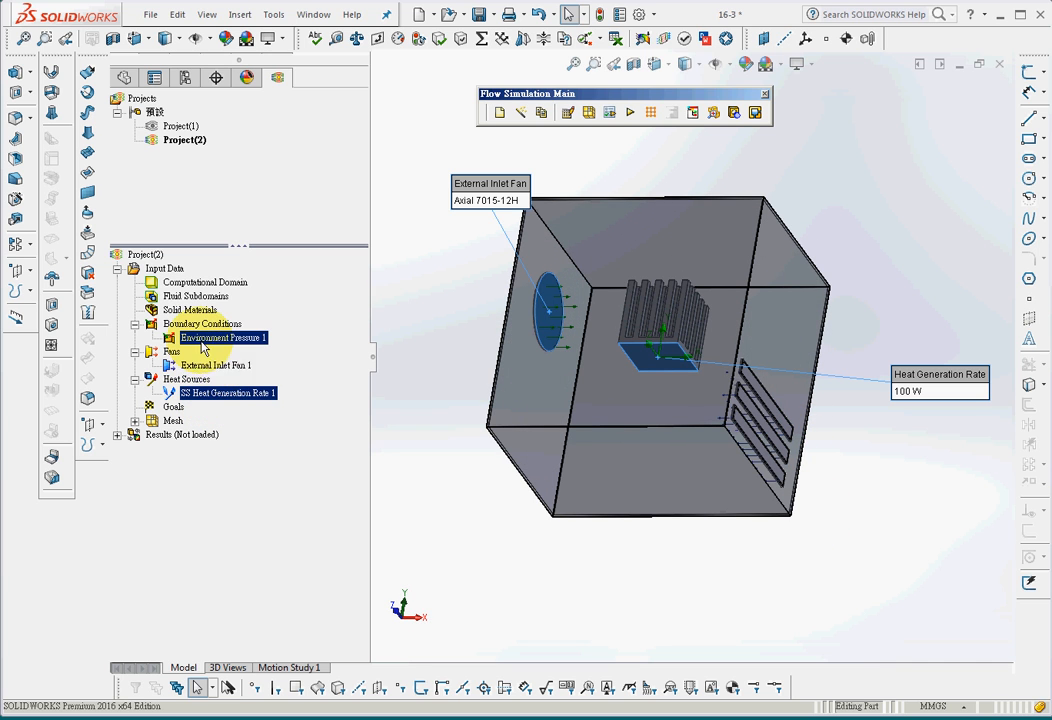
pyautogui.moveTo(371, 563); pyautogui.dragTo(430, 618, button='middle')
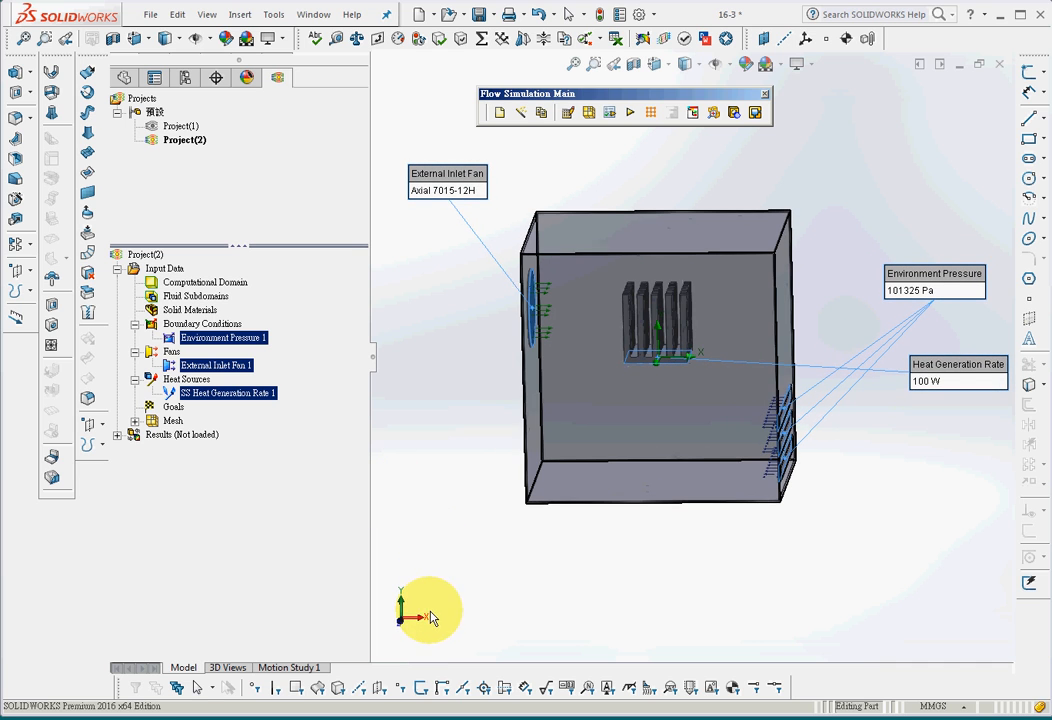
pyautogui.moveTo(956, 377); pyautogui.dragTo(634, 543)
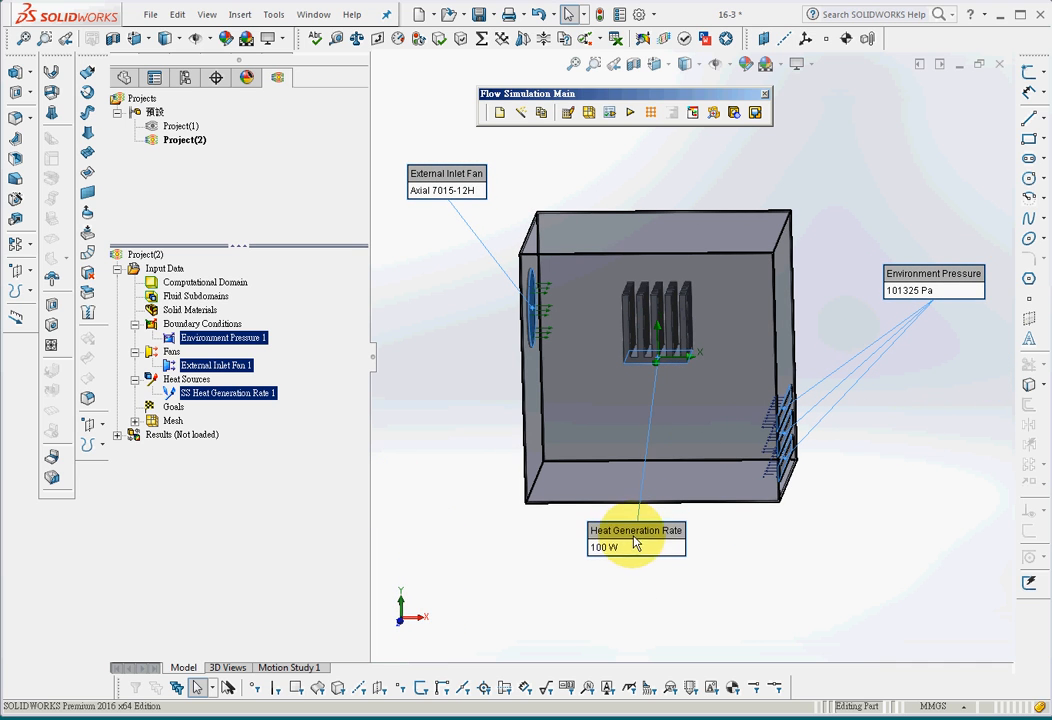
pyautogui.click(439, 453)
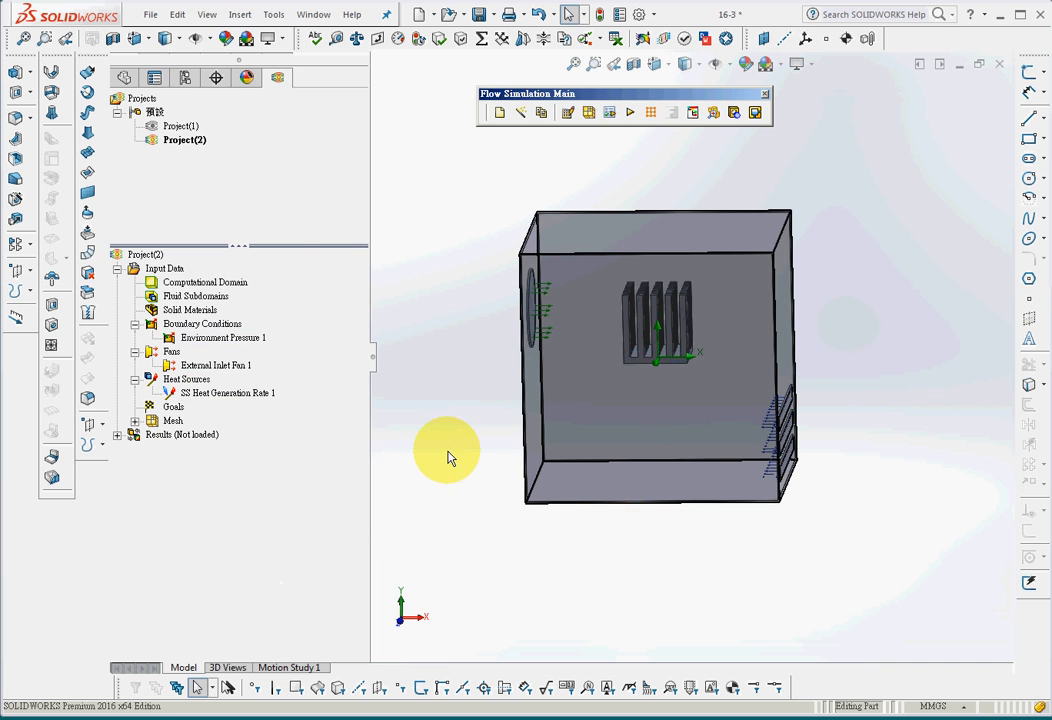
# Add global goals for average static pressure, average fluid temperature, average velocity and average solid temperature
pyautogui.rightClick(172, 409)
pyautogui.click(225, 416)
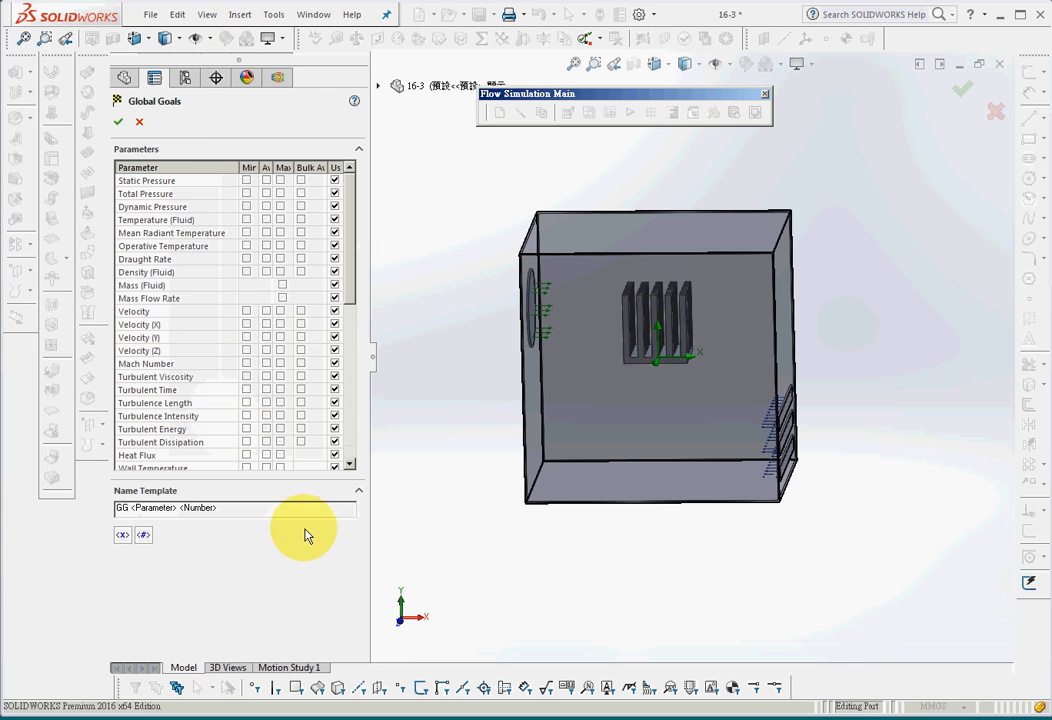
pyautogui.click(266, 180)
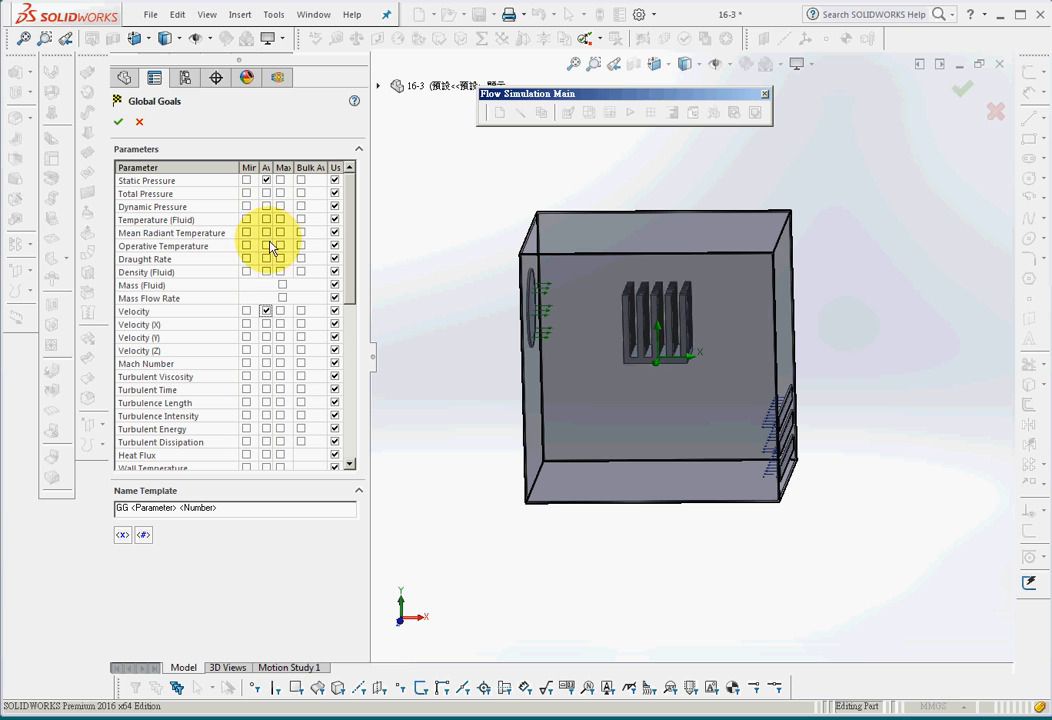
pyautogui.click(266, 220)
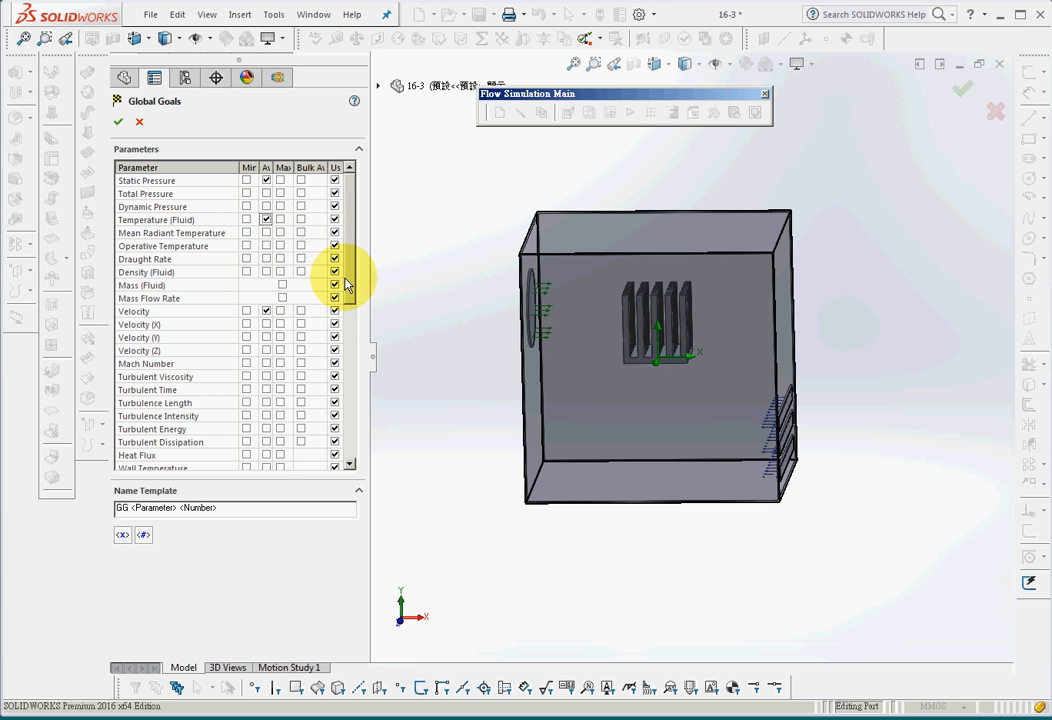
pyautogui.moveTo(345, 284); pyautogui.dragTo(363, 450)
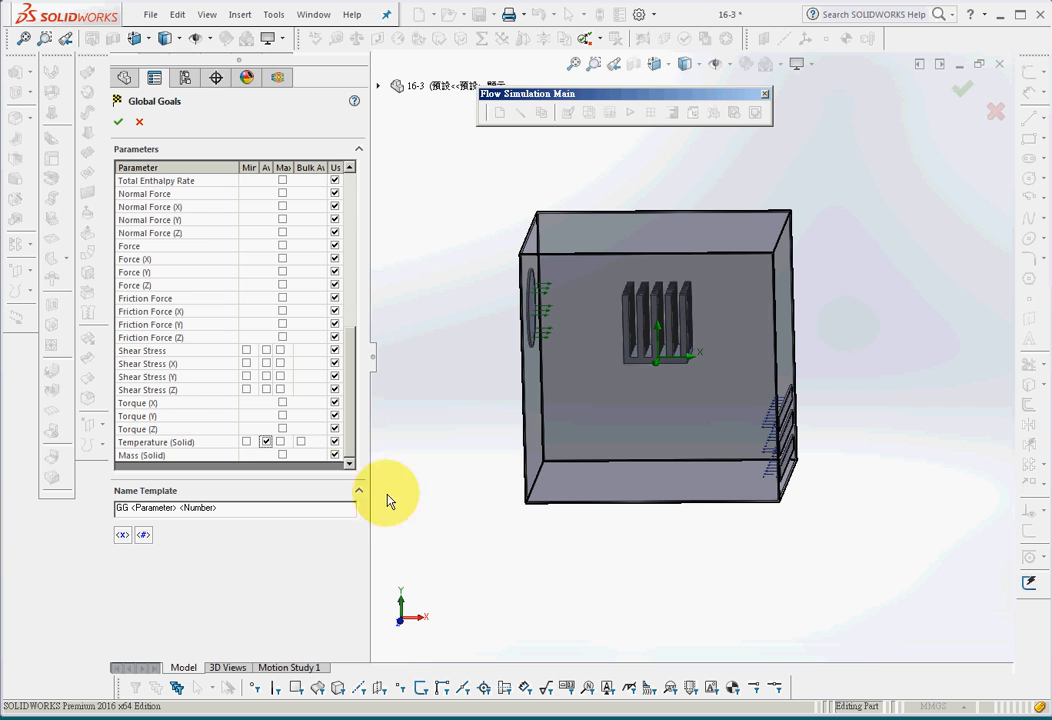
pyautogui.moveTo(351, 424); pyautogui.dragTo(368, 255)
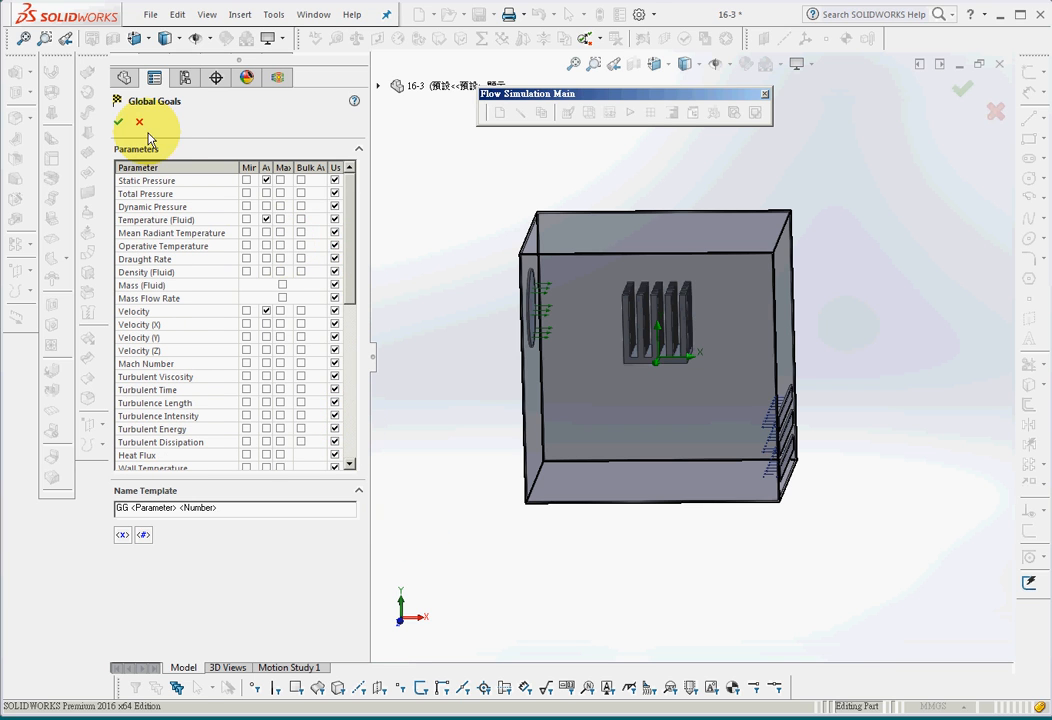
pyautogui.click(117, 121)
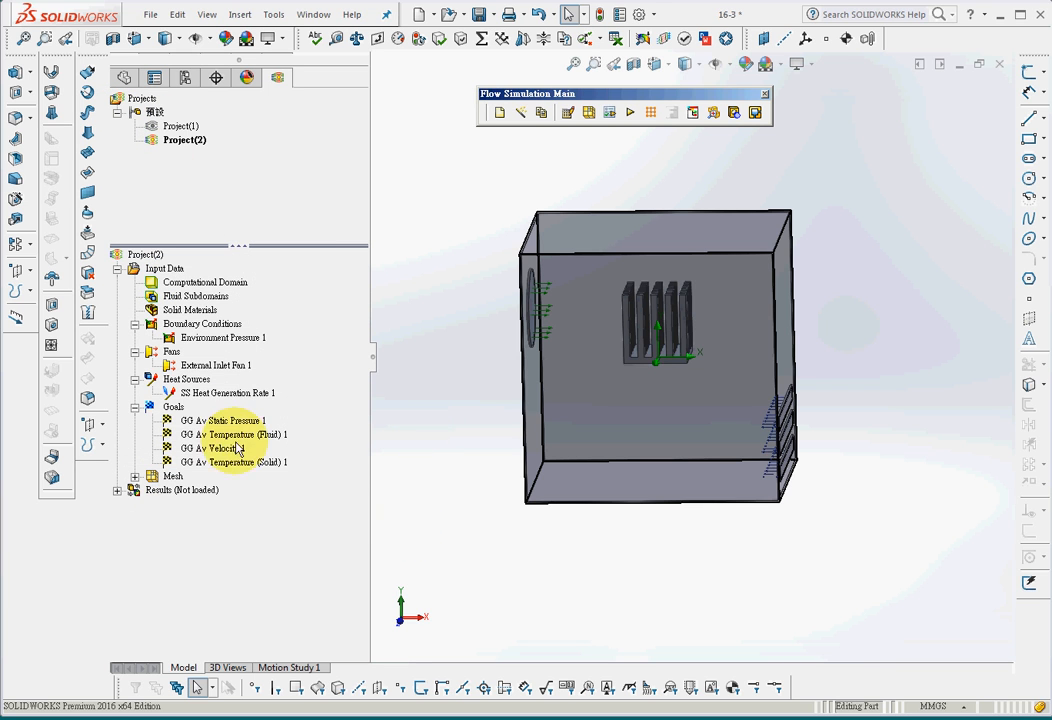
# Add surface goals for average static pressure, fluid temperature, velocity and solid temperature on the top face of the heat sink's central pin
pyautogui.rightClick(173, 408)
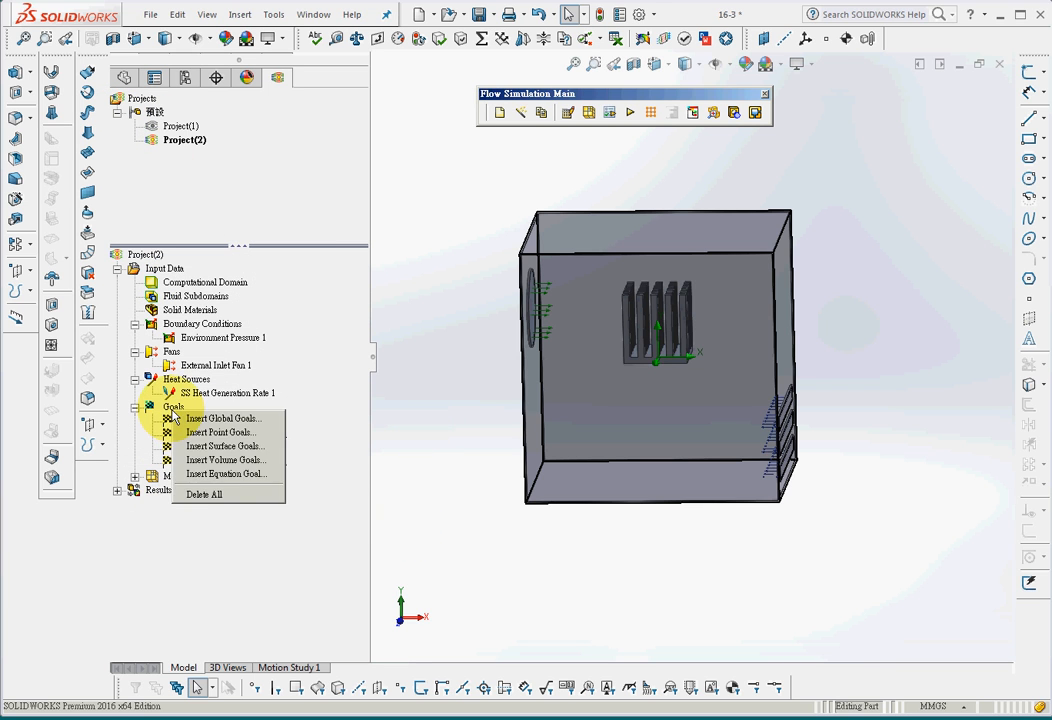
pyautogui.click(222, 446)
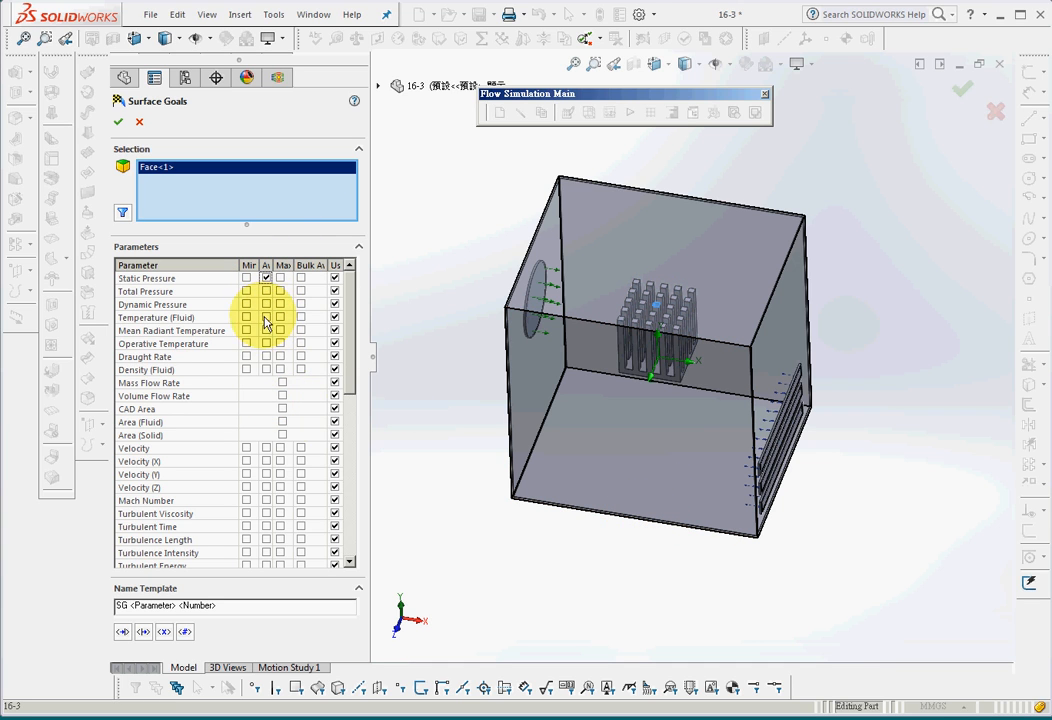
pyautogui.click(266, 318)
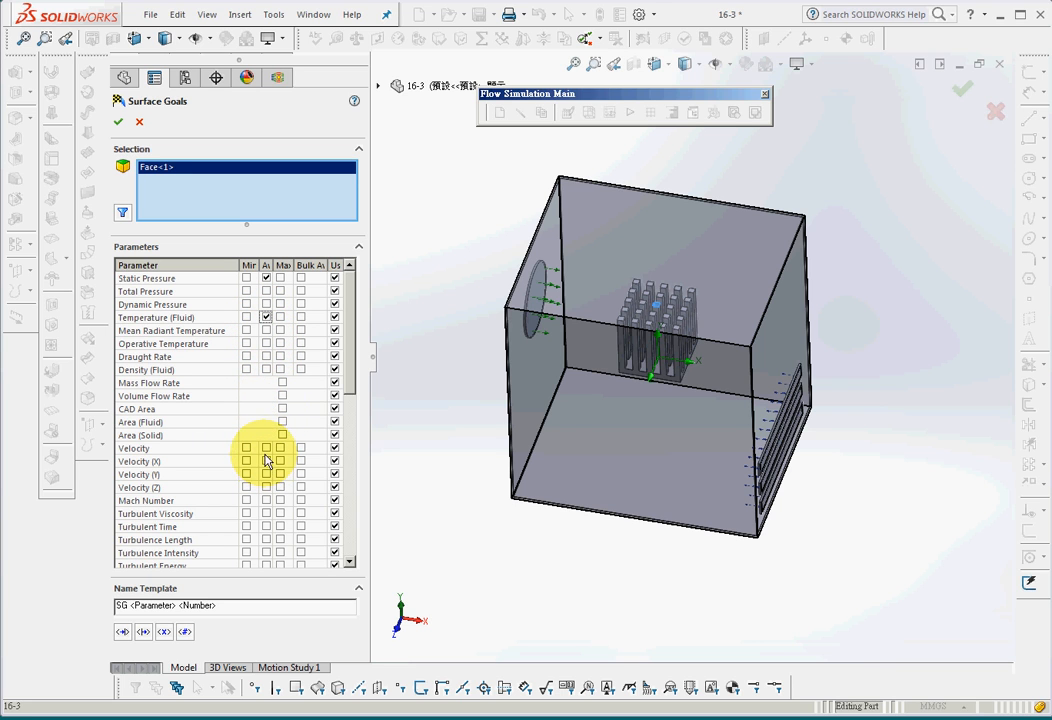
pyautogui.moveTo(350, 387); pyautogui.dragTo(366, 553)
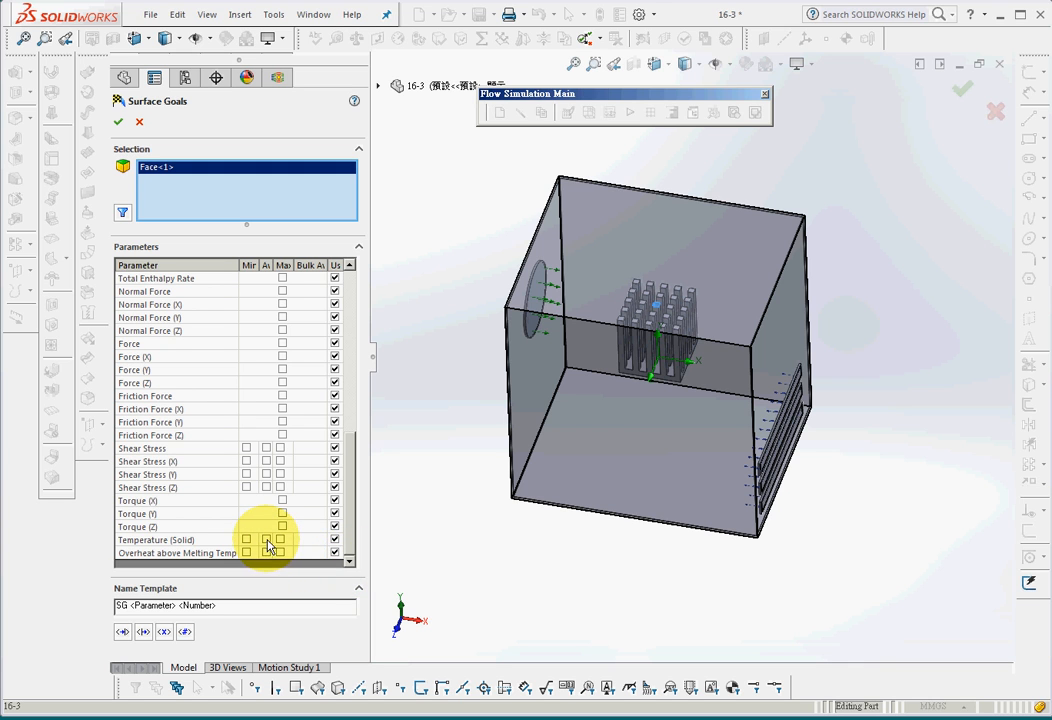
pyautogui.click(266, 540)
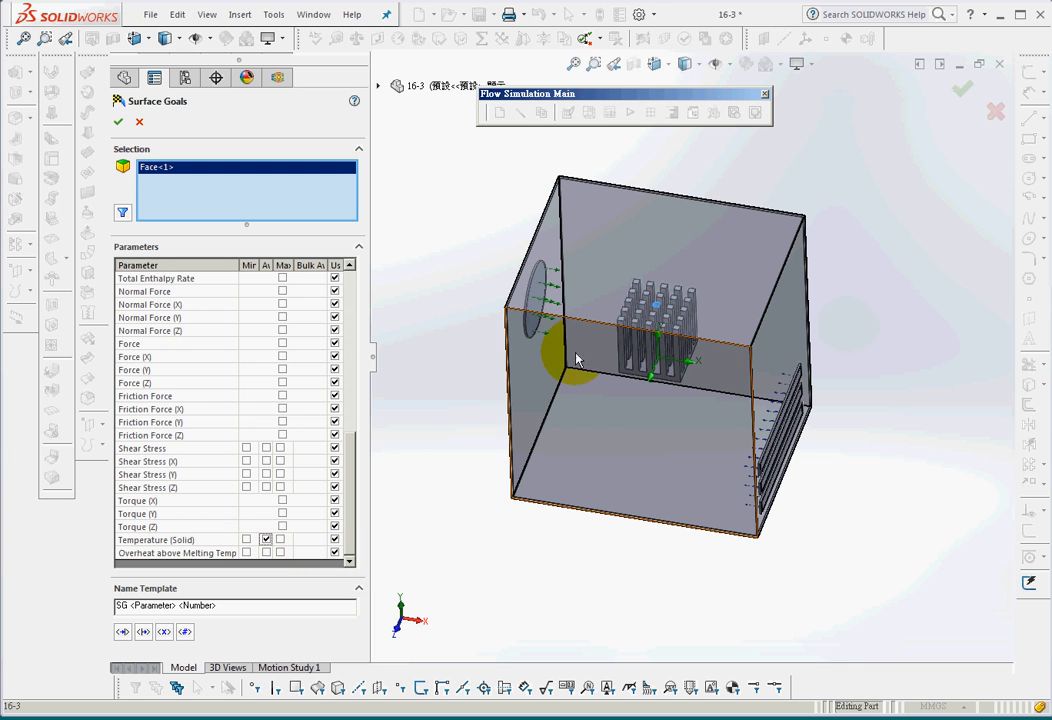
pyautogui.click(118, 123)
# Run the Project(2) calculation as a new calculation on this computer with 8 CPUs, loading the results when finished
pyautogui.moveTo(413, 585); pyautogui.dragTo(485, 469, button='middle')
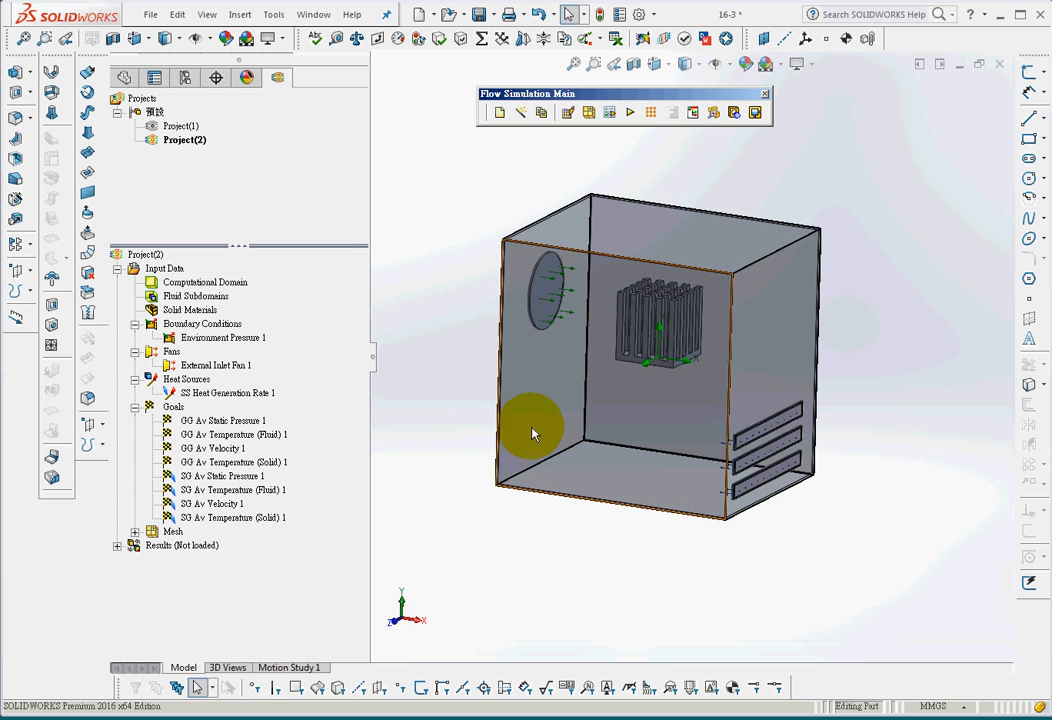
pyautogui.moveTo(538, 318); pyautogui.dragTo(549, 580, button='middle')
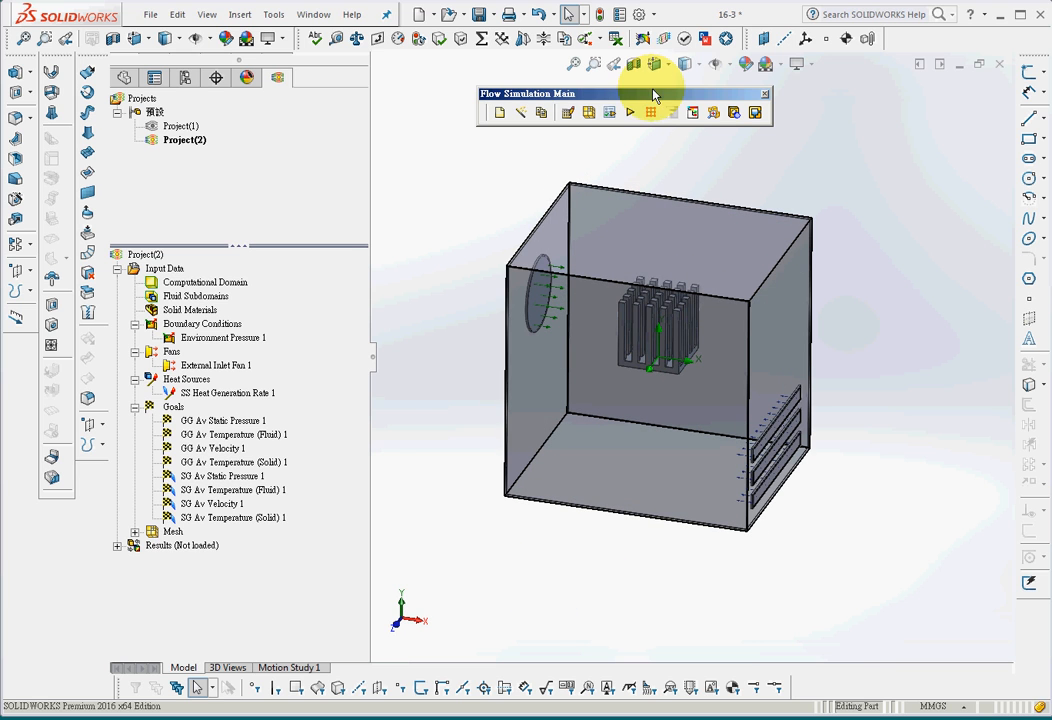
pyautogui.click(630, 114)
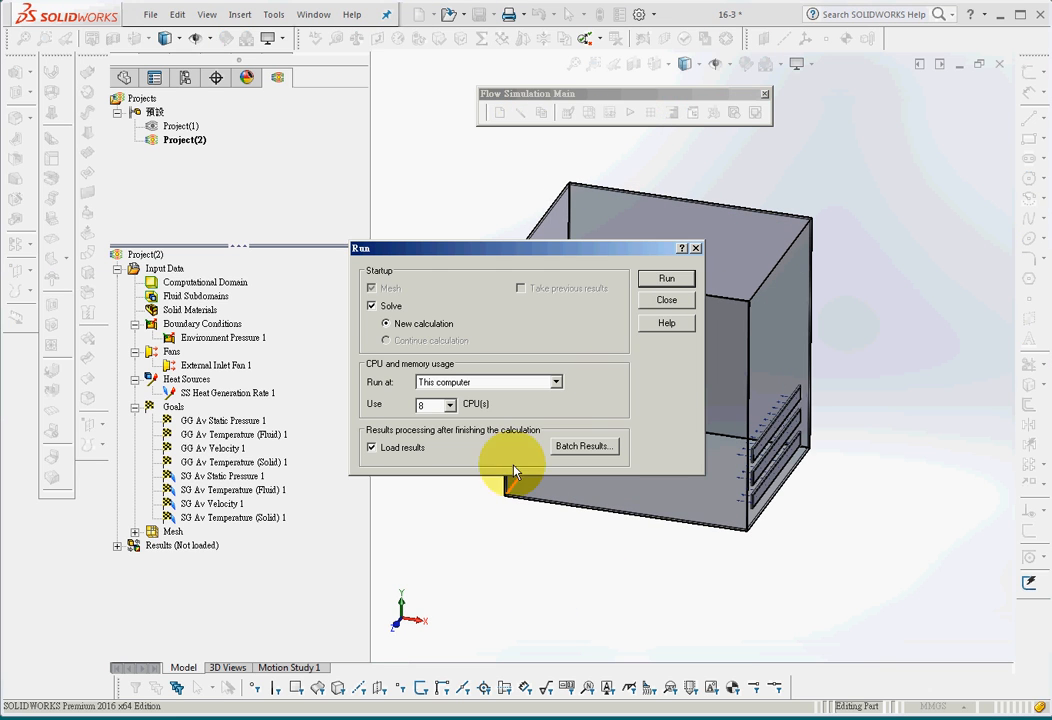
pyautogui.click(664, 279)
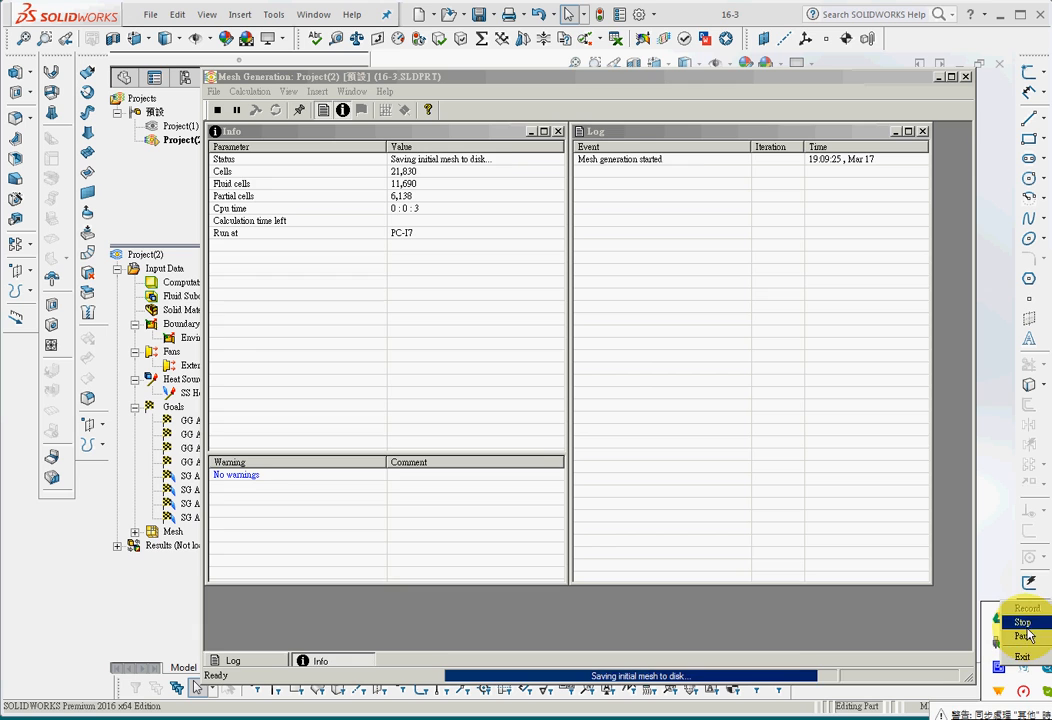
pyautogui.click(1022, 637)
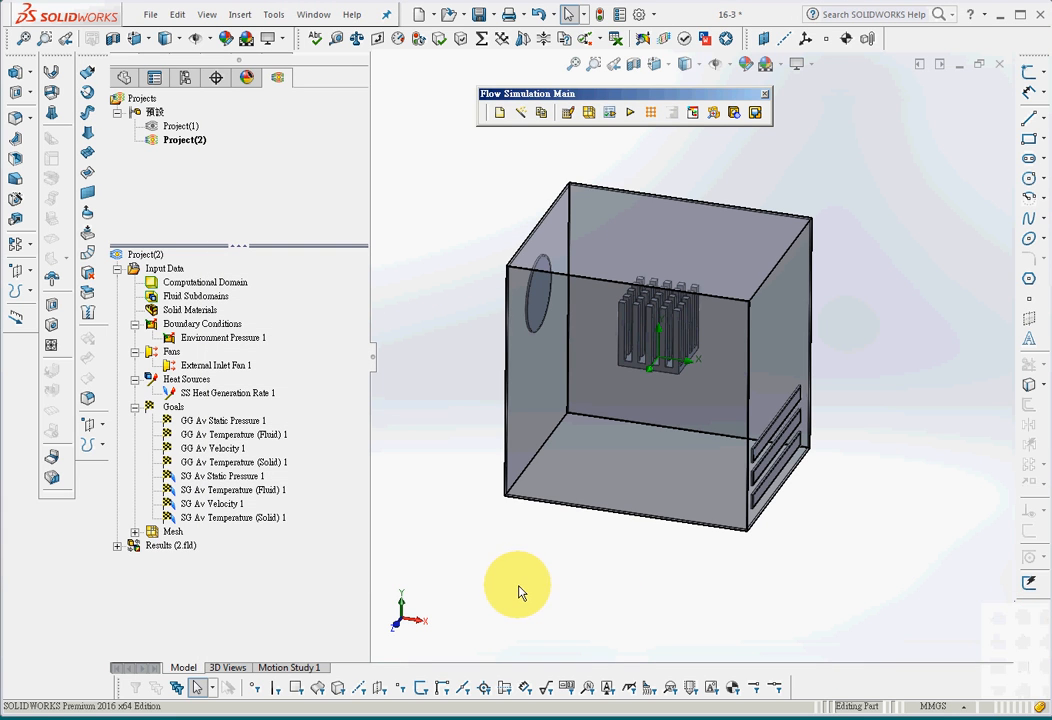
# Insert a cut plot on the front plane at 0 m offset showing Velocity contours
pyautogui.click(117, 546)
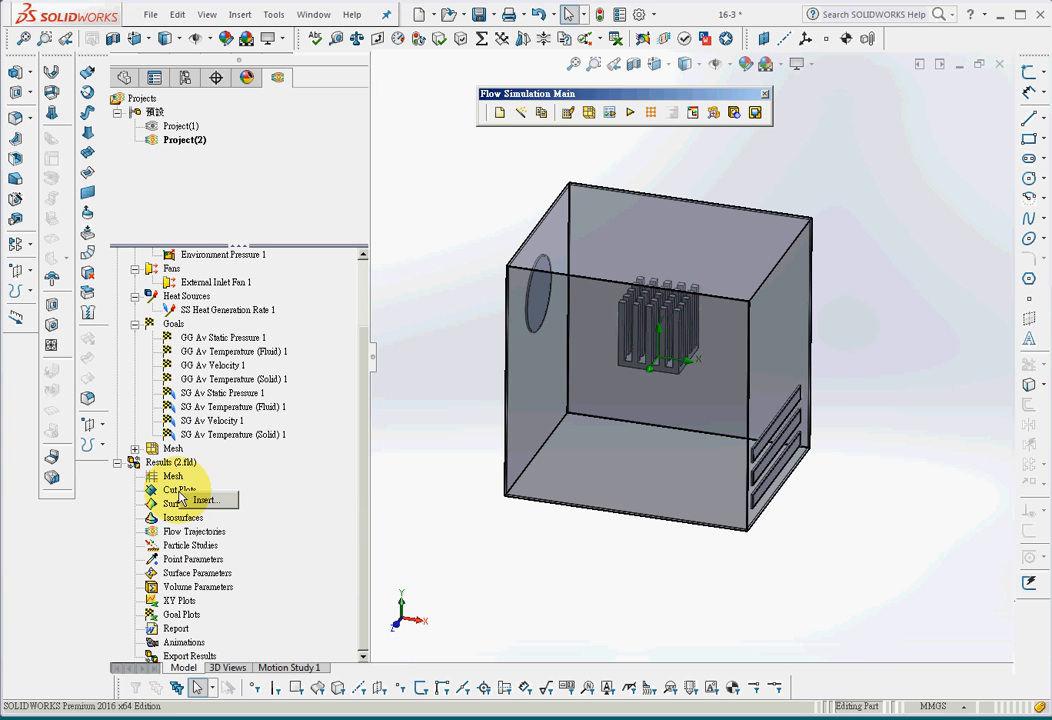
pyautogui.click(208, 500)
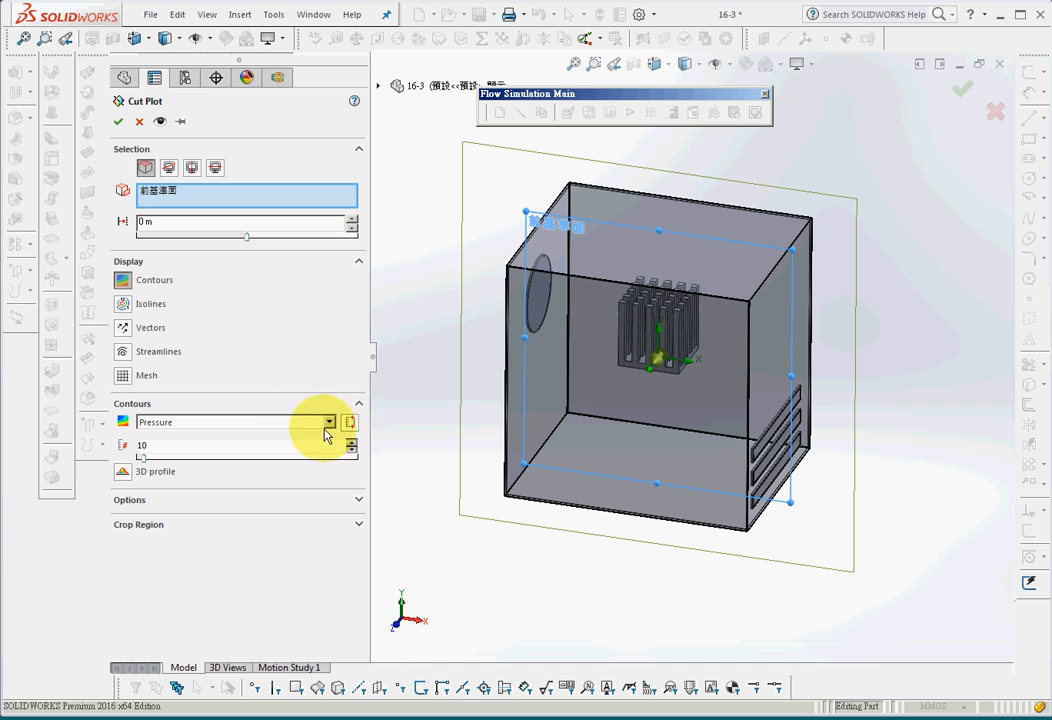
pyautogui.click(249, 428)
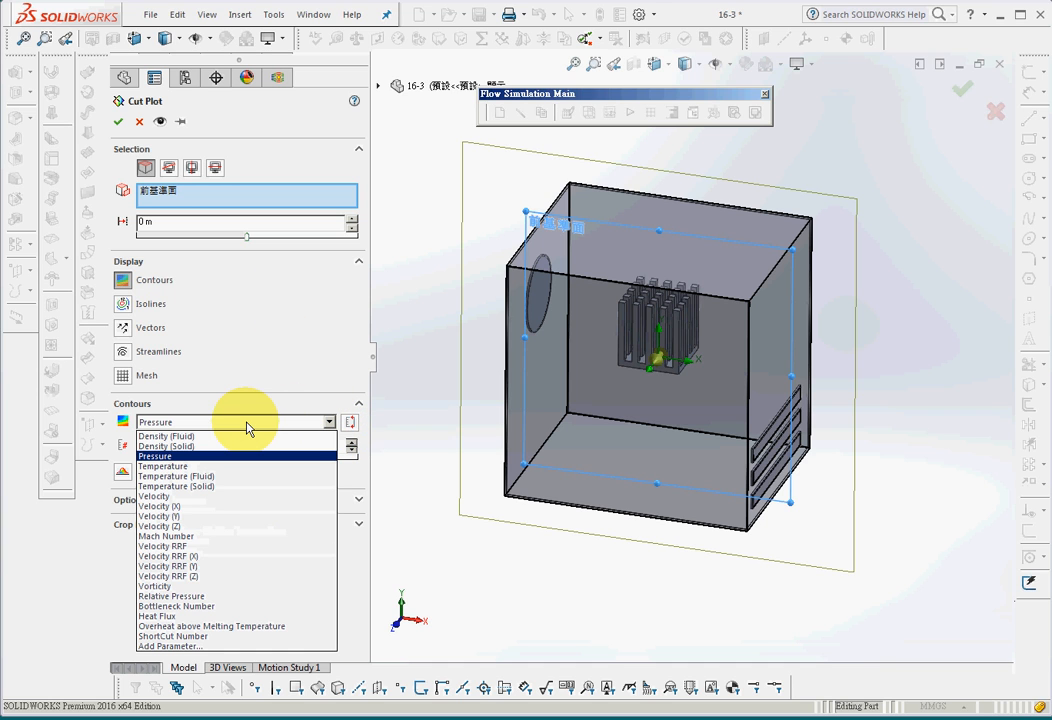
pyautogui.click(239, 497)
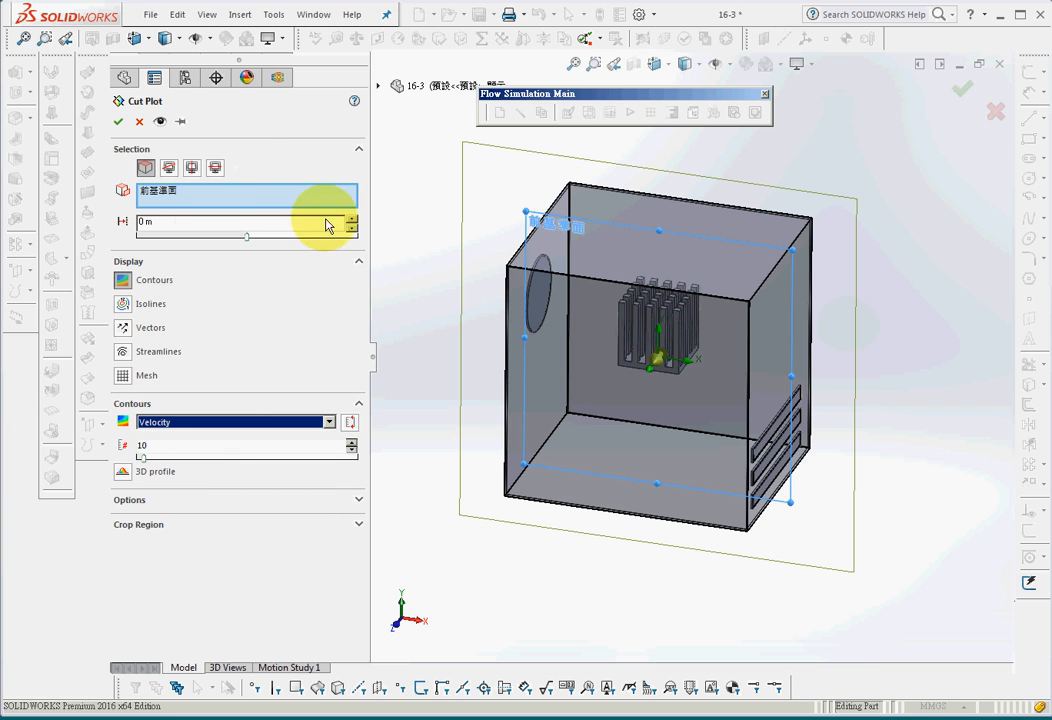
pyautogui.click(118, 121)
pyautogui.moveTo(573, 577); pyautogui.dragTo(580, 547, button='middle')
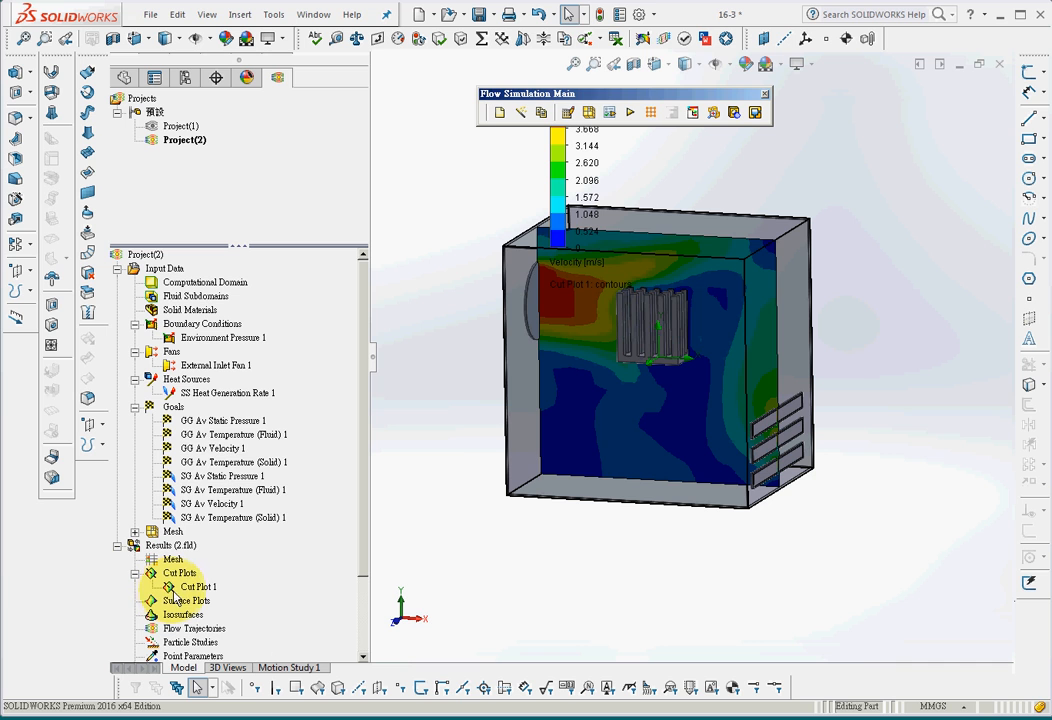
# Play the velocity cut plot sweeping through the box and examine the airflow from another angle
pyautogui.rightClick(182, 587)
pyautogui.click(219, 512)
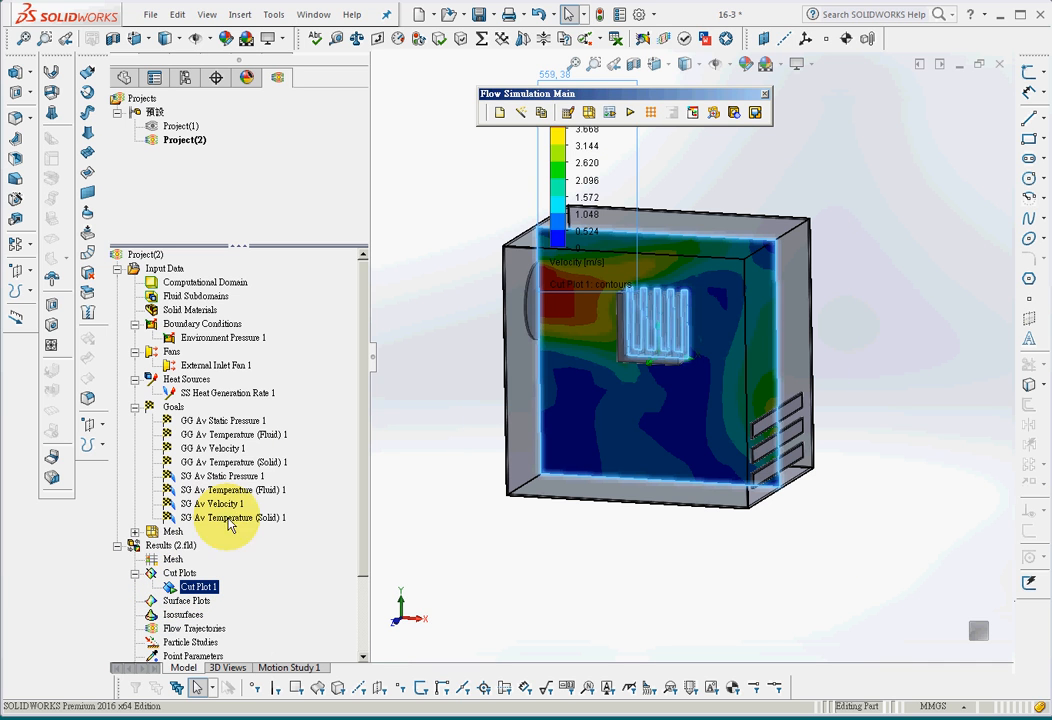
pyautogui.moveTo(707, 599); pyautogui.dragTo(775, 563, button='middle')
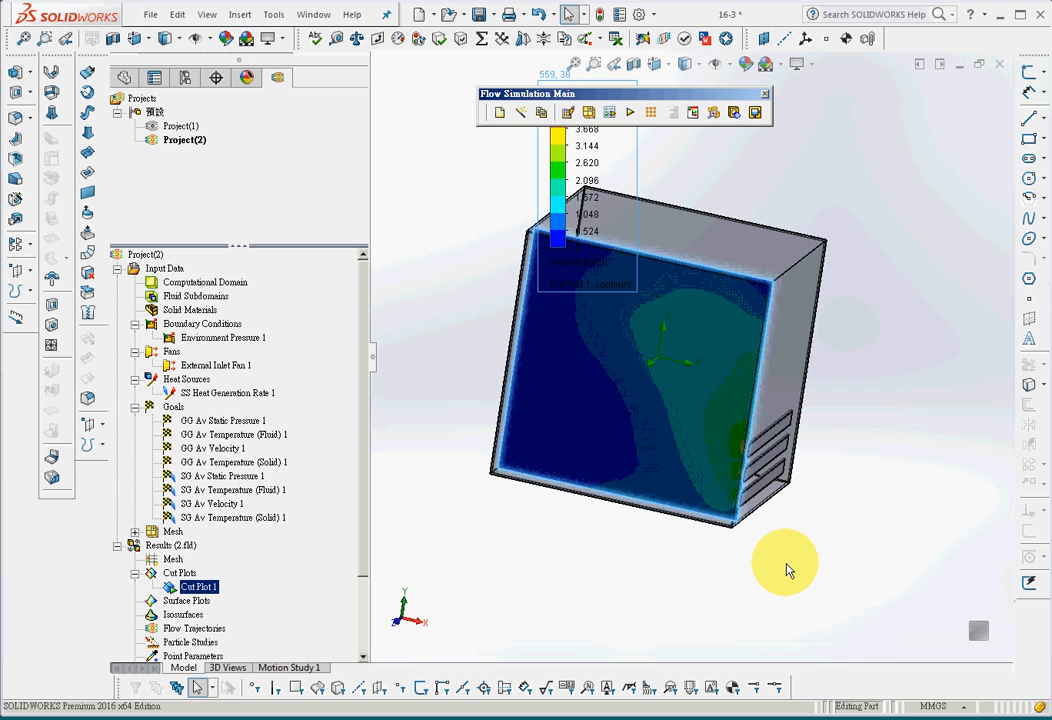
# Change the contour parameter of the front-plane cut plot to Temperature
pyautogui.rightClick(198, 592)
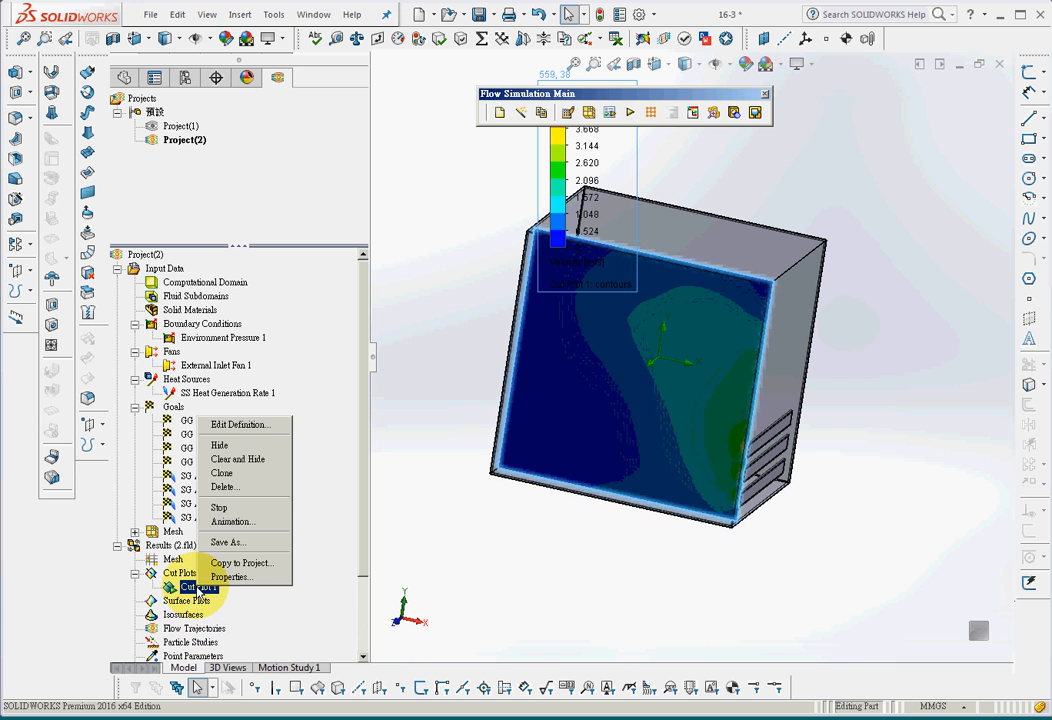
pyautogui.click(236, 425)
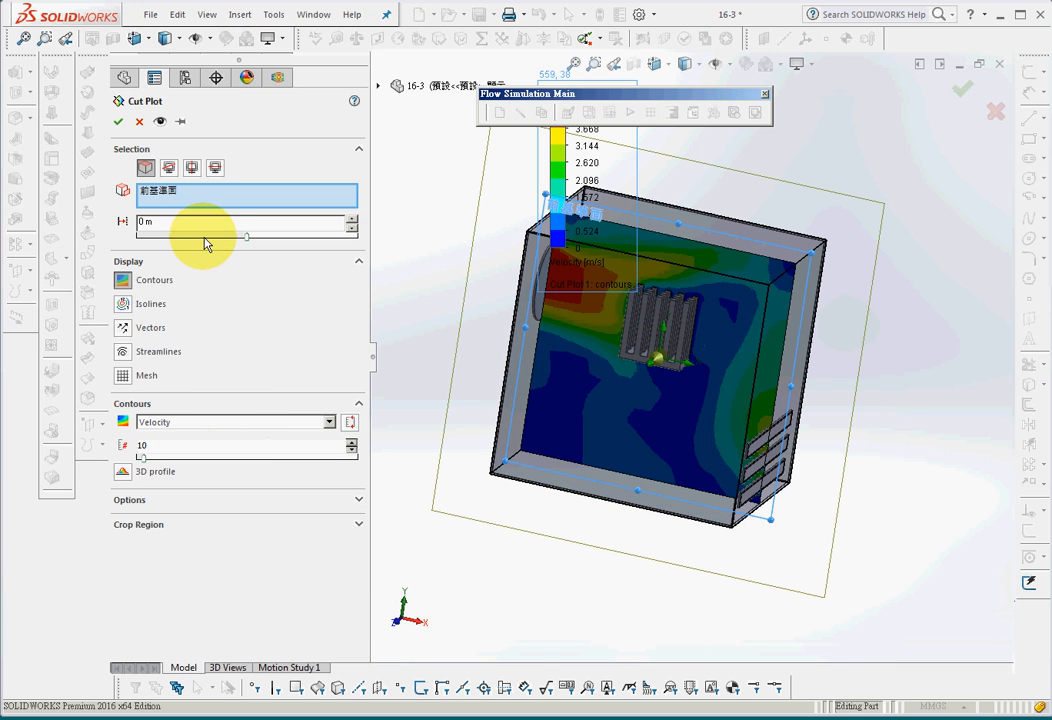
pyautogui.click(194, 423)
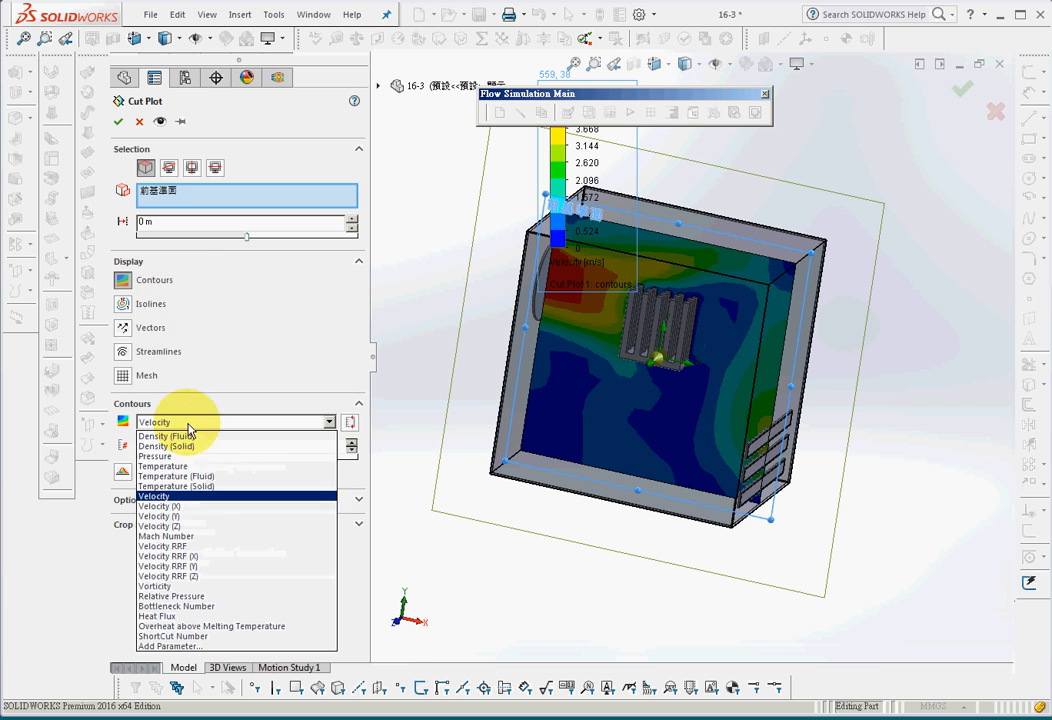
pyautogui.click(194, 467)
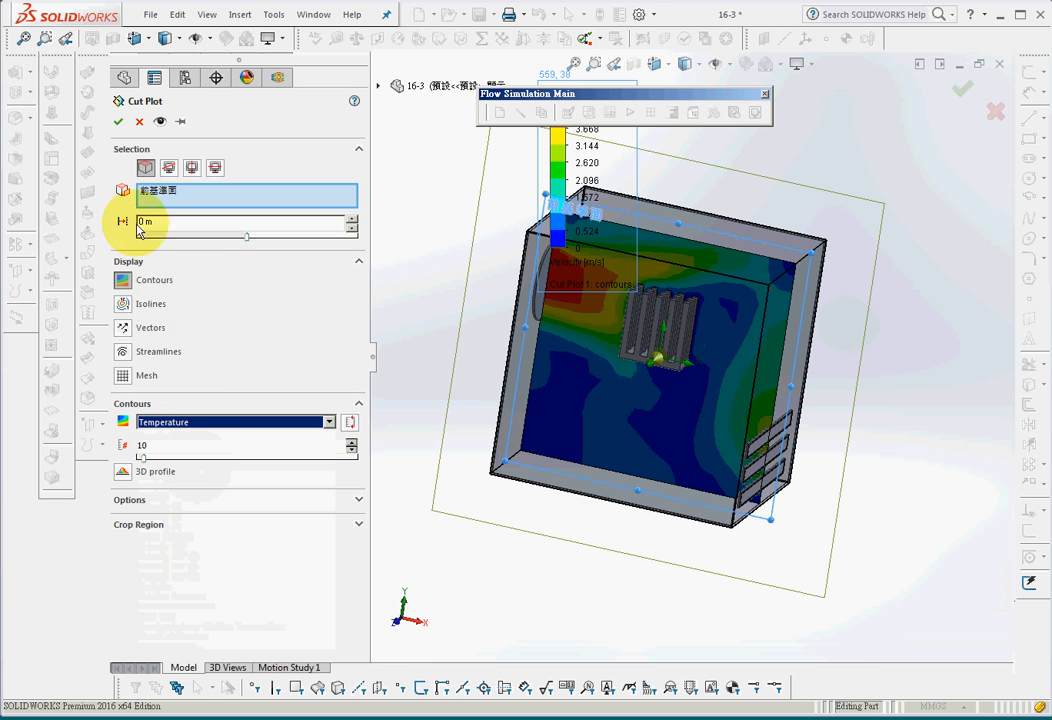
pyautogui.click(118, 121)
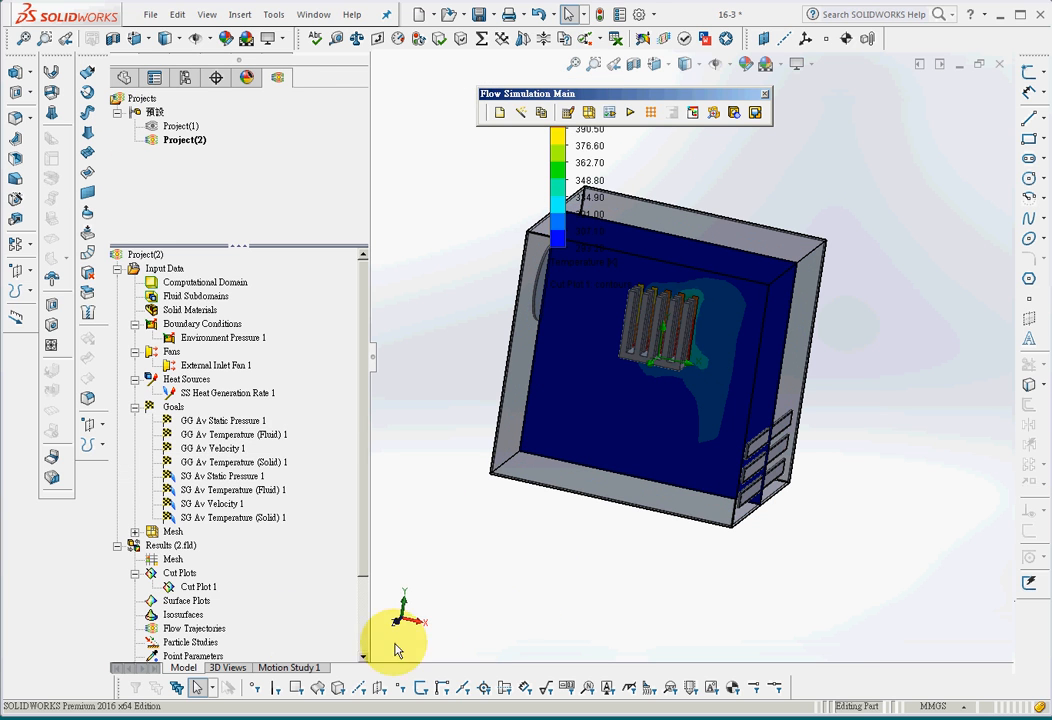
# Play the temperature cut plot through the box to examine the heat distribution, and stop the playback
pyautogui.rightClick(199, 587)
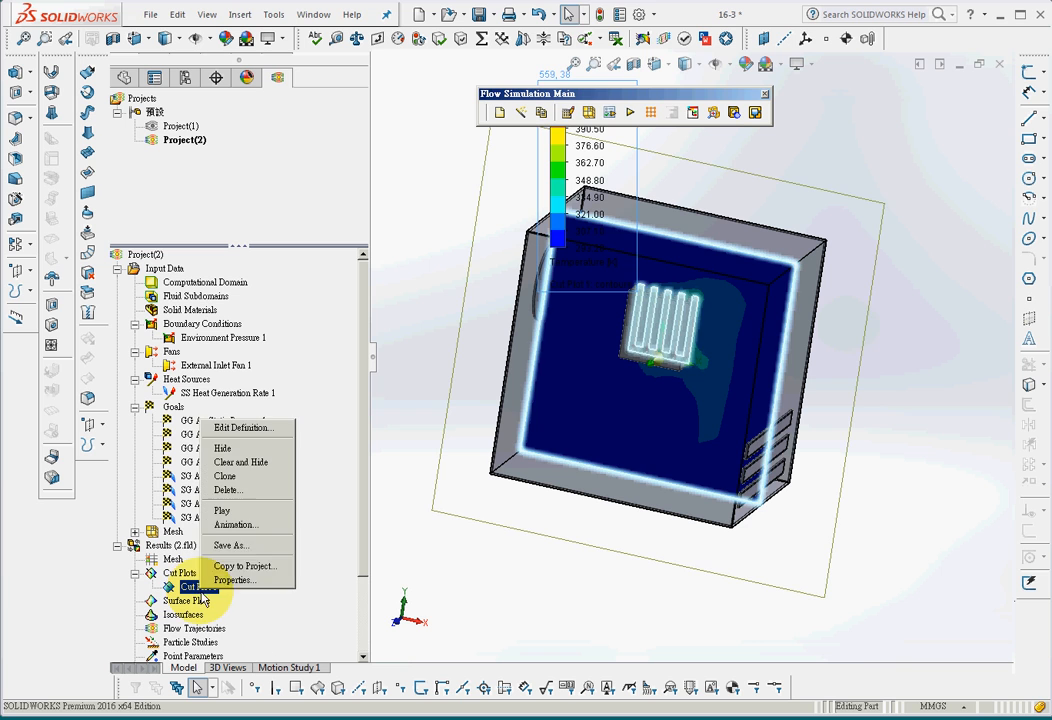
pyautogui.click(235, 516)
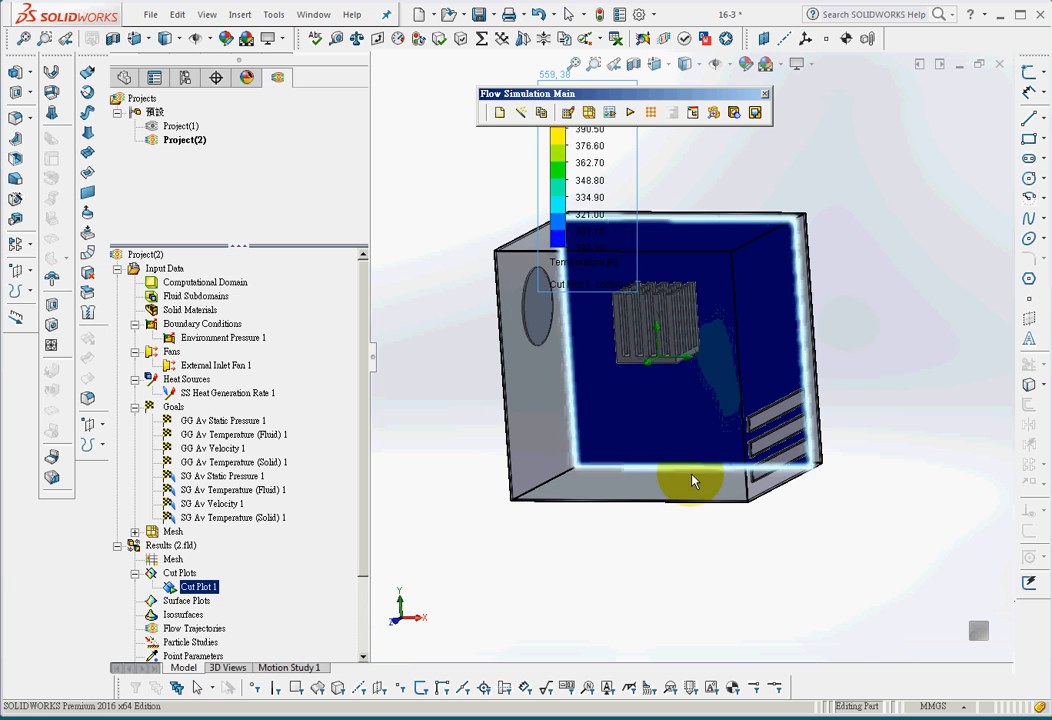
pyautogui.click(135, 573)
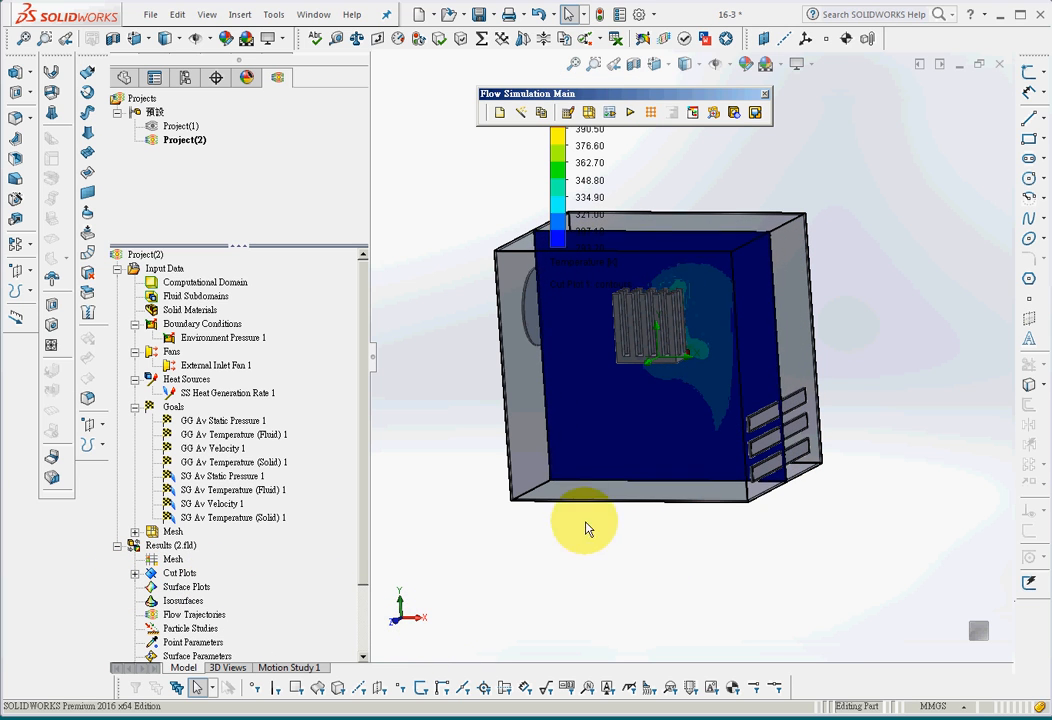
pyautogui.click(135, 573)
pyautogui.rightClick(175, 588)
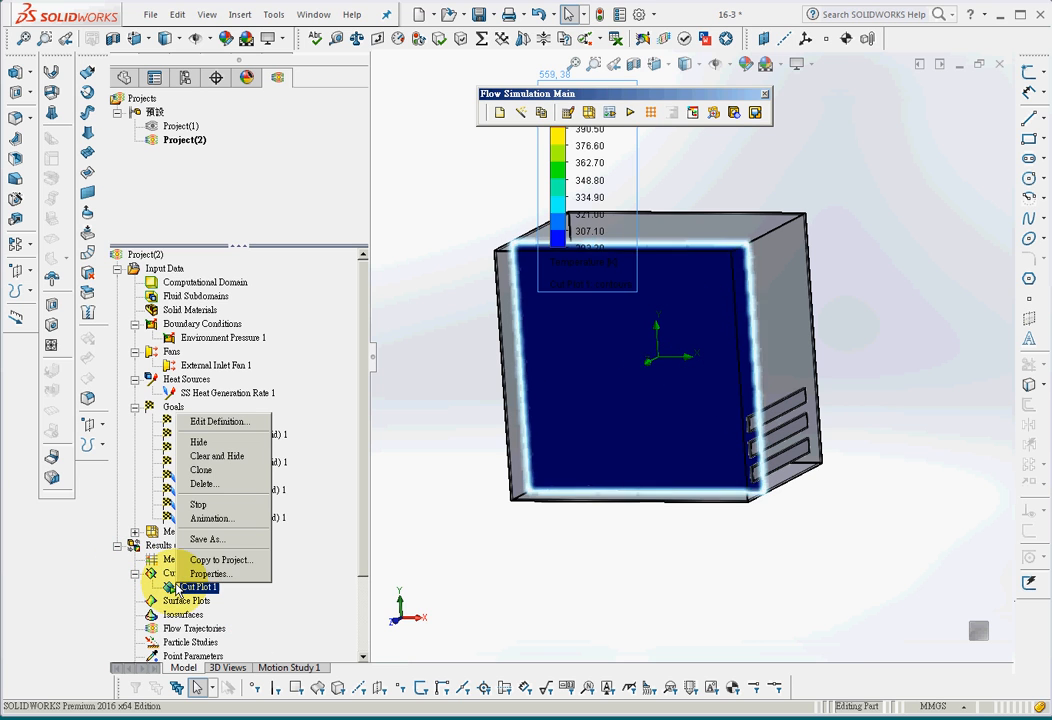
pyautogui.click(228, 502)
pyautogui.click(597, 580)
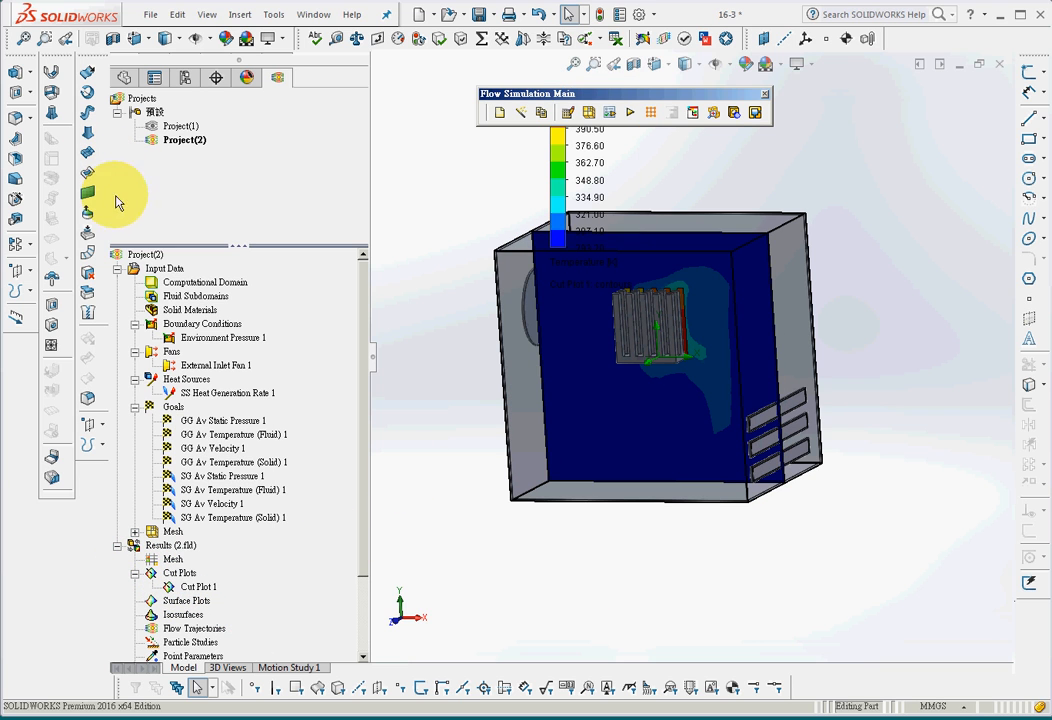
# Make the heat sink features Boss-Extrude2, Boss-Extrude3 and CrvPattern1 transparent
pyautogui.click(124, 78)
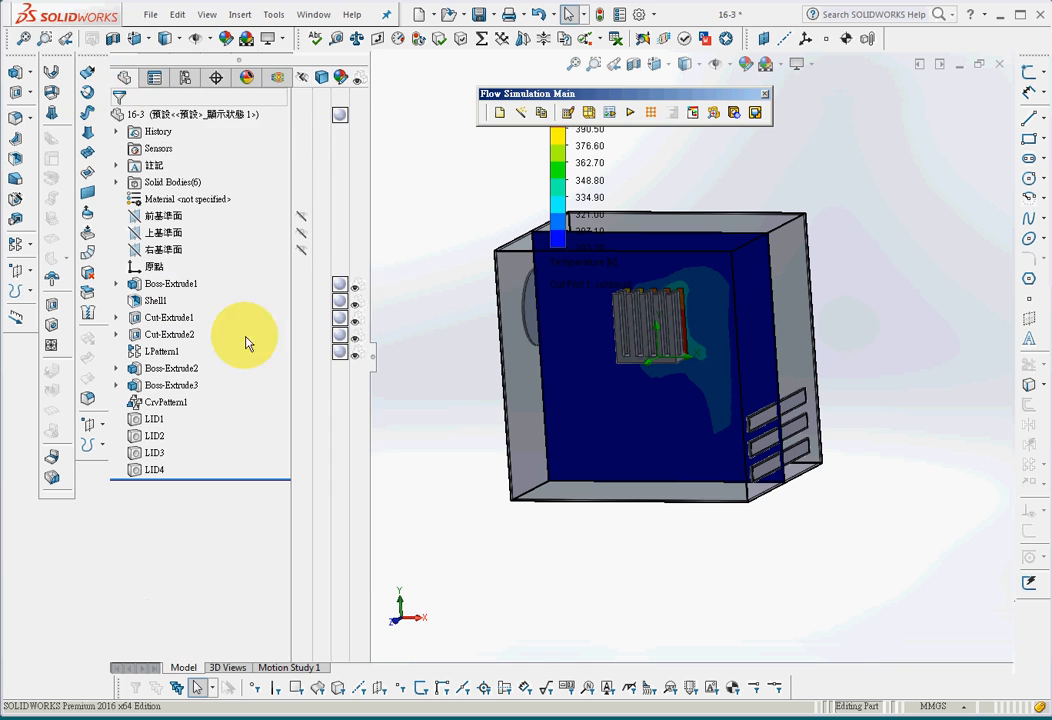
pyautogui.click(171, 369)
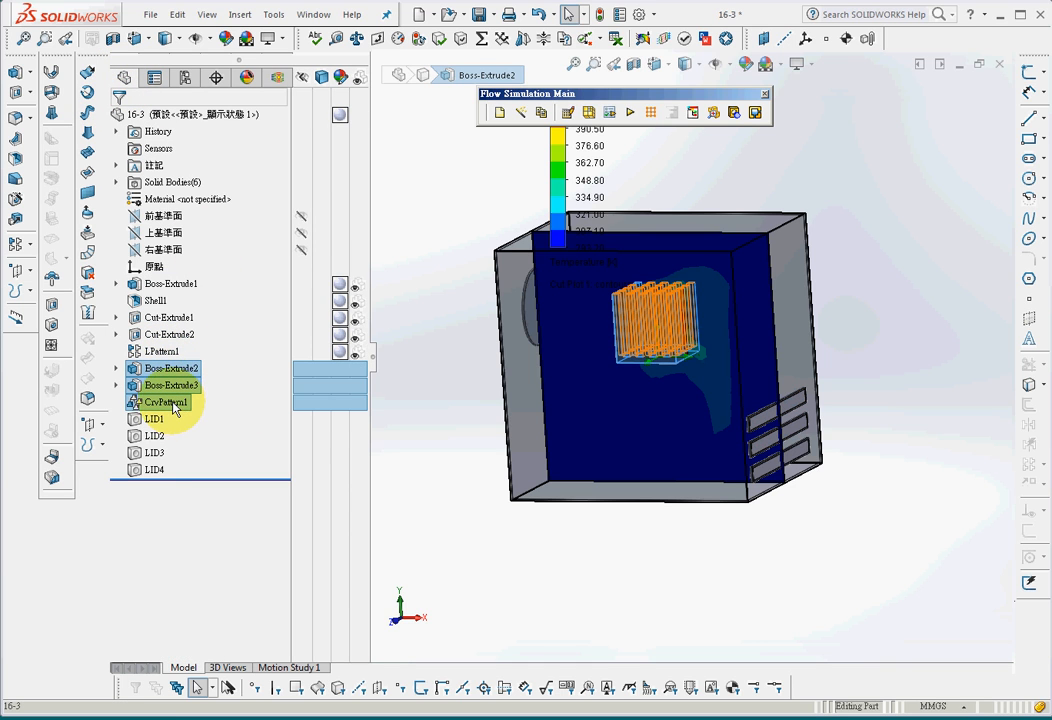
pyautogui.rightClick(173, 402)
pyautogui.click(242, 545)
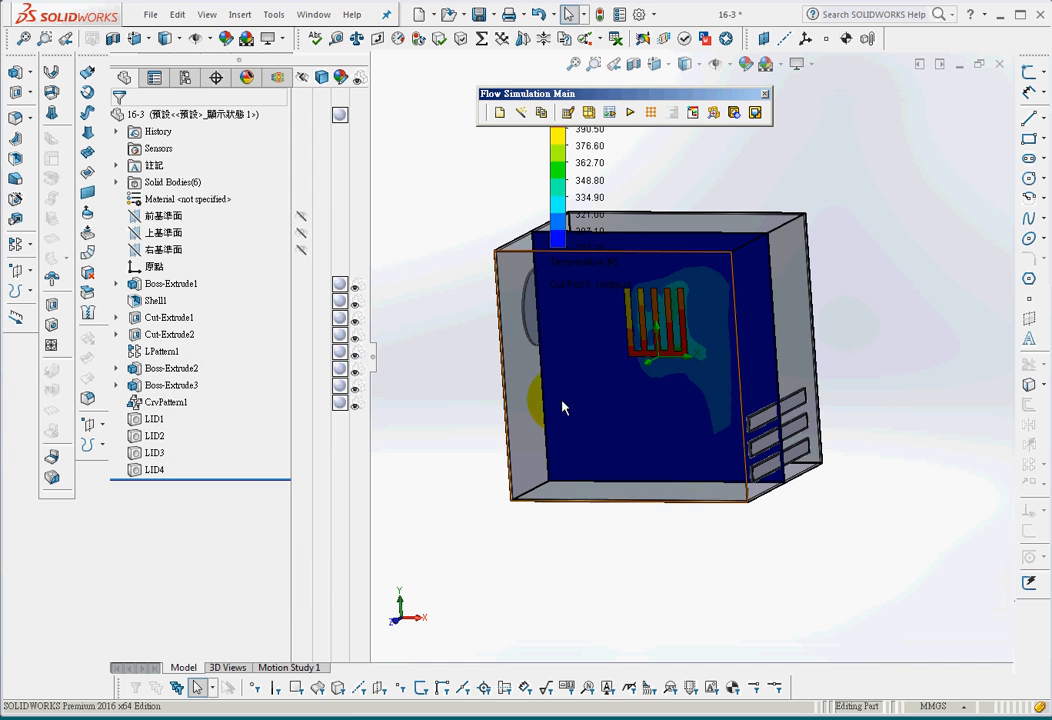
pyautogui.click(177, 403)
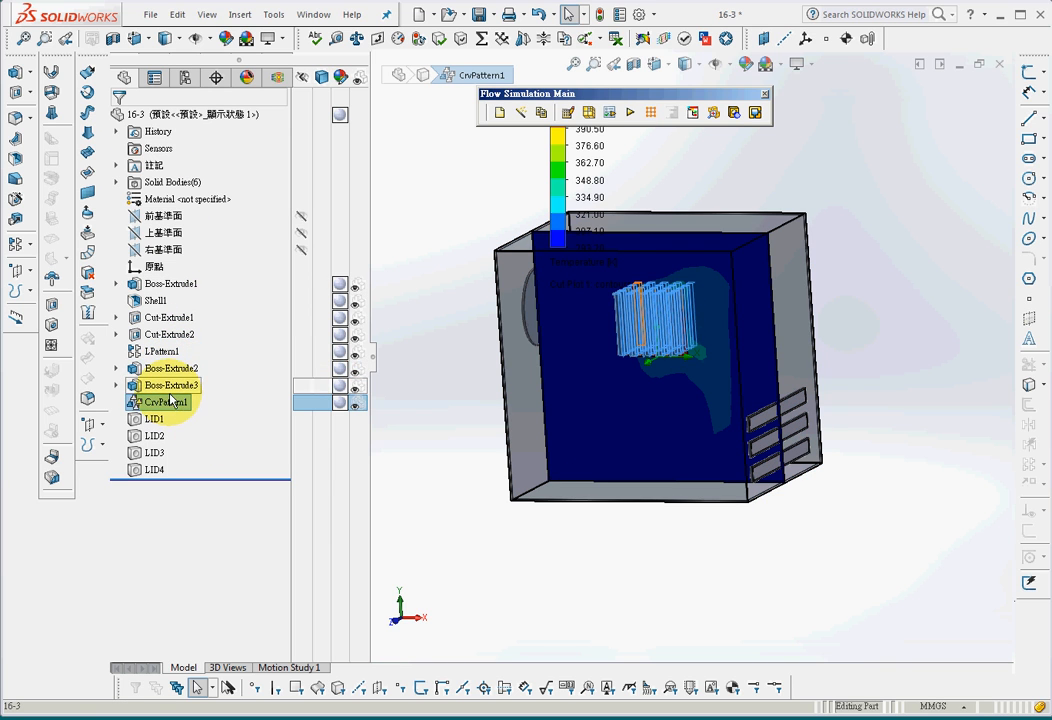
pyautogui.click(430, 558)
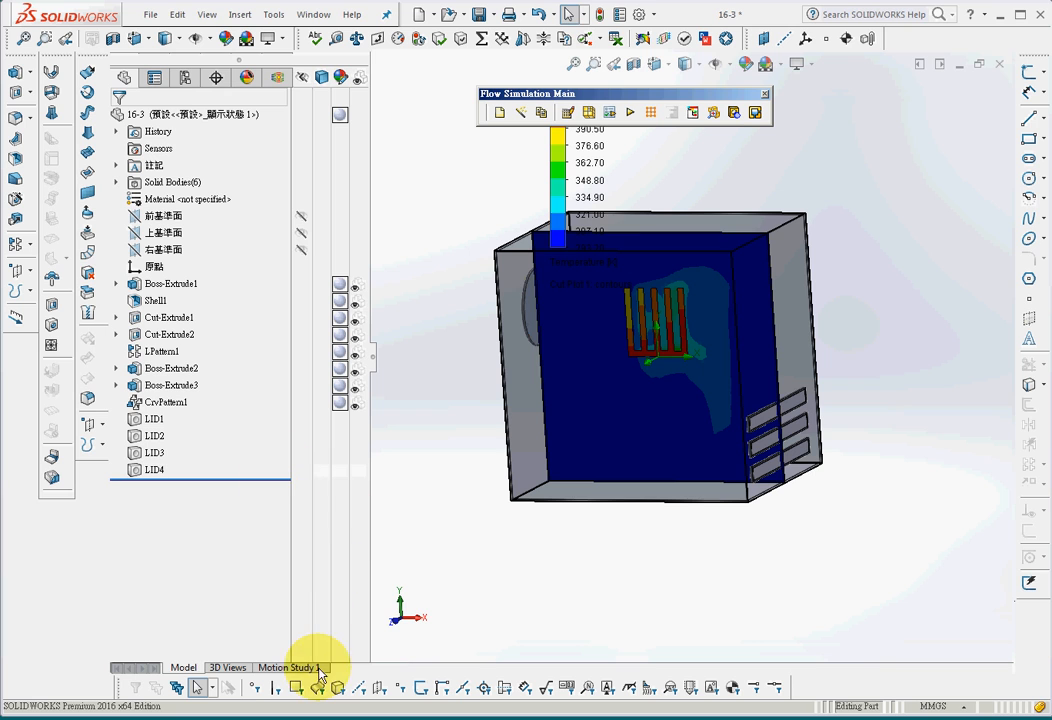
# Play the temperature cut plot through the box again and examine the heat spread around the transparent heat sink from another angle
pyautogui.click(277, 77)
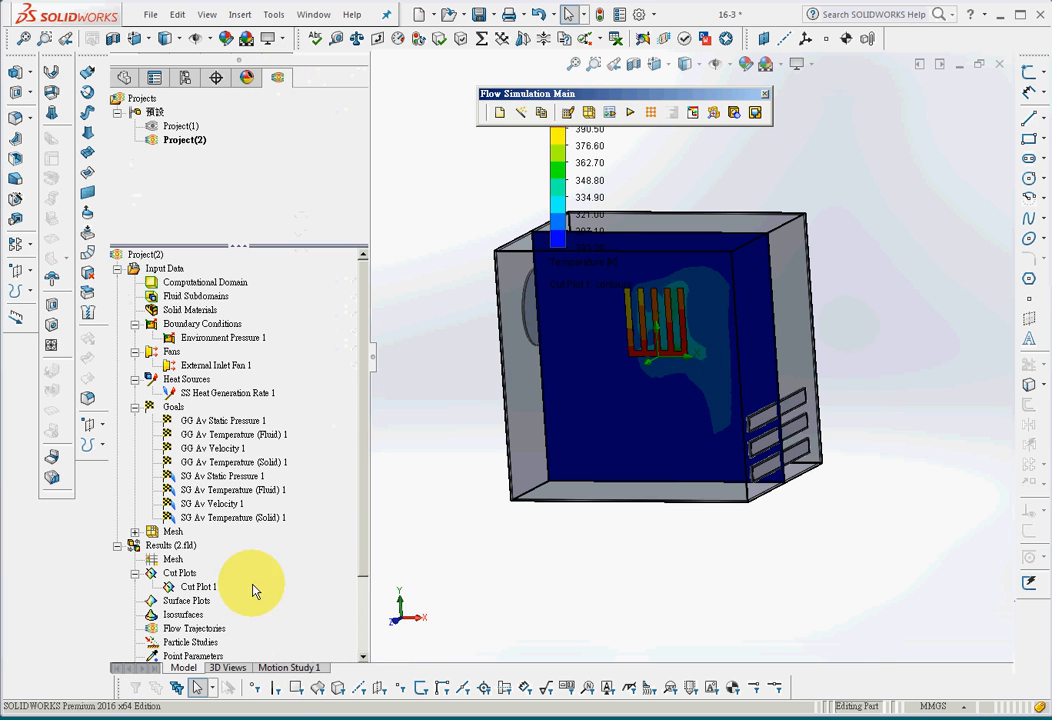
pyautogui.moveTo(361, 567); pyautogui.dragTo(367, 652)
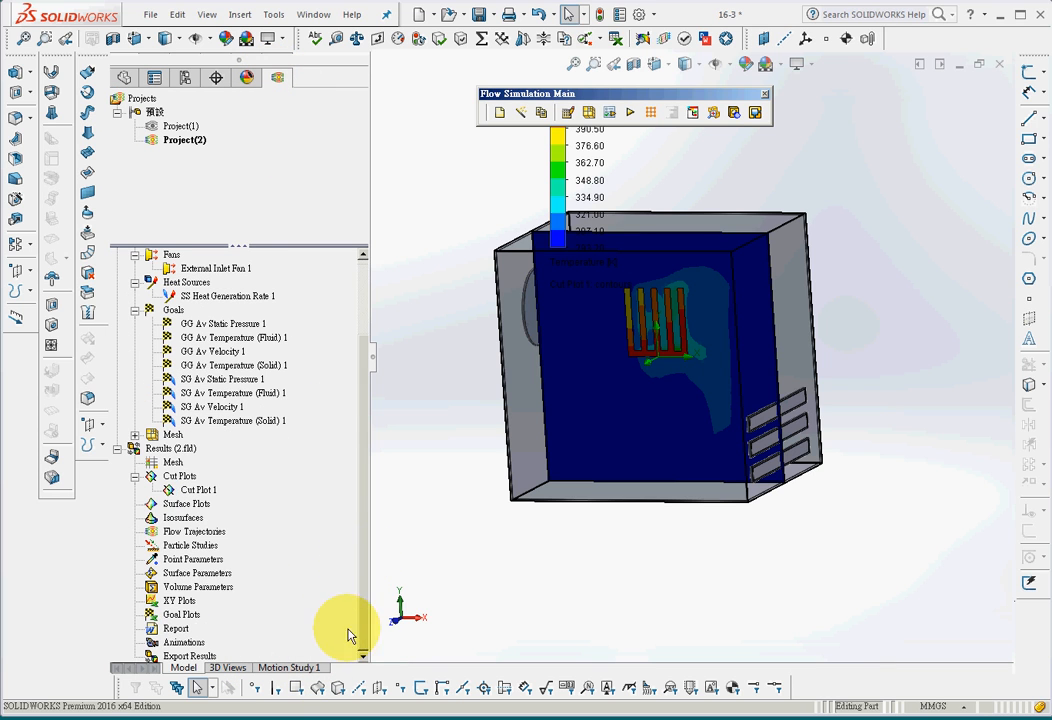
pyautogui.rightClick(192, 491)
pyautogui.click(243, 495)
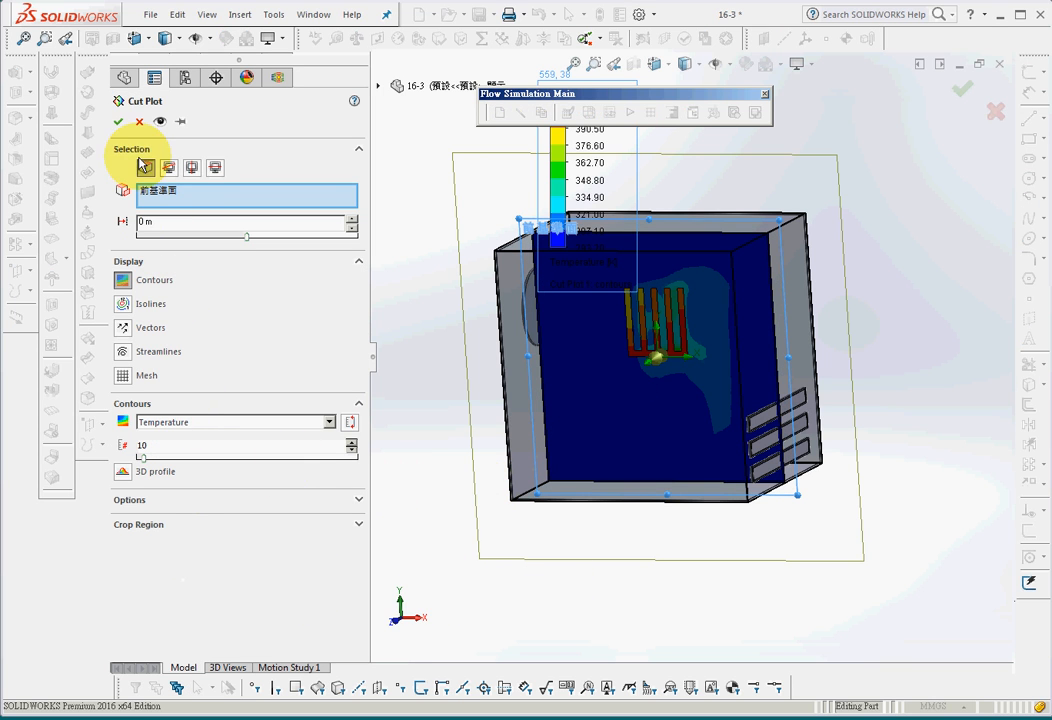
pyautogui.click(119, 121)
pyautogui.click(196, 490)
pyautogui.rightClick(196, 490)
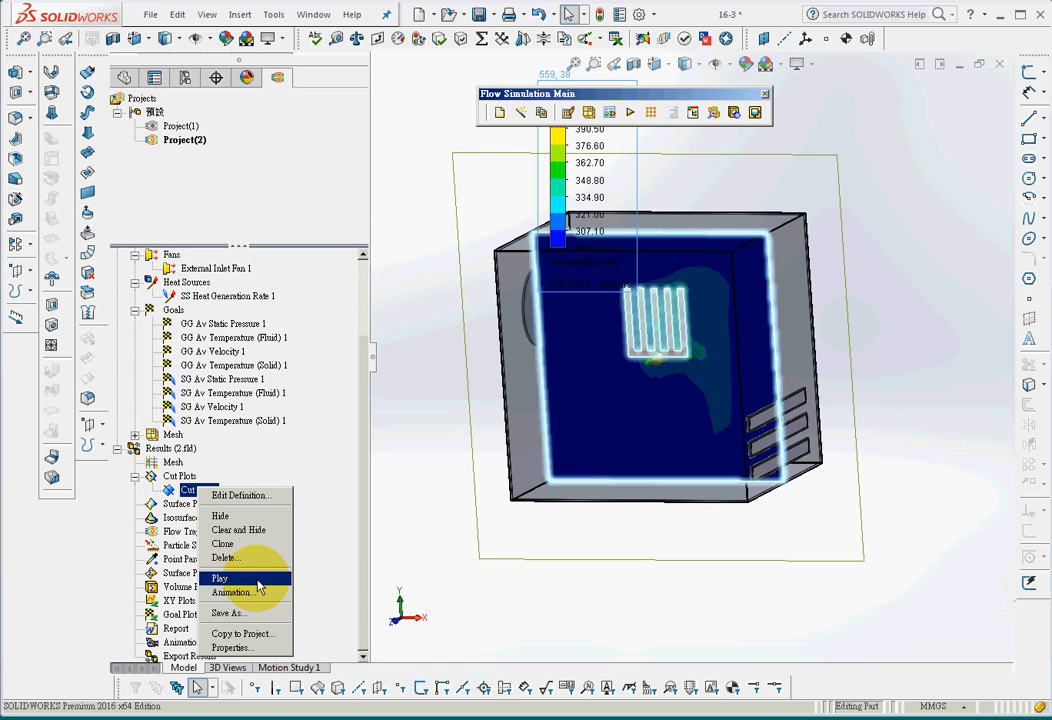
pyautogui.click(260, 589)
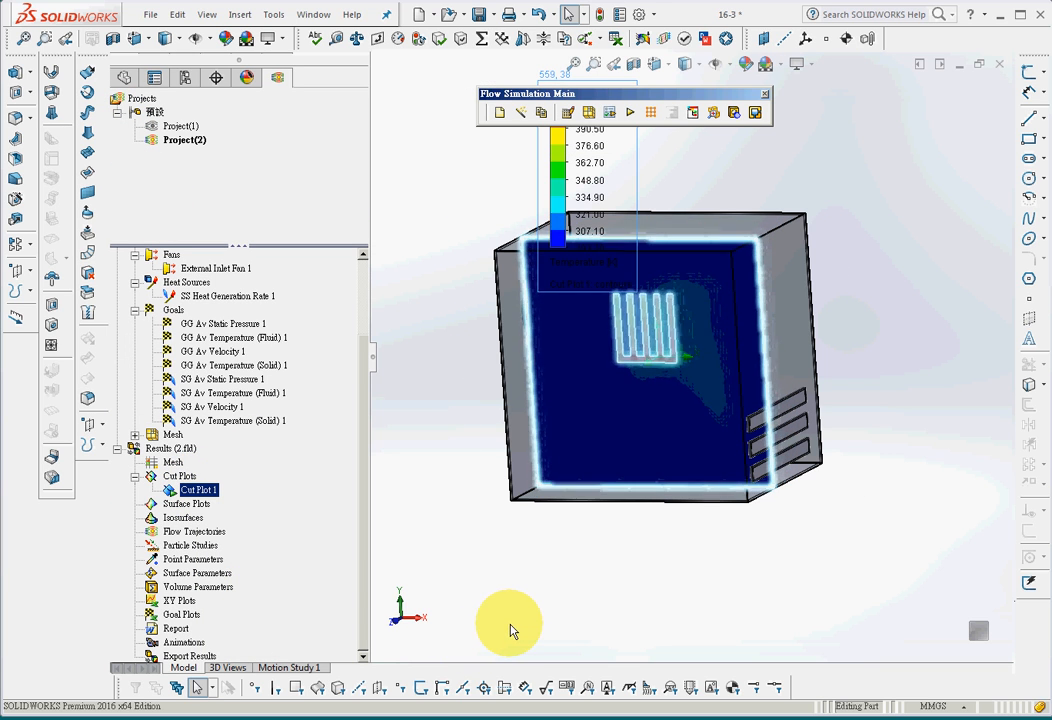
pyautogui.moveTo(510, 630); pyautogui.dragTo(794, 563, button='middle')
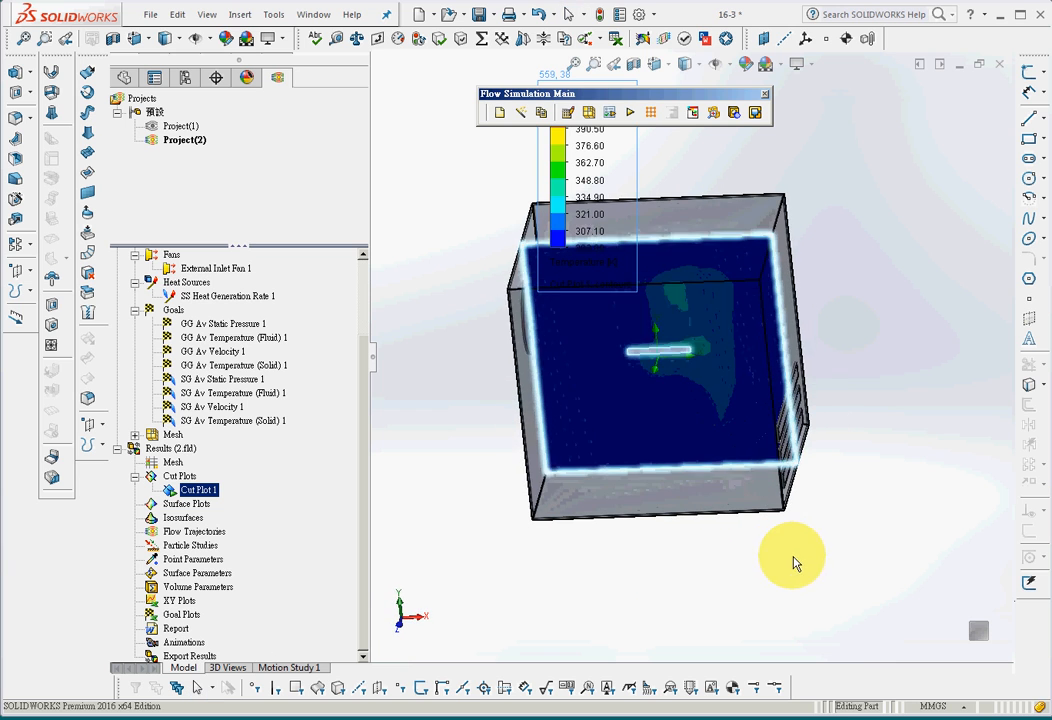
# Stop the cut plot playback by reopening its definition, and examine the temperature contours on the front plane
pyautogui.rightClick(205, 491)
pyautogui.click(250, 495)
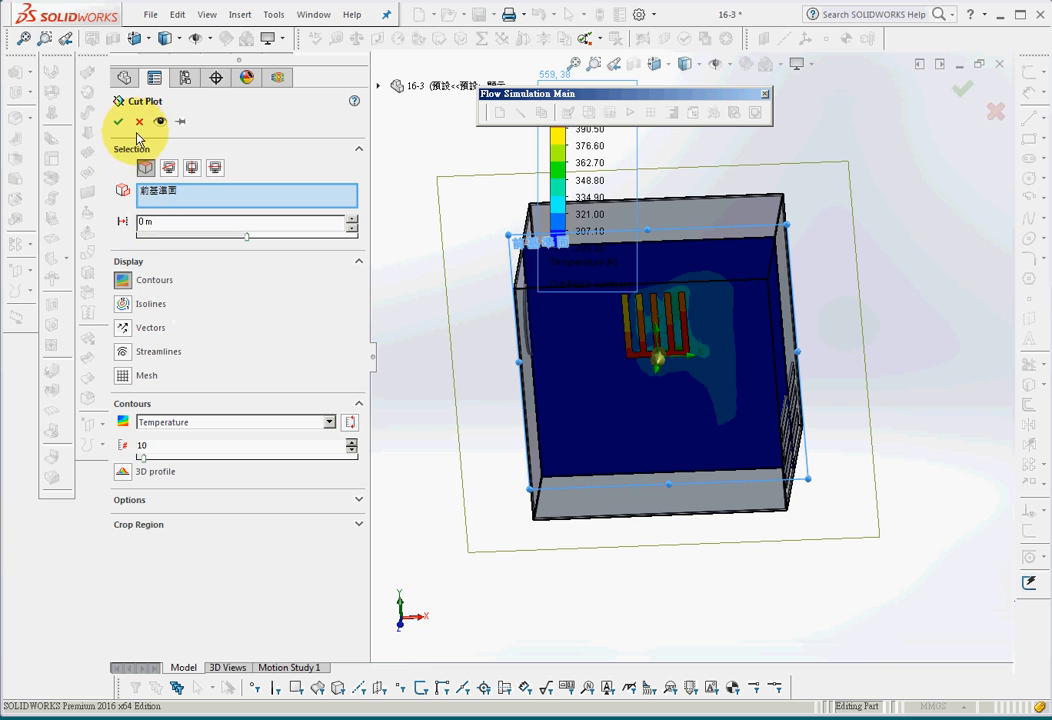
pyautogui.moveTo(890, 556); pyautogui.dragTo(888, 500, button='middle')
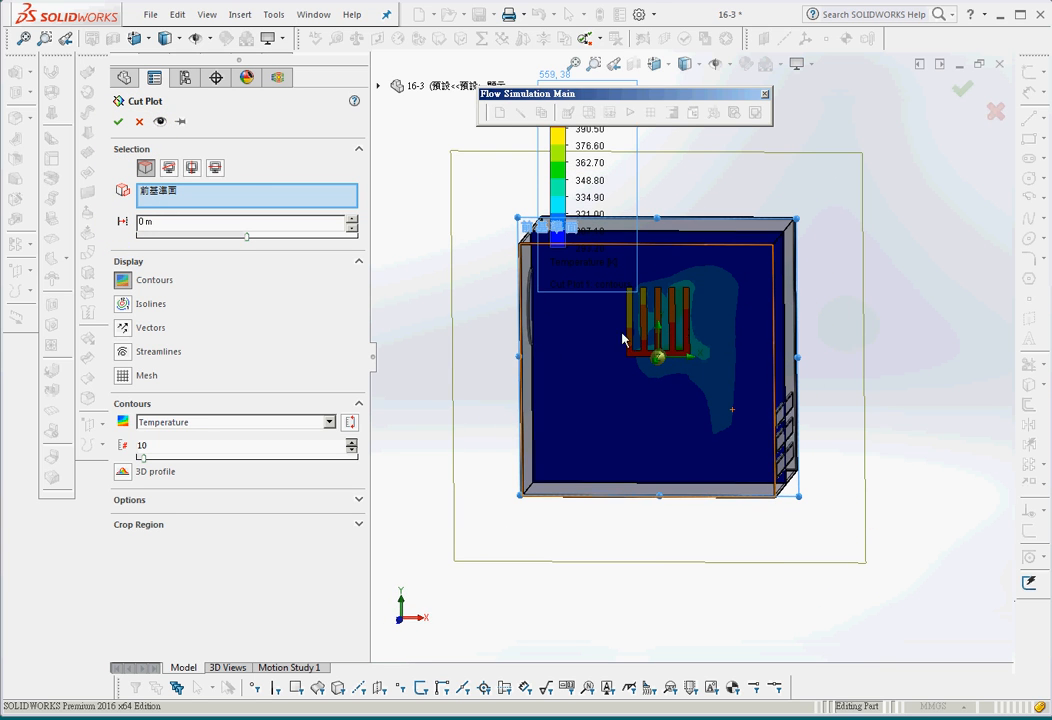
pyautogui.click(118, 121)
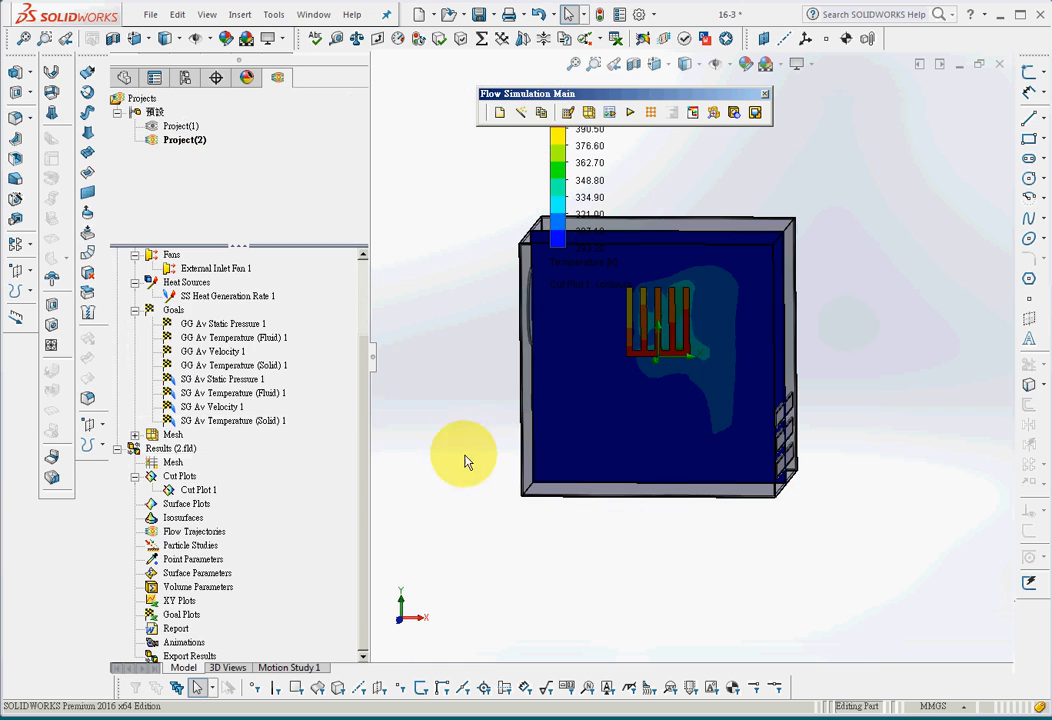
# Hide Cut Plot 1 in the results
pyautogui.click(195, 490)
pyautogui.rightClick(195, 490)
pyautogui.click(225, 519)
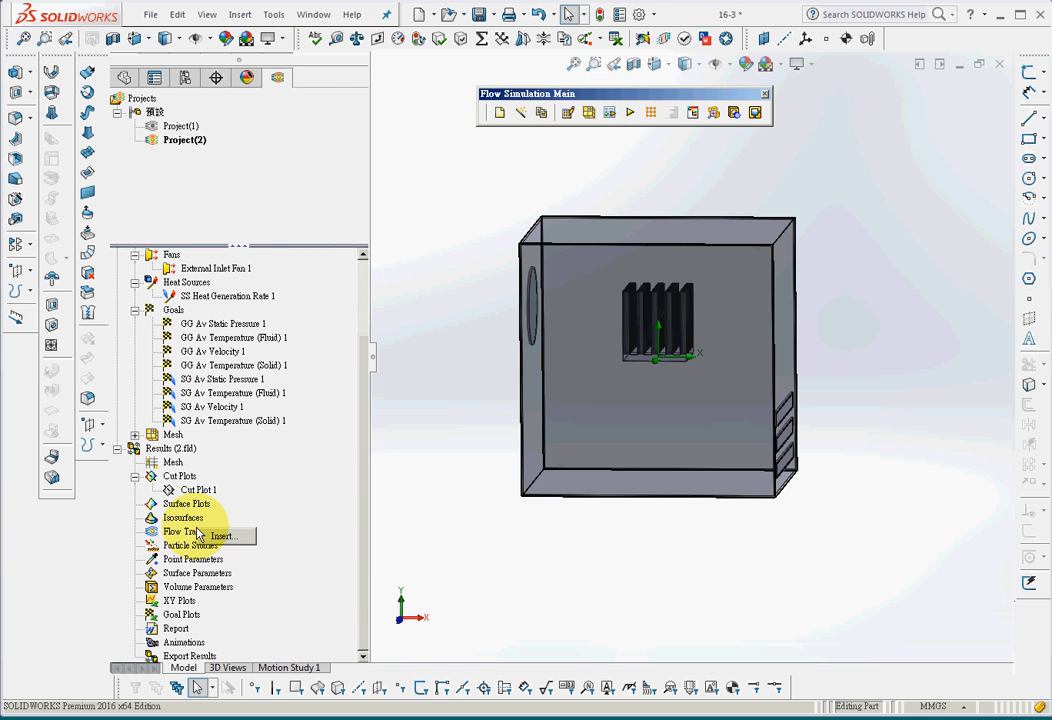
# Insert flow trajectories starting from the round fan lid face and the three vent slot lid faces
pyautogui.click(243, 539)
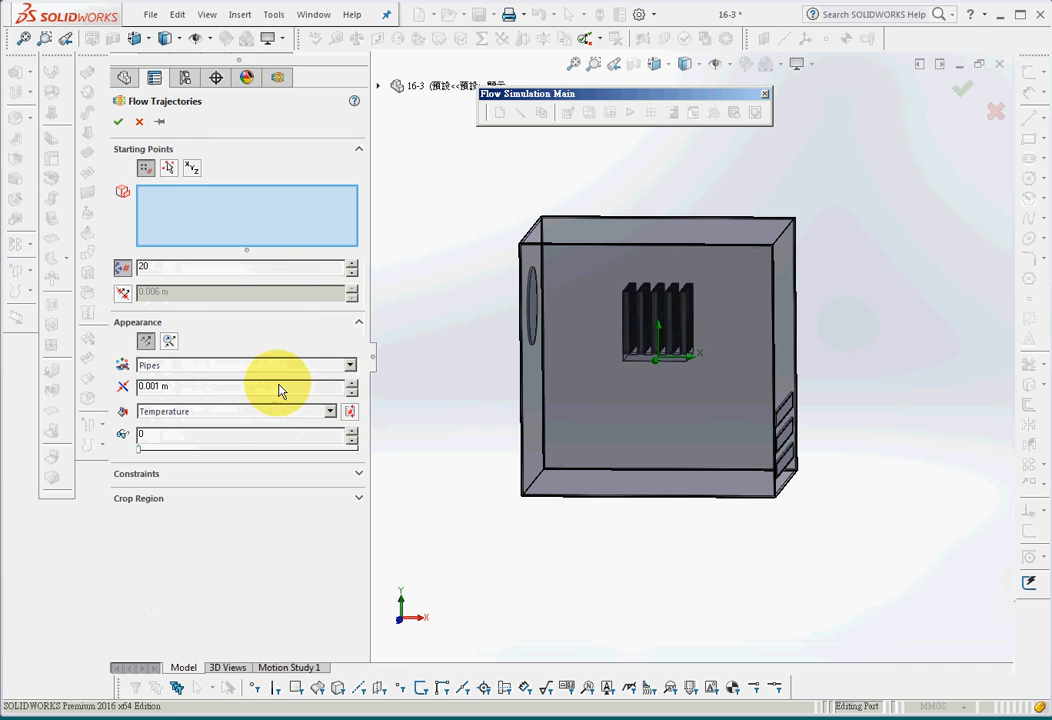
pyautogui.moveTo(668, 618); pyautogui.dragTo(608, 587, button='middle')
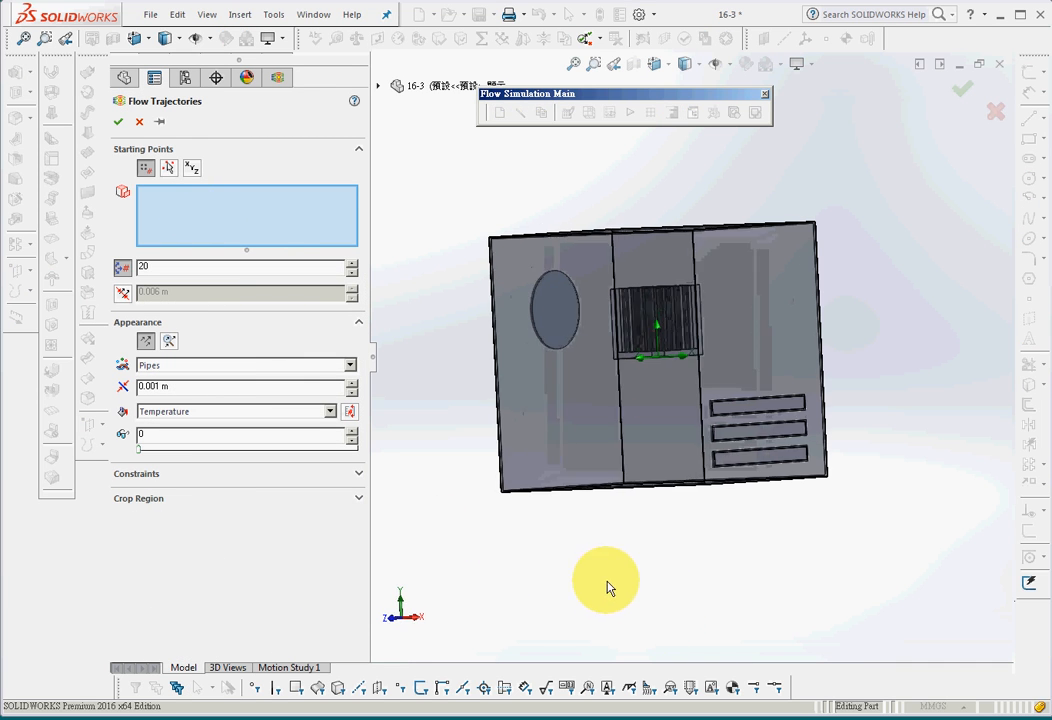
pyautogui.click(559, 313)
pyautogui.moveTo(629, 630); pyautogui.dragTo(805, 680, button='middle')
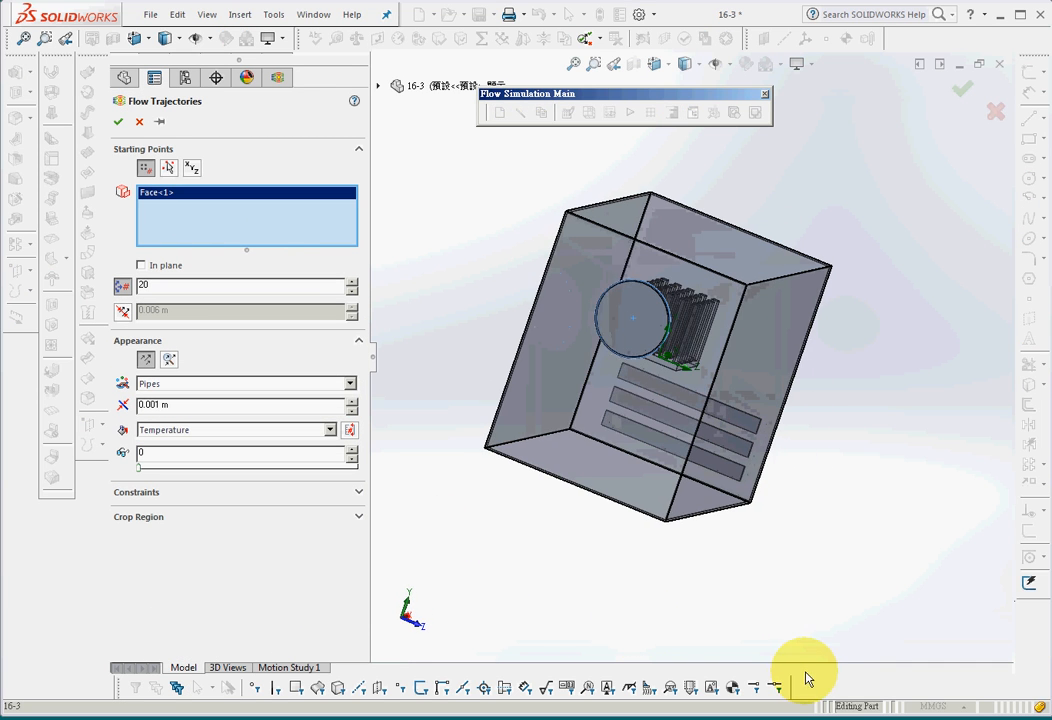
pyautogui.click(750, 447)
pyautogui.click(750, 450)
pyautogui.click(735, 474)
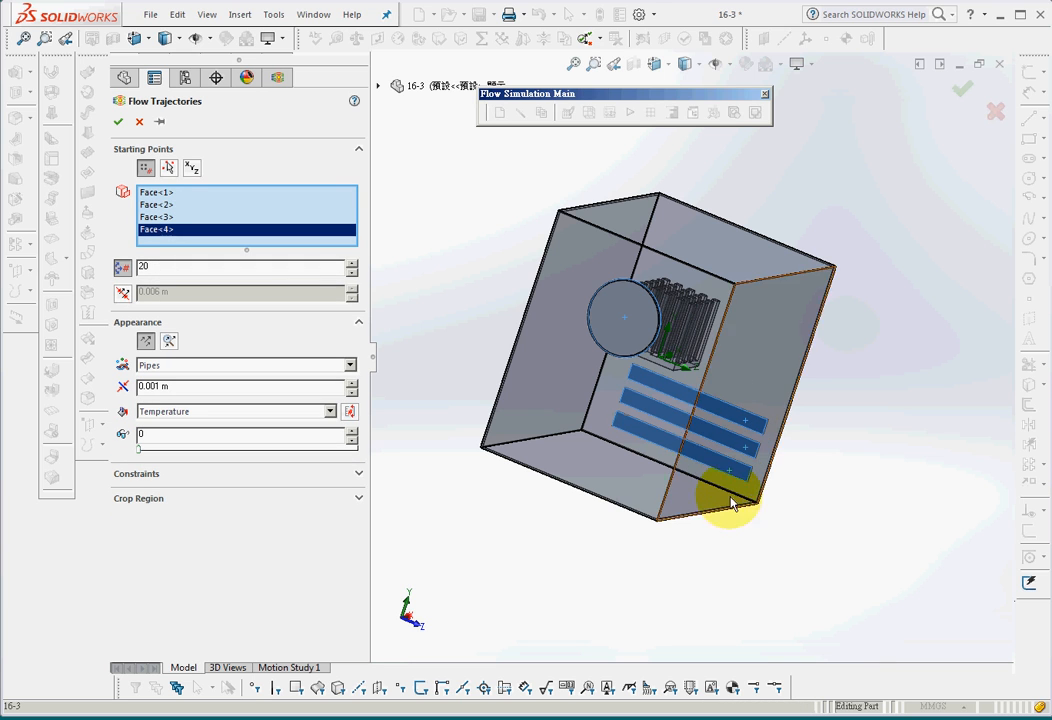
# Set the trajectories to be drawn as Lines and coloured by Velocity
pyautogui.moveTo(728, 591); pyautogui.dragTo(639, 568, button='middle')
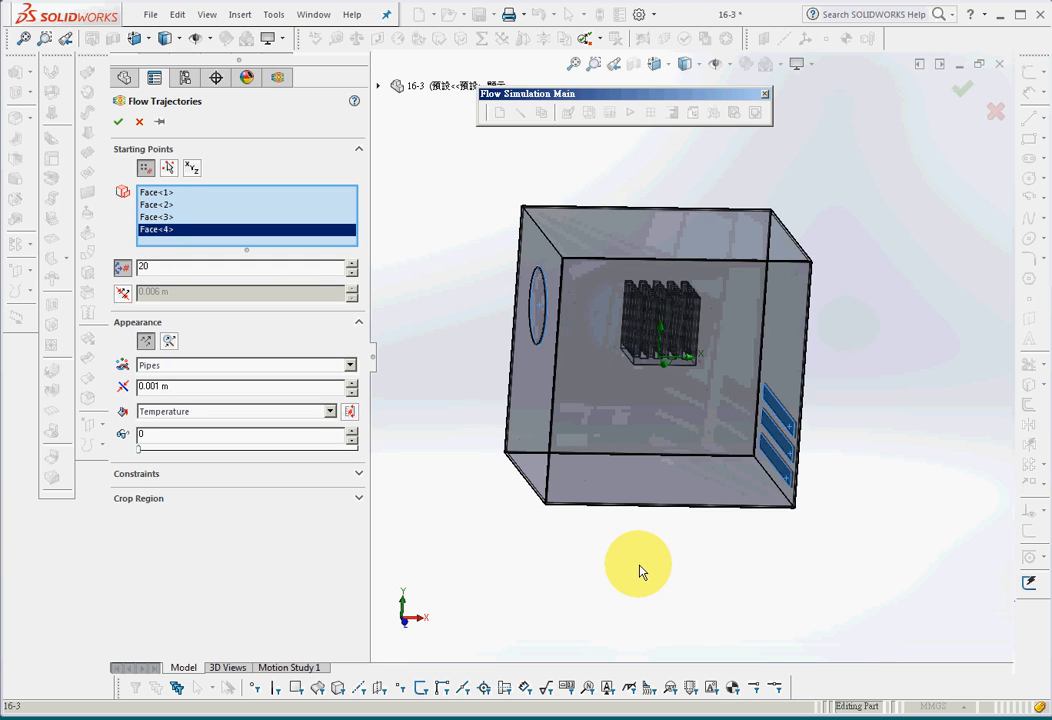
pyautogui.click(229, 366)
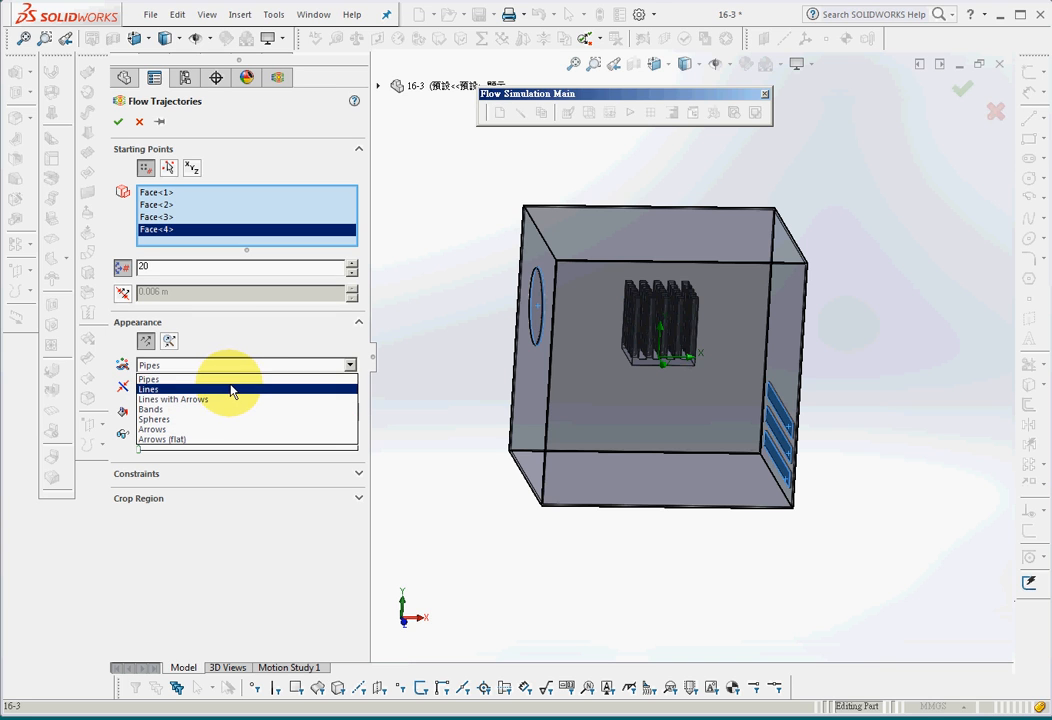
pyautogui.click(231, 389)
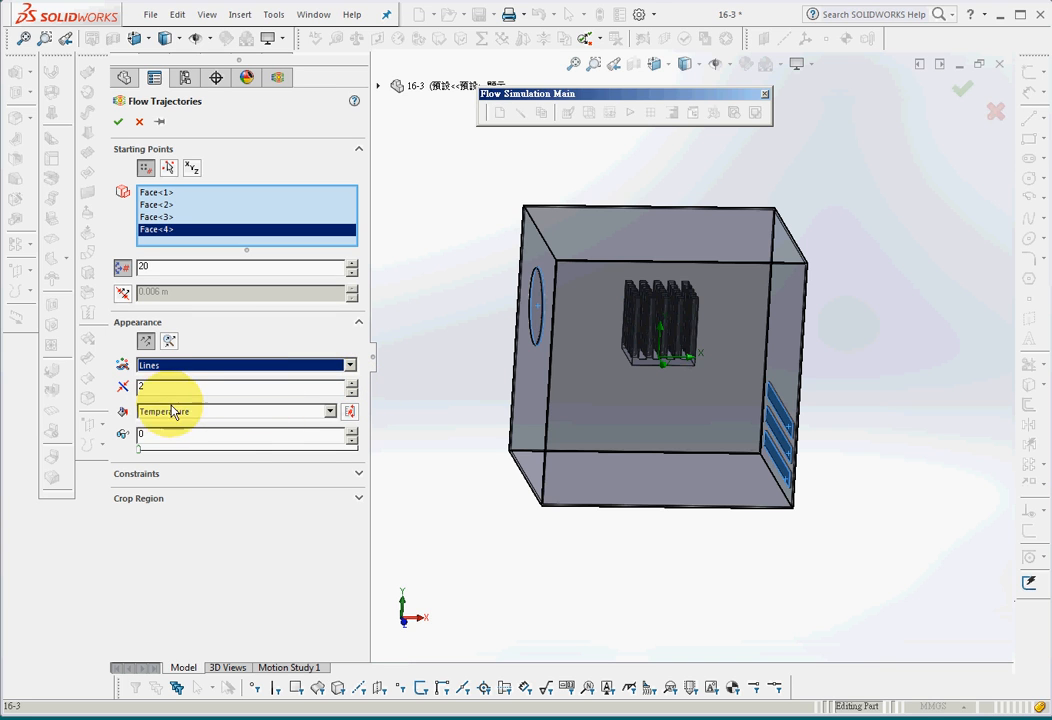
pyautogui.click(231, 423)
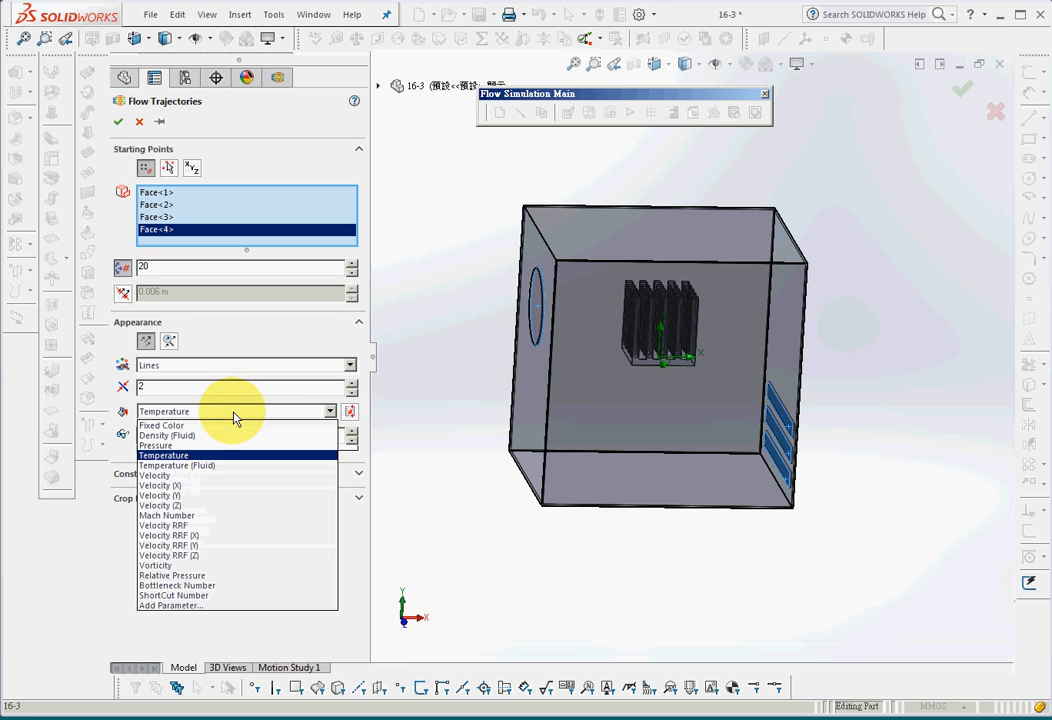
pyautogui.click(227, 477)
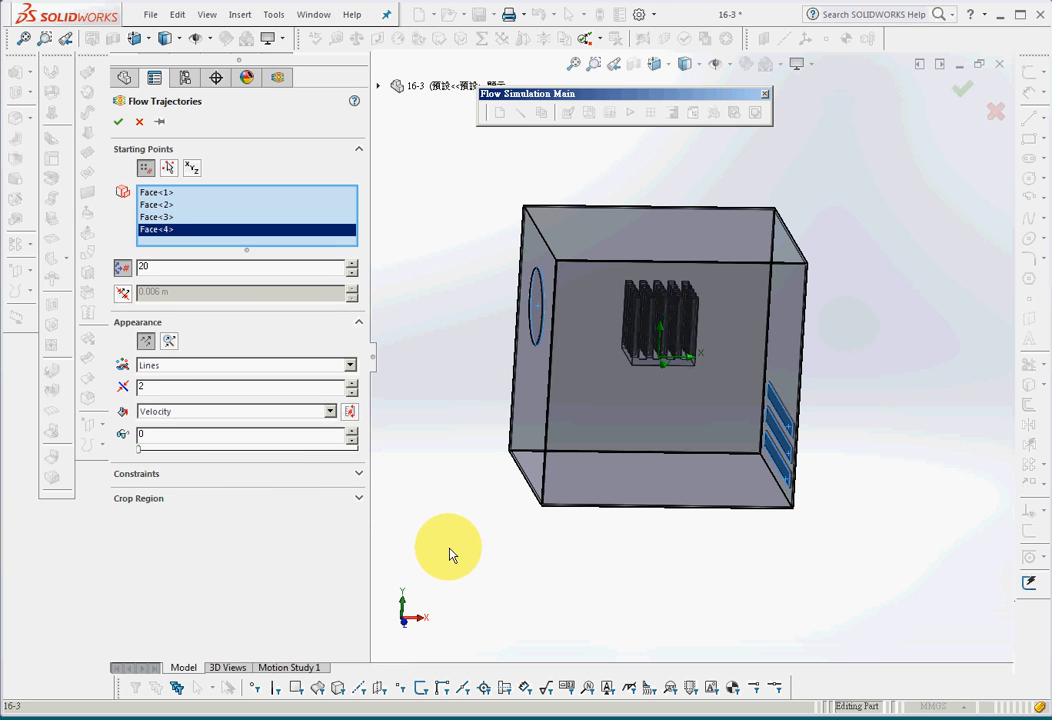
# Set the number of trajectory starting points to 40 and generate the flow trajectories
pyautogui.moveTo(449, 548); pyautogui.dragTo(403, 536, button='middle')
pyautogui.scroll(1, 418, 537)
pyautogui.scroll(-1, 418, 537)
pyautogui.scroll(1, 418, 537)
pyautogui.scroll(-1, 418, 537)
pyautogui.scroll(1, 418, 537)
pyautogui.moveTo(157, 271); pyautogui.dragTo(88, 273)
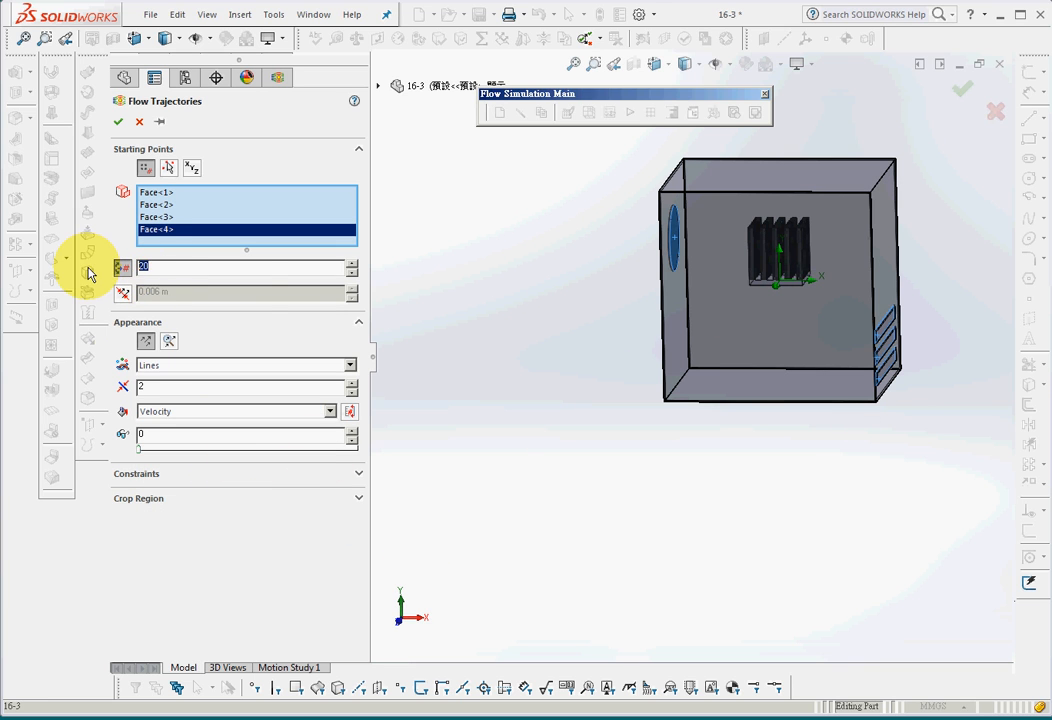
pyautogui.write('40')
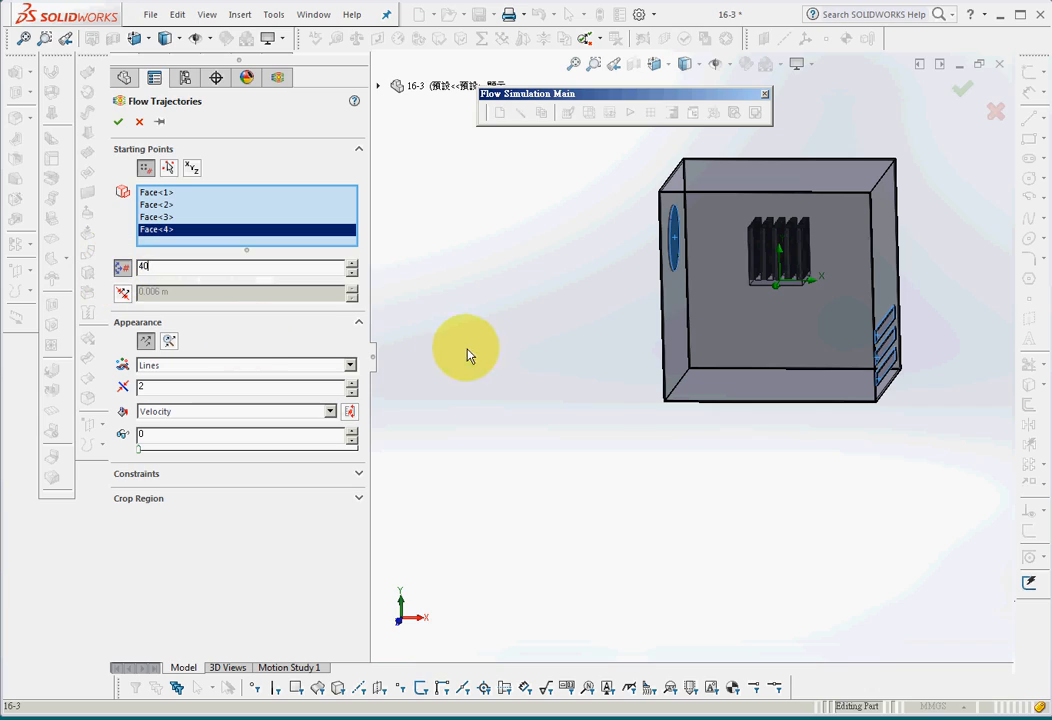
pyautogui.click(120, 124)
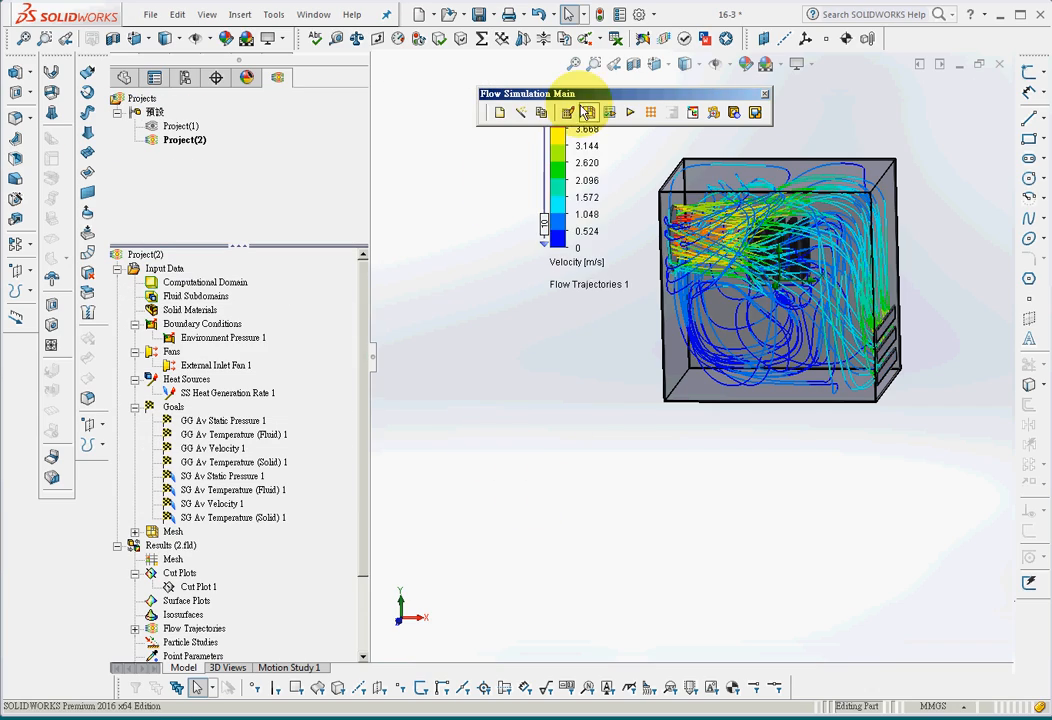
# Examine the velocity-coloured flow lines up close and play Flow Trajectories 1 to watch the airflow develop
pyautogui.click(581, 70)
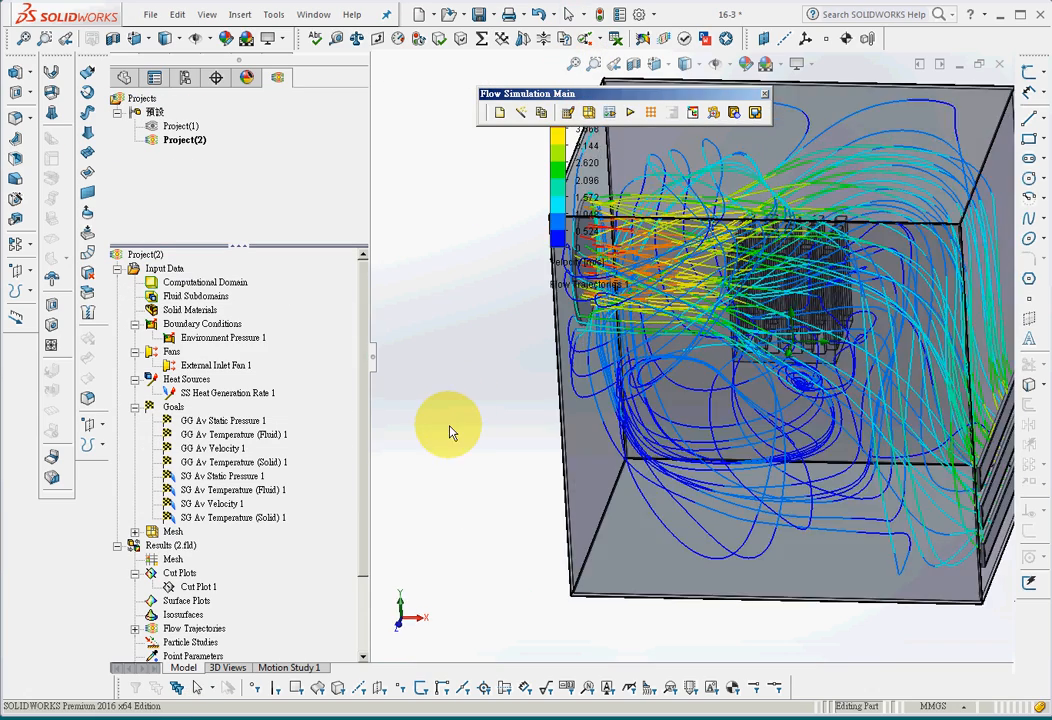
pyautogui.moveTo(461, 430); pyautogui.dragTo(487, 407, button='middle')
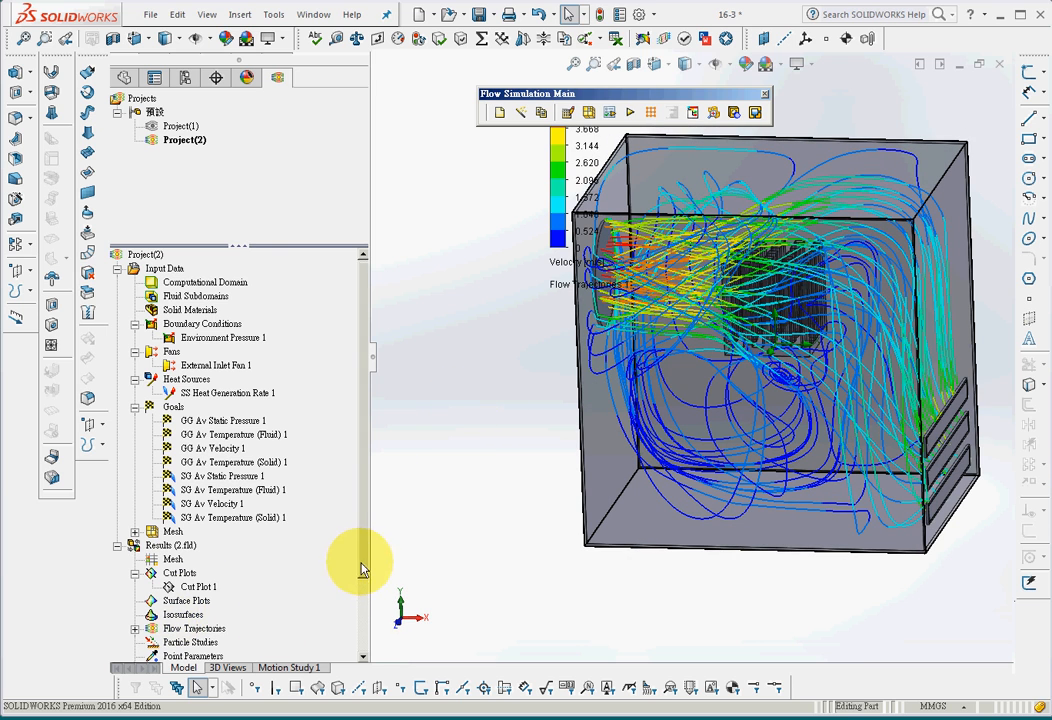
pyautogui.moveTo(362, 568); pyautogui.dragTo(366, 650)
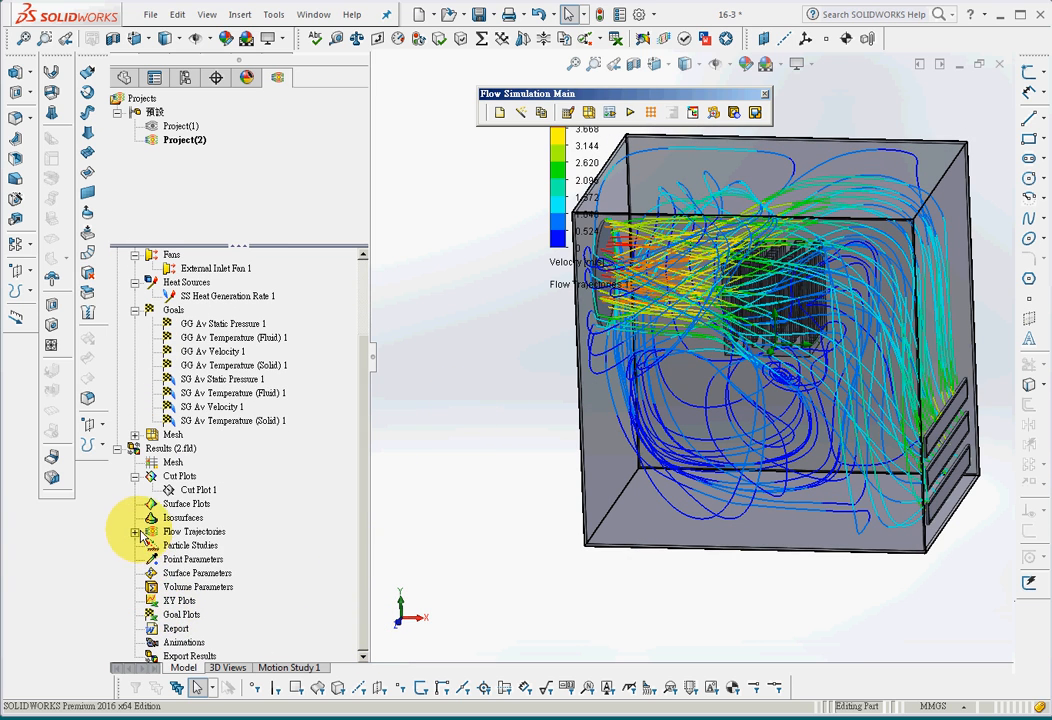
pyautogui.rightClick(195, 553)
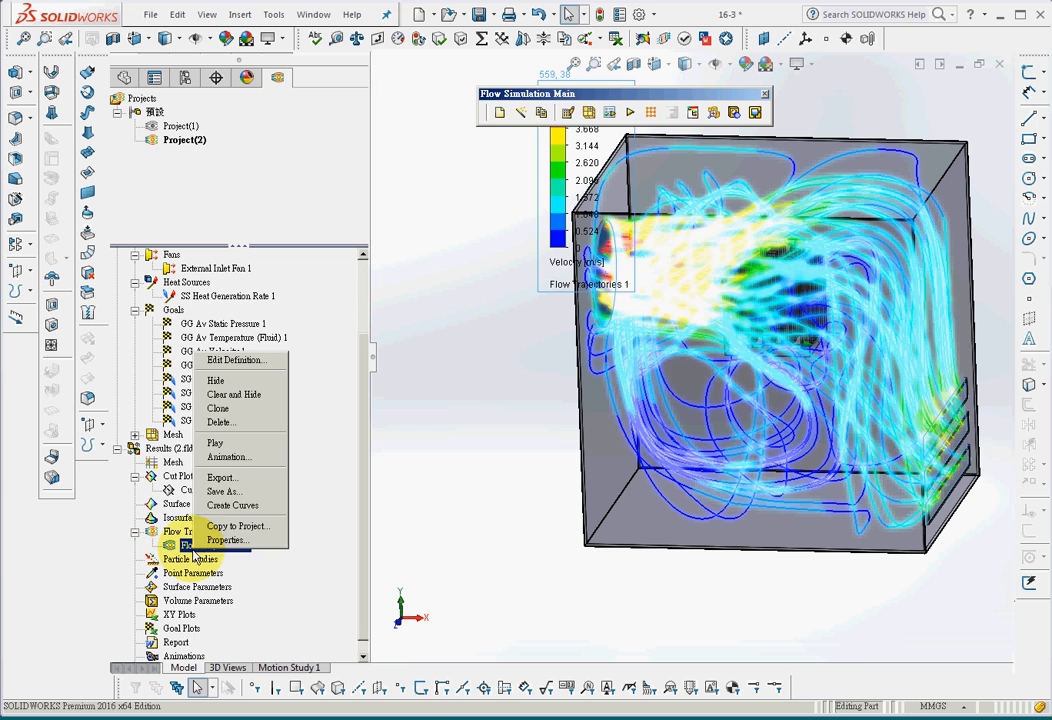
pyautogui.click(245, 444)
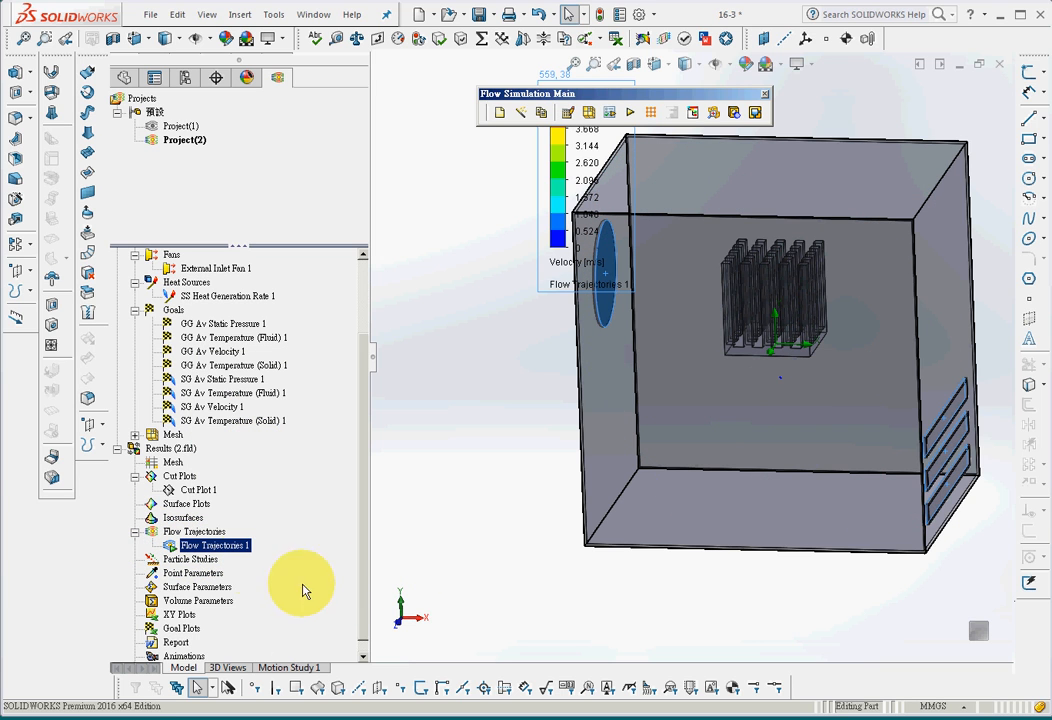
pyautogui.rightClick(229, 549)
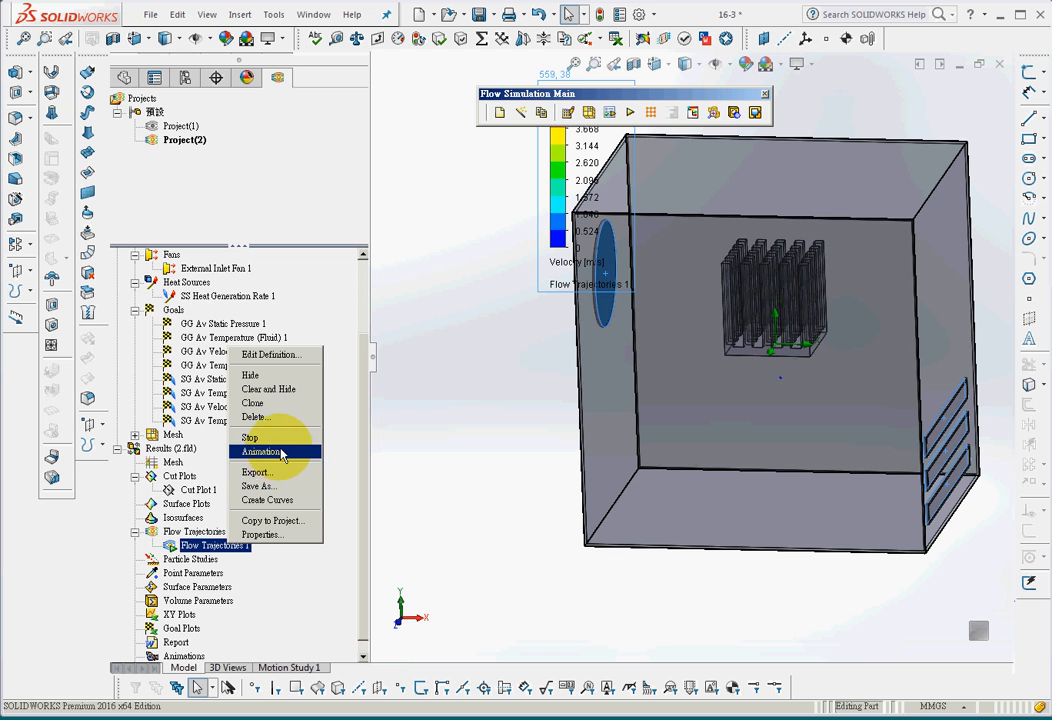
pyautogui.click(446, 498)
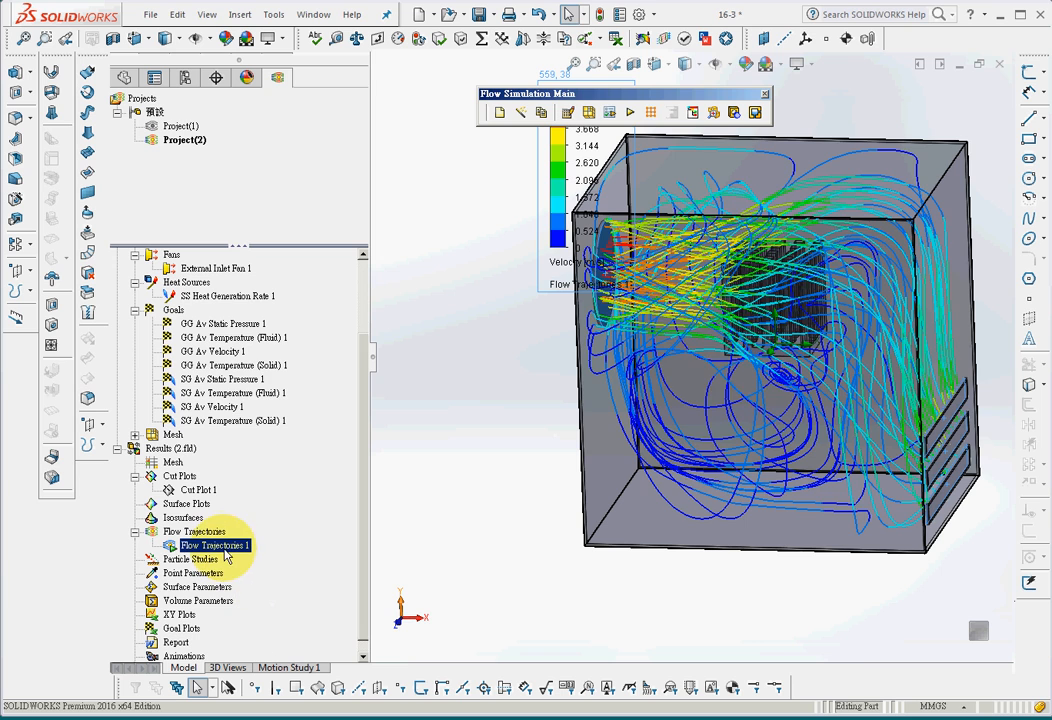
# Change the appearance of Flow Trajectories 1 to Arrows with a size of 0.003 m
pyautogui.rightClick(226, 550)
pyautogui.click(264, 354)
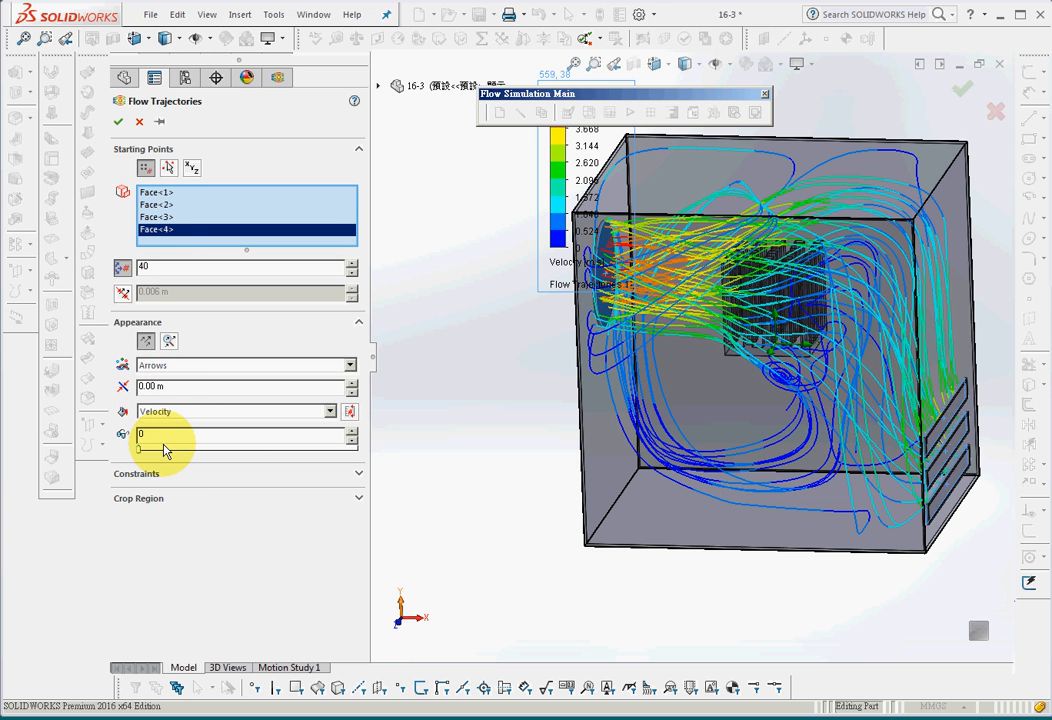
pyautogui.click(118, 123)
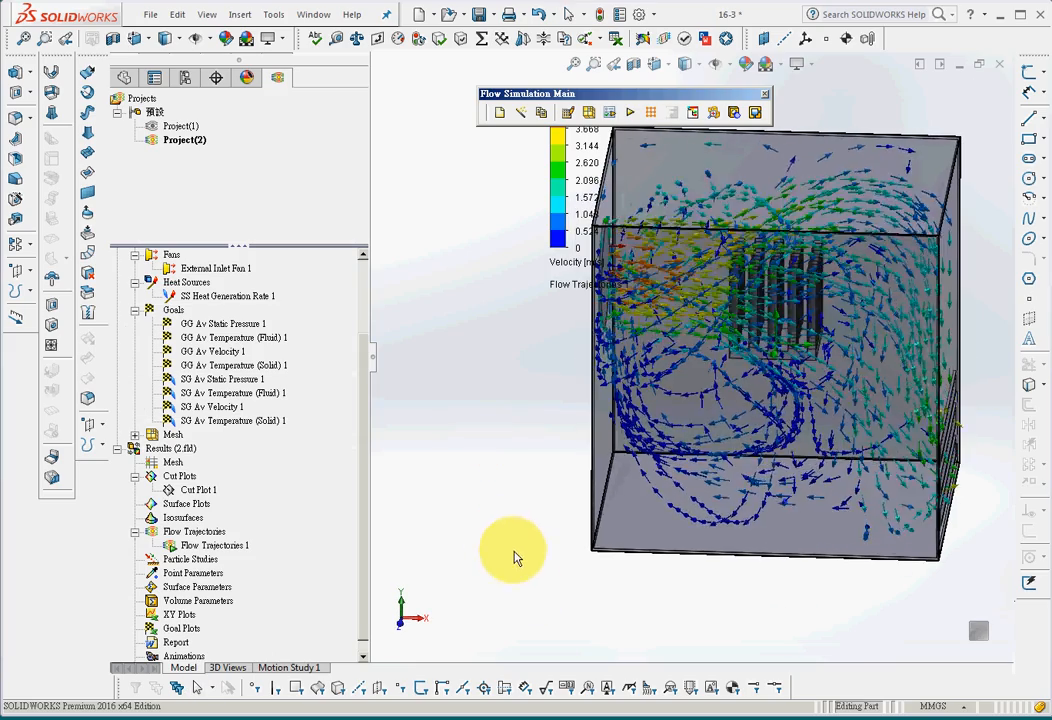
# Examine the moving arrow trajectories from several angles, following the air from the fan past the heat sink to the vents
pyautogui.click(568, 14)
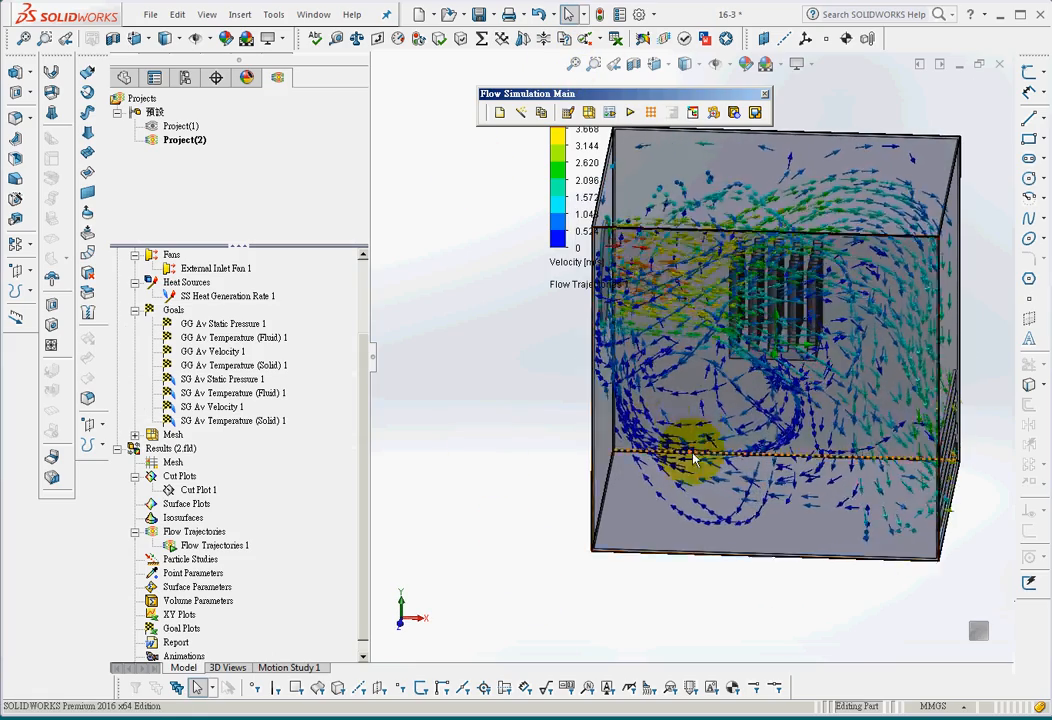
pyautogui.moveTo(681, 406); pyautogui.dragTo(631, 420, button='middle')
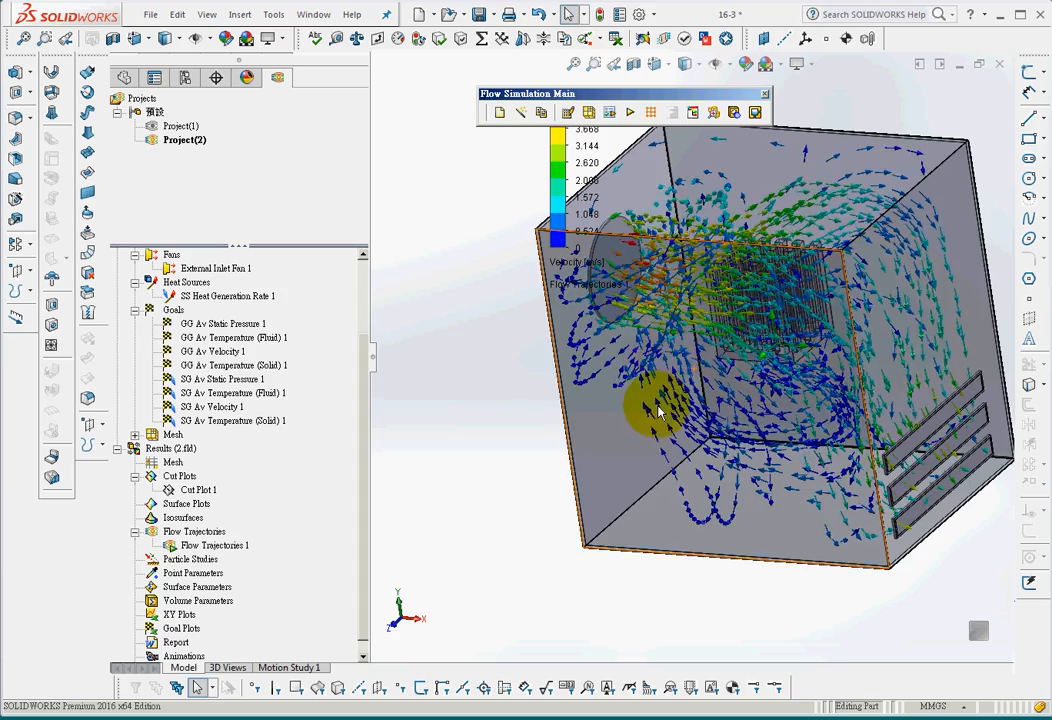
pyautogui.moveTo(659, 411); pyautogui.dragTo(681, 403, button='middle')
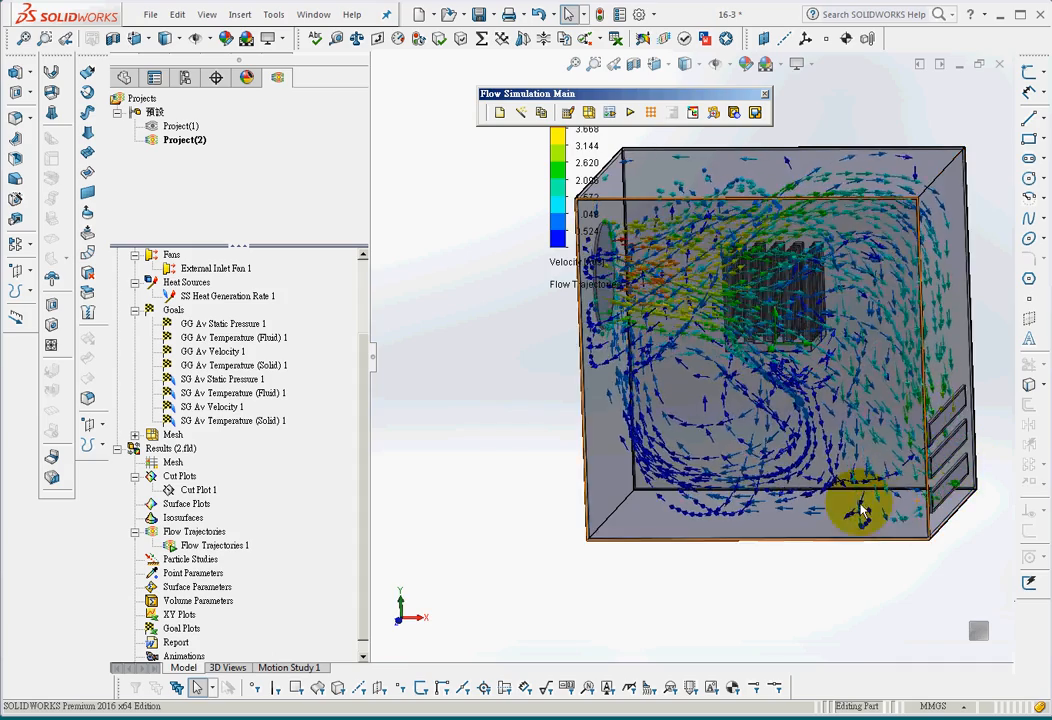
pyautogui.moveTo(862, 510)
pyautogui.mouseDown(button='middle')
pyautogui.moveTo(916, 498)
pyautogui.moveTo(873, 500)
pyautogui.mouseUp(button='middle')
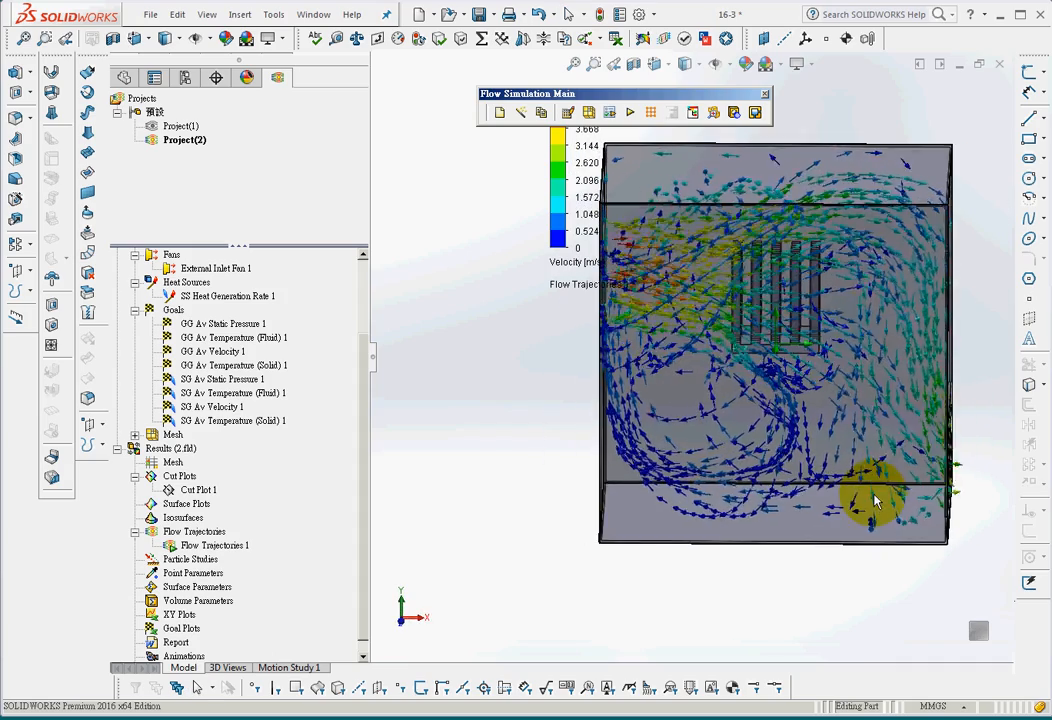
pyautogui.click(573, 63)
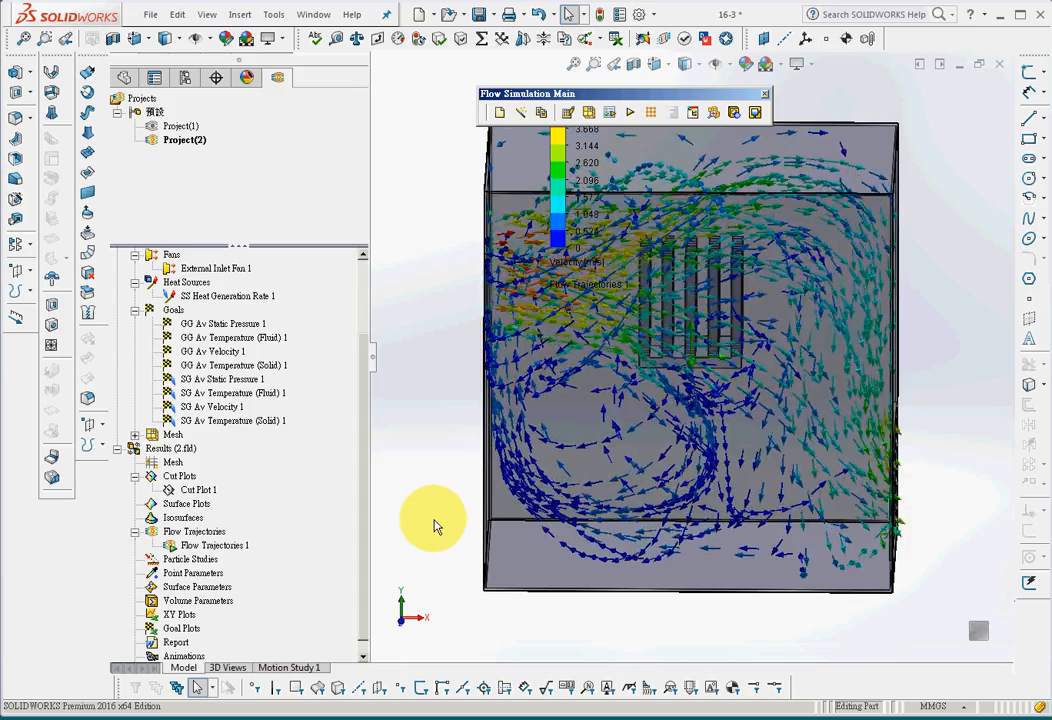
pyautogui.moveTo(460, 479); pyautogui.dragTo(441, 483, button='middle')
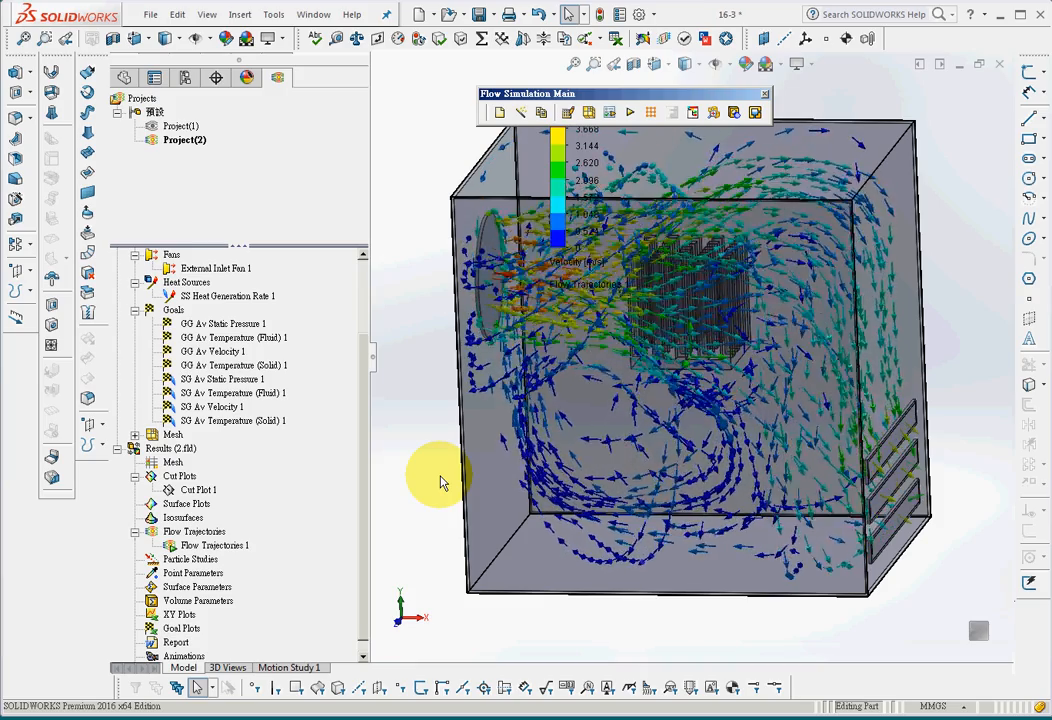
pyautogui.scroll(2, 441, 484)
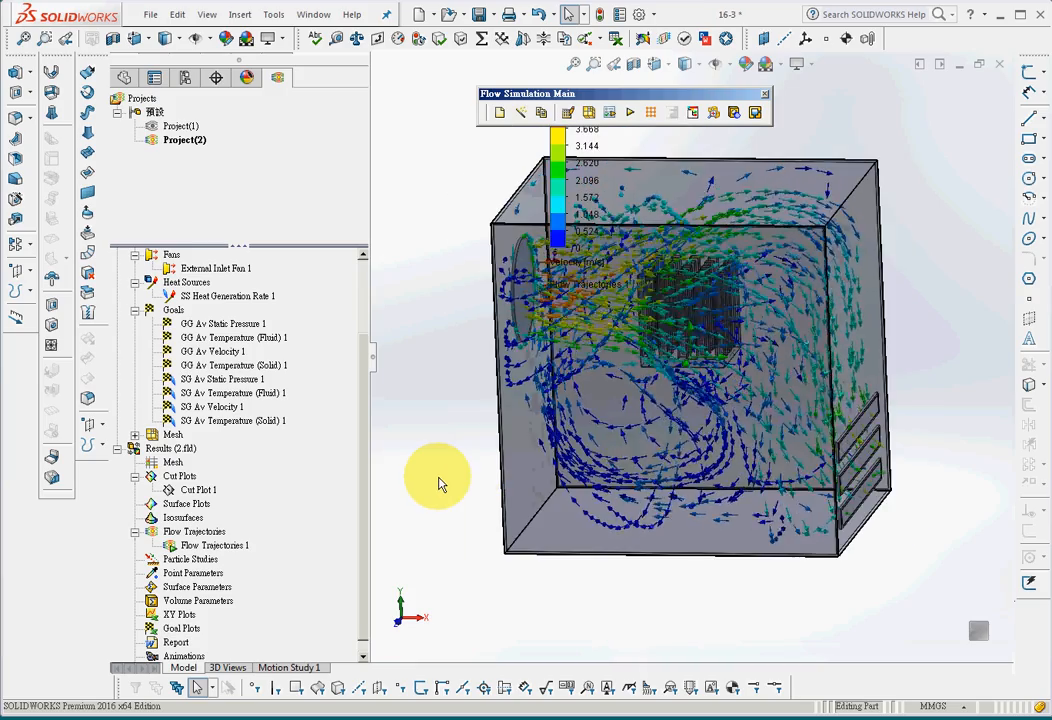